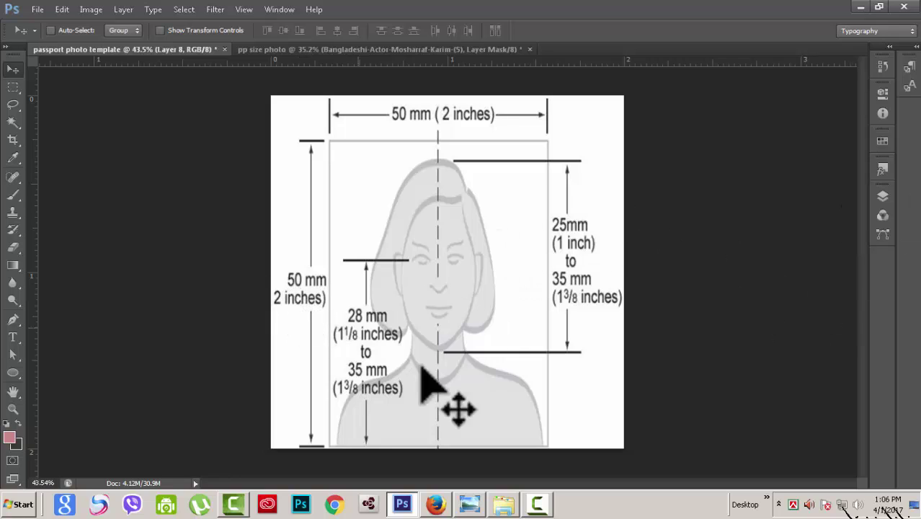
Step: Hide the photo dimention layer and show only the woman's portrait on Layer 8 beneath the VPG guide
left_click(883, 196)
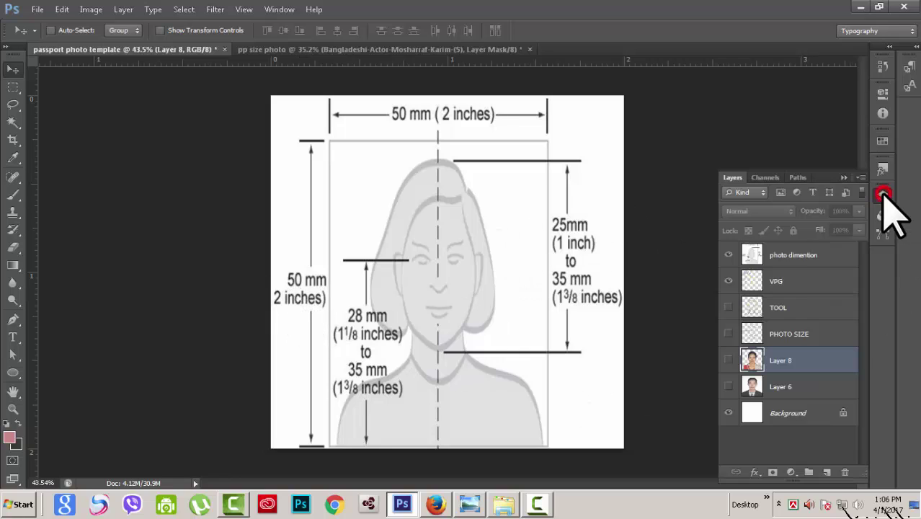
left_click(728, 255)
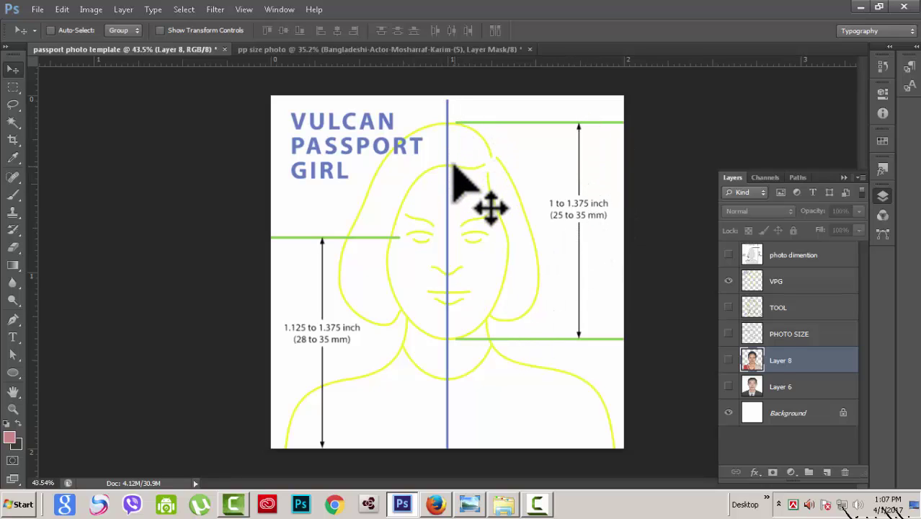
left_click(728, 360)
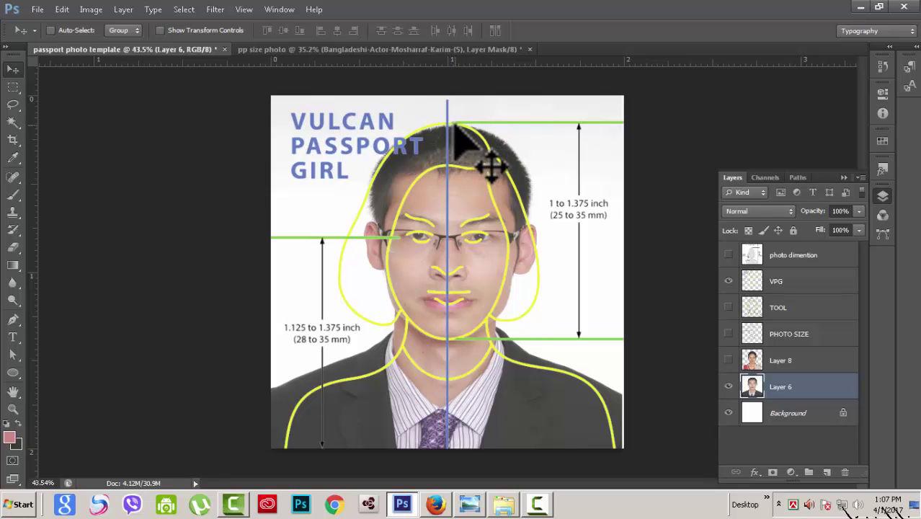
left_click(728, 360)
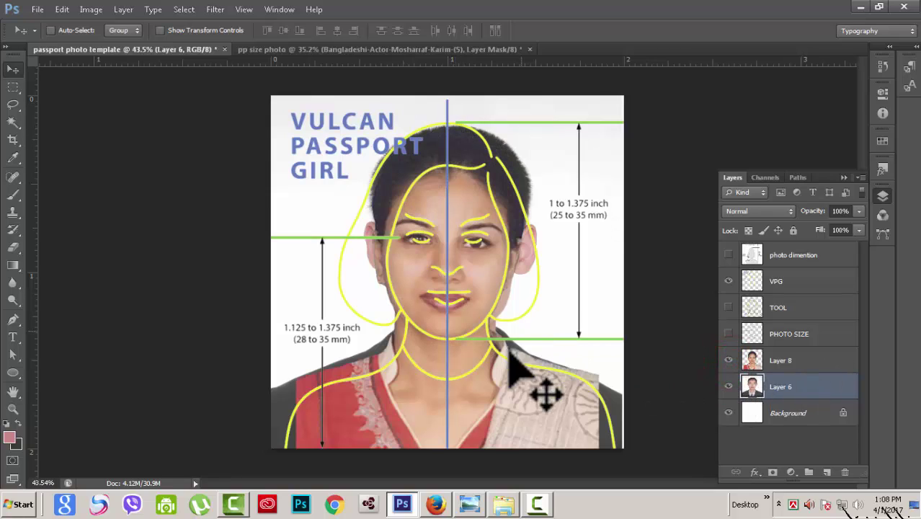
left_click(728, 386)
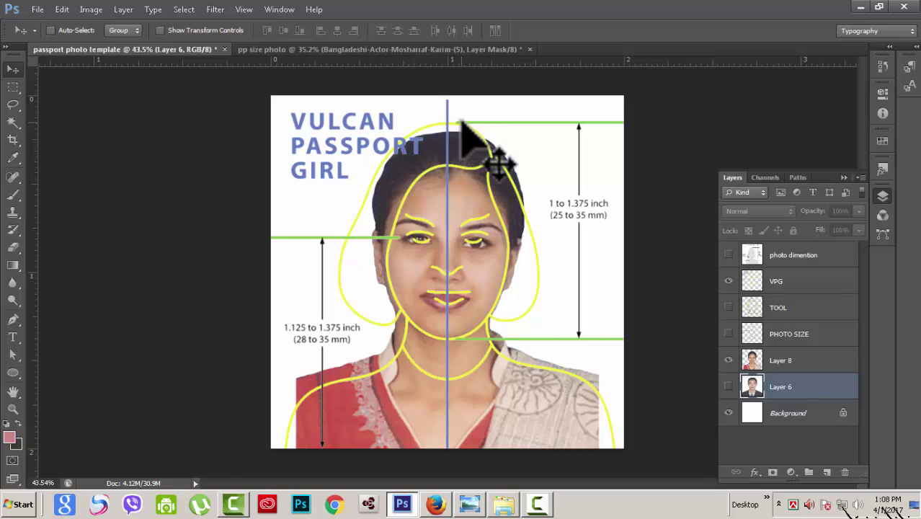
Step: Compare the man's portrait on Layer 6 with the VPG guide, and return to the woman's portrait on Layer 8
left_click(728, 359)
left_click(728, 386)
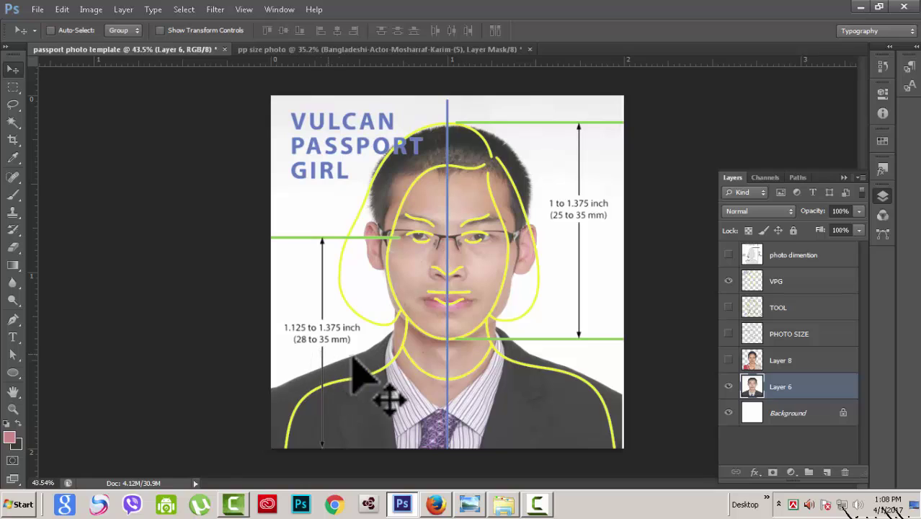
left_click(728, 360)
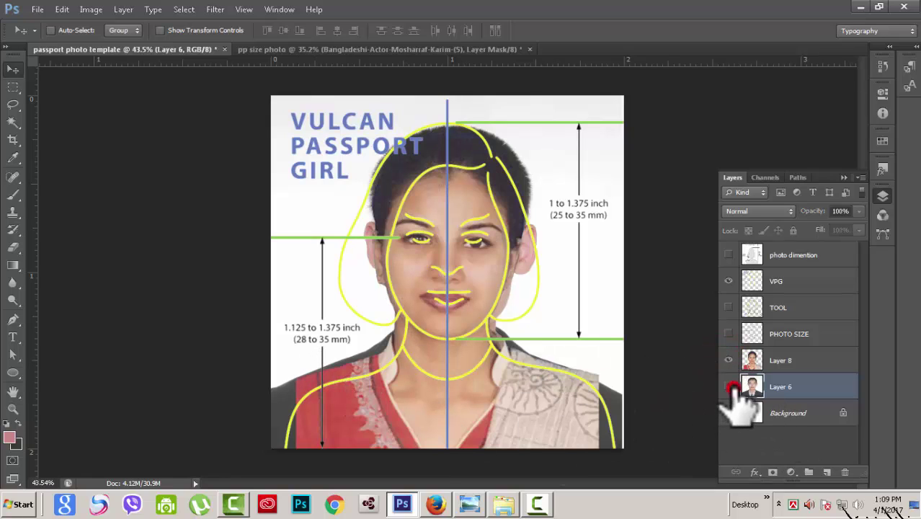
left_click(728, 386)
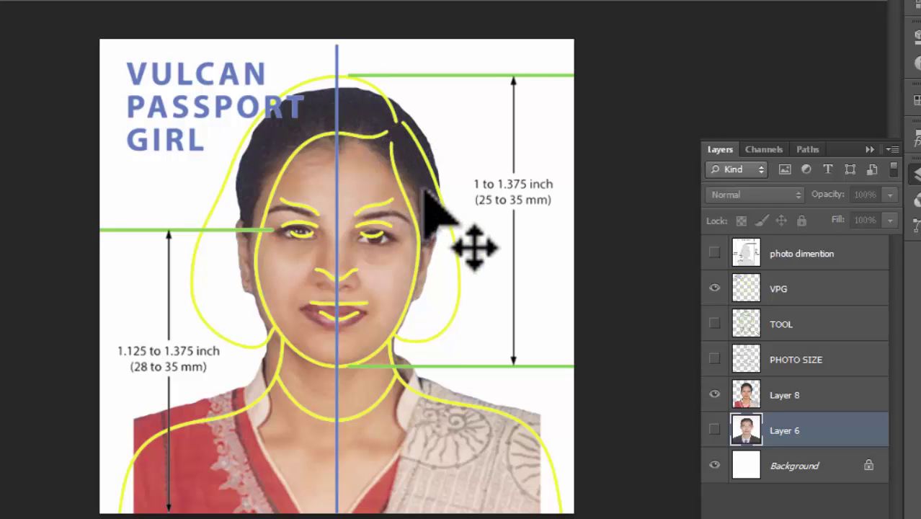
Step: Hide the VPG guide and check the portrait against the TOOL and PHOTO SIZE overlays one at a time, hiding each again
left_click(714, 289)
left_click(715, 324)
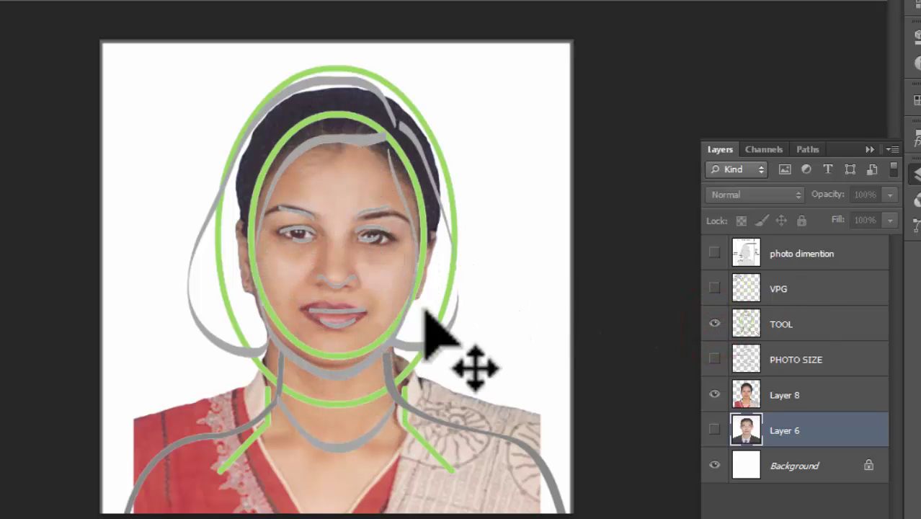
left_click(714, 324)
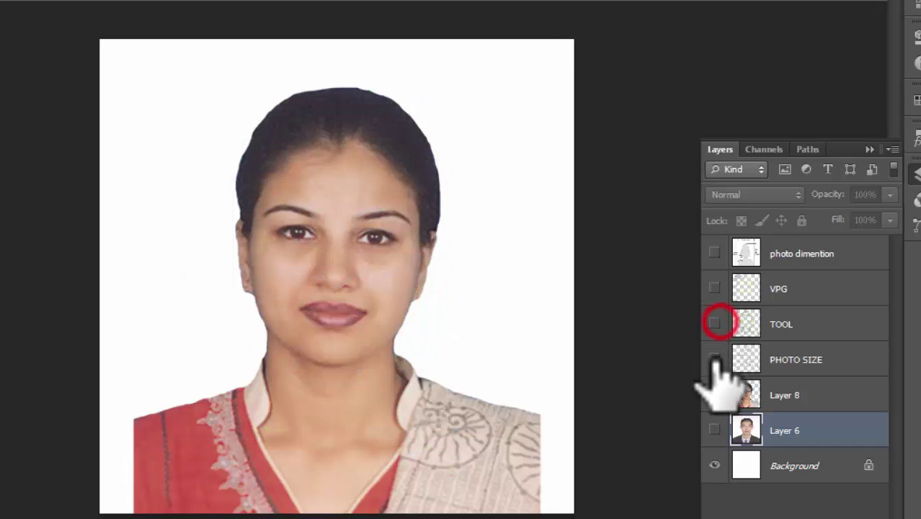
left_click(714, 359)
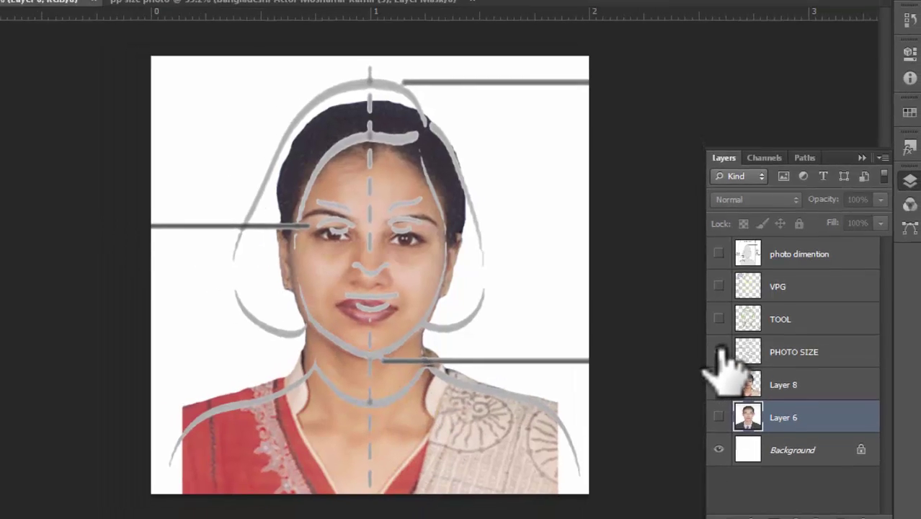
left_click(714, 359)
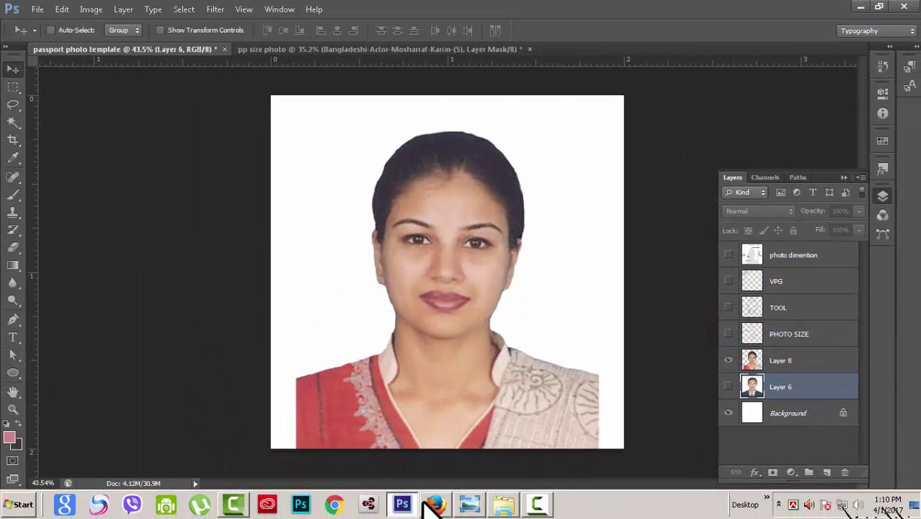
Step: Switch to Firefox and read the passport photo requirements on the U.S. Embassy in Bangladesh Photos page
left_click(435, 504)
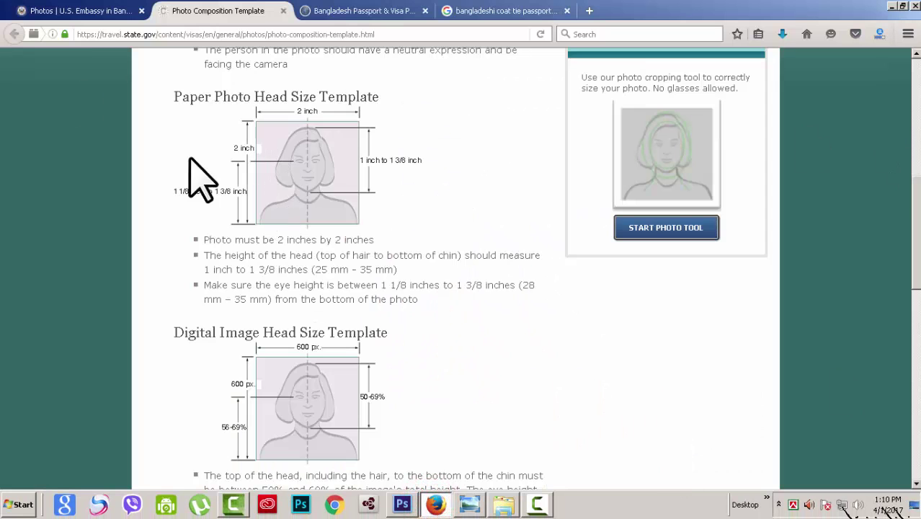
left_click(81, 11)
scroll(212, 155, "up", 10)
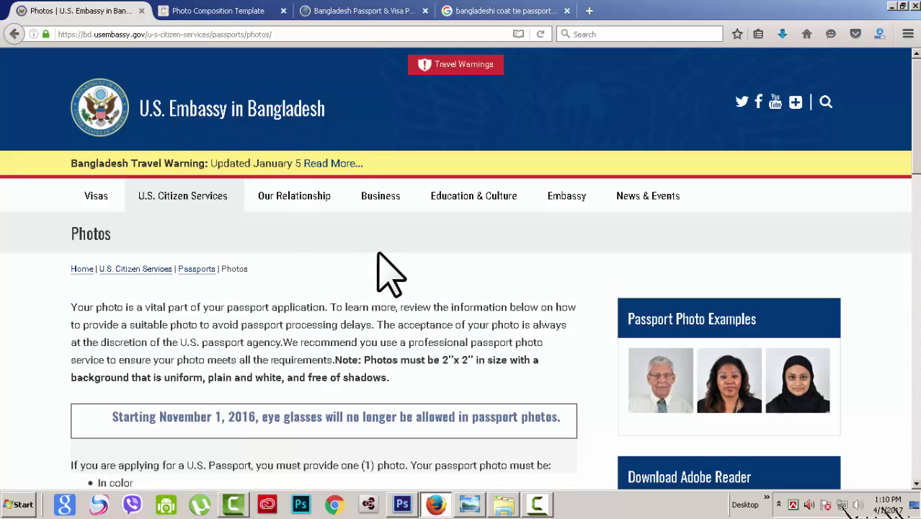
scroll(288, 263, "down", 2)
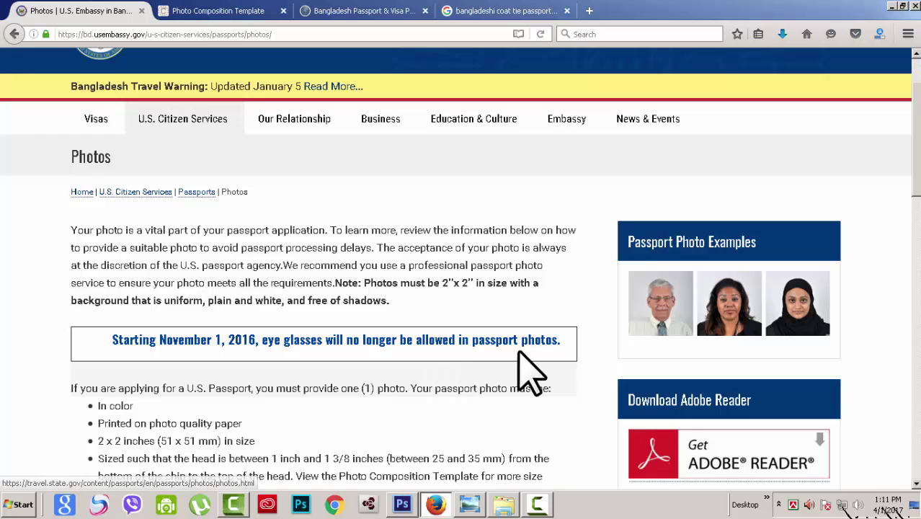
scroll(308, 346, "up", 2)
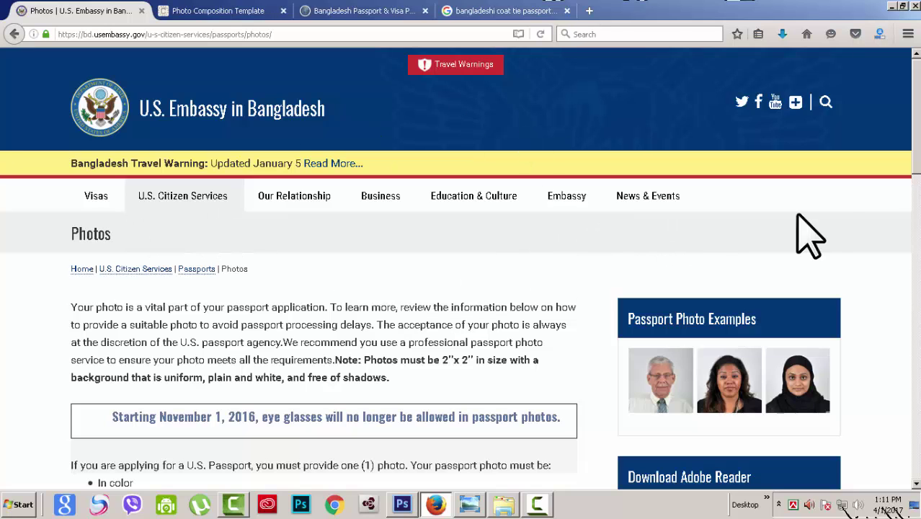
scroll(345, 312, "down", 2)
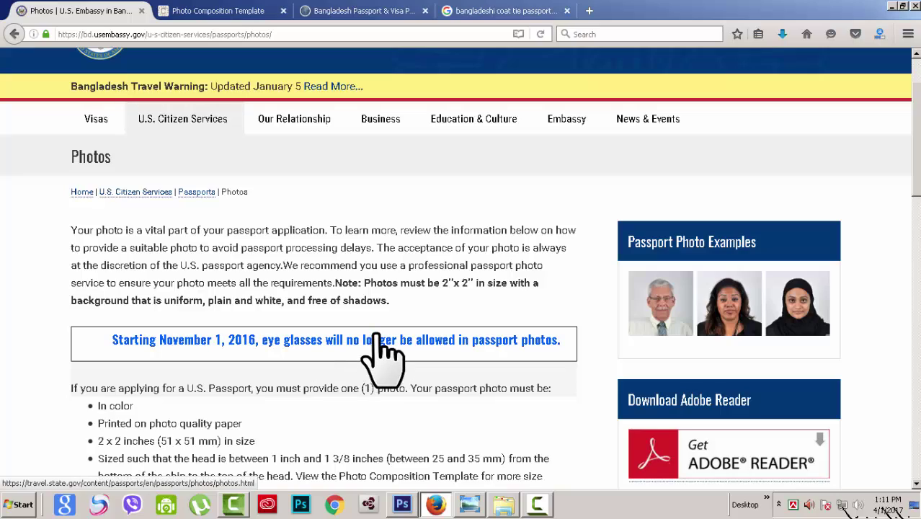
scroll(250, 392, "down", 1)
scroll(165, 393, "down", 2)
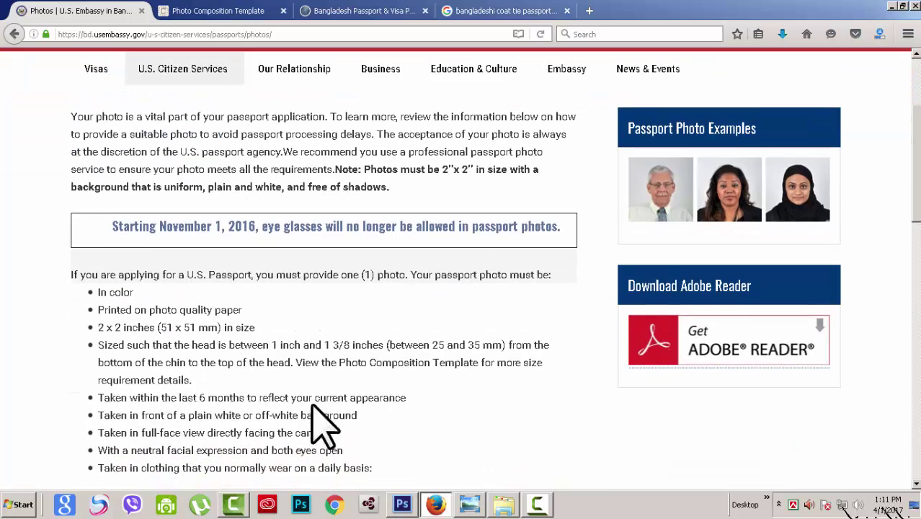
scroll(350, 425, "down", 3)
scroll(346, 389, "up", 6)
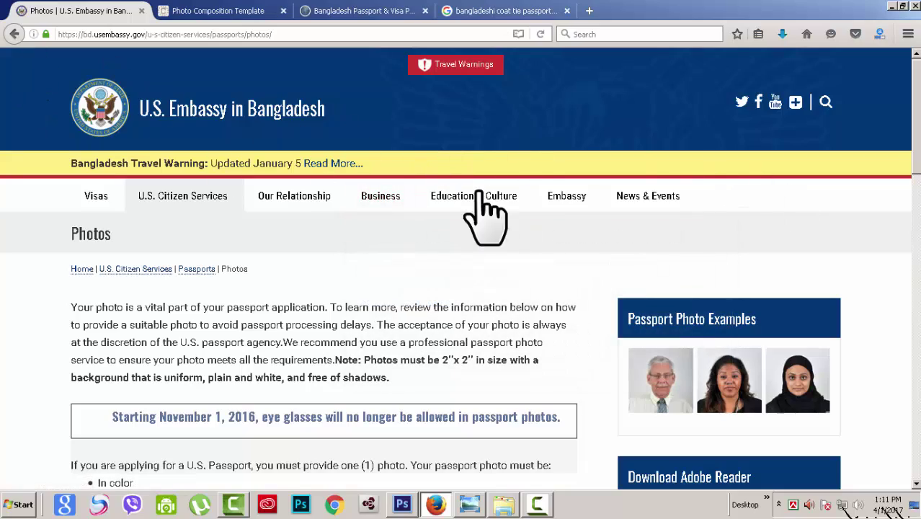
scroll(201, 317, "down", 5)
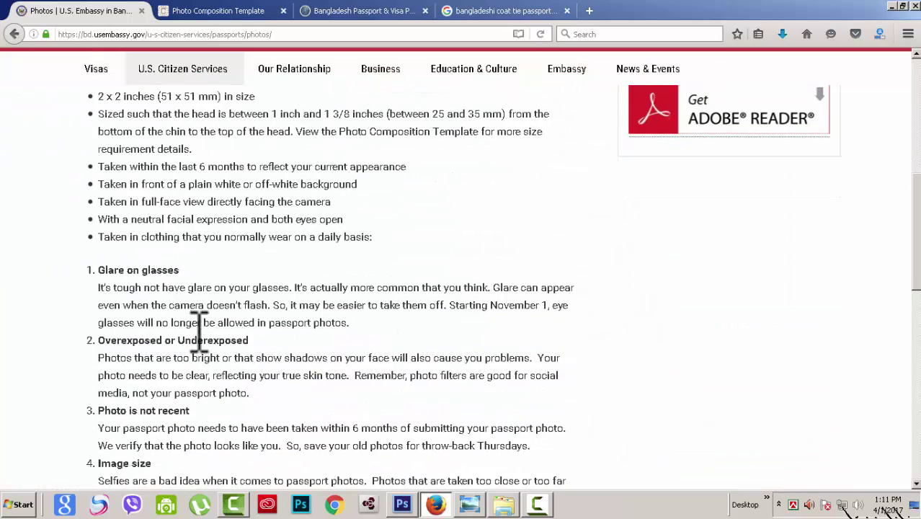
scroll(346, 357, "down", 3)
scroll(185, 371, "up", 5)
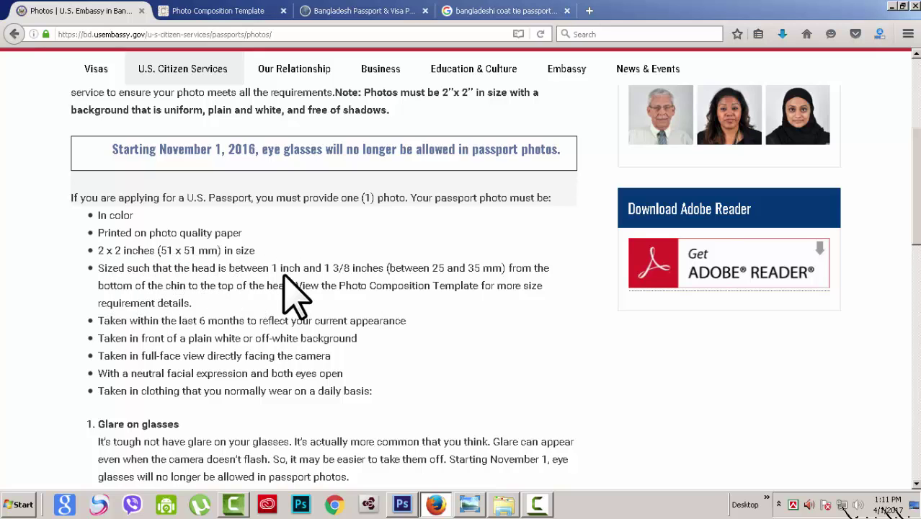
Step: Switch to Photoshop and show the VPG guide over the portrait in the passport photo template document
left_click(421, 497)
left_click(155, 55)
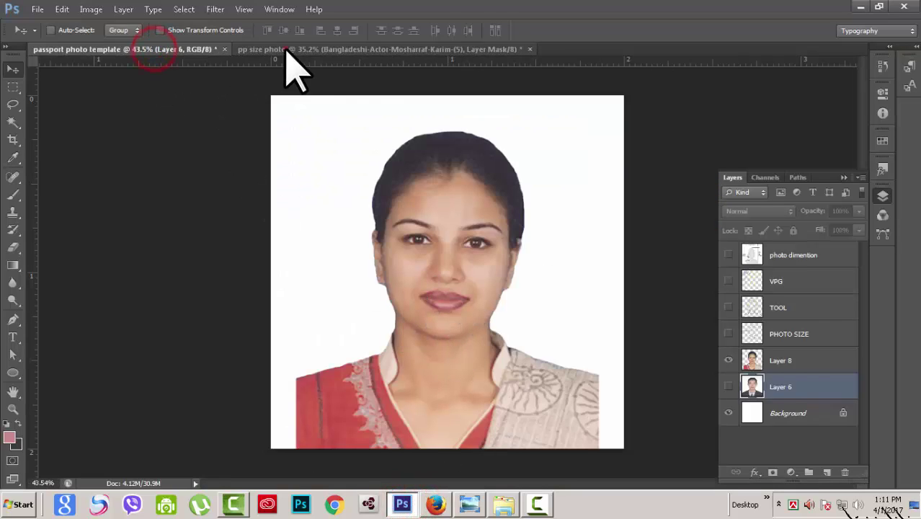
left_click(278, 49)
left_click(185, 49)
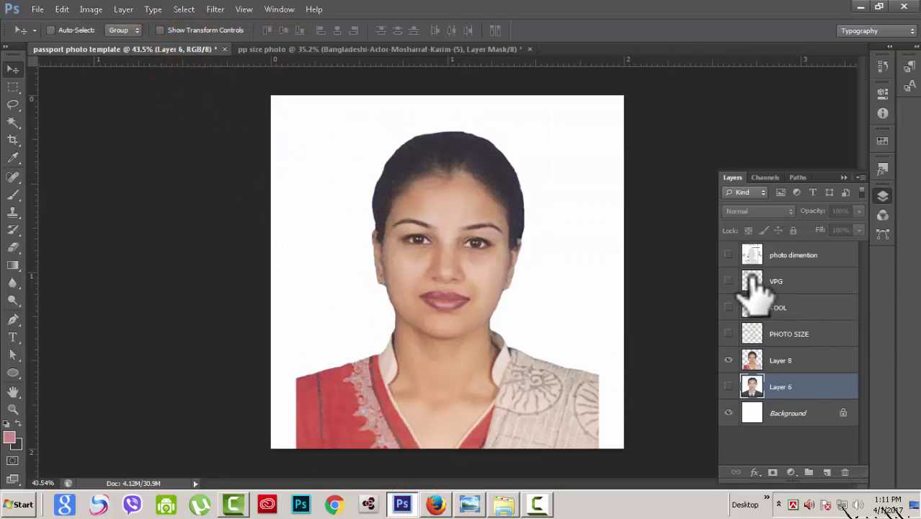
left_click(728, 281)
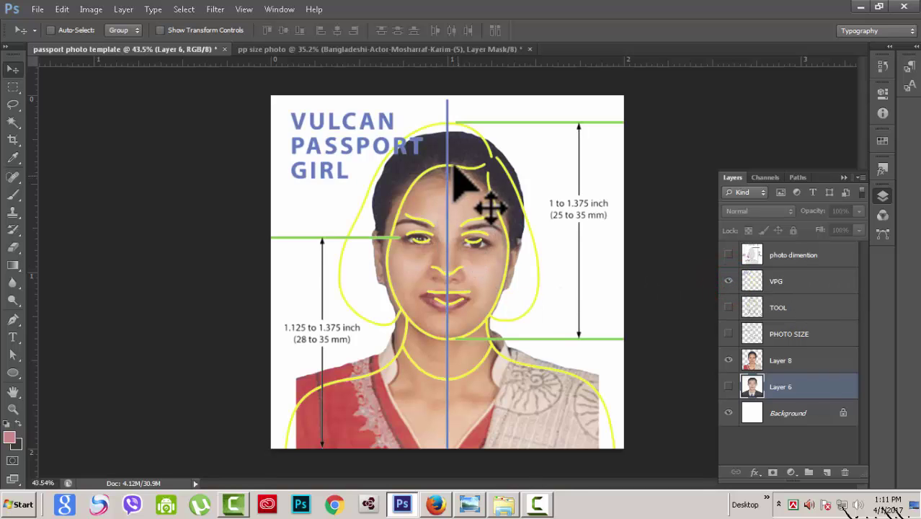
Step: Switch to Firefox and review the embassy page's example photos, its requirement list and its common photo problems against the template
left_click(435, 505)
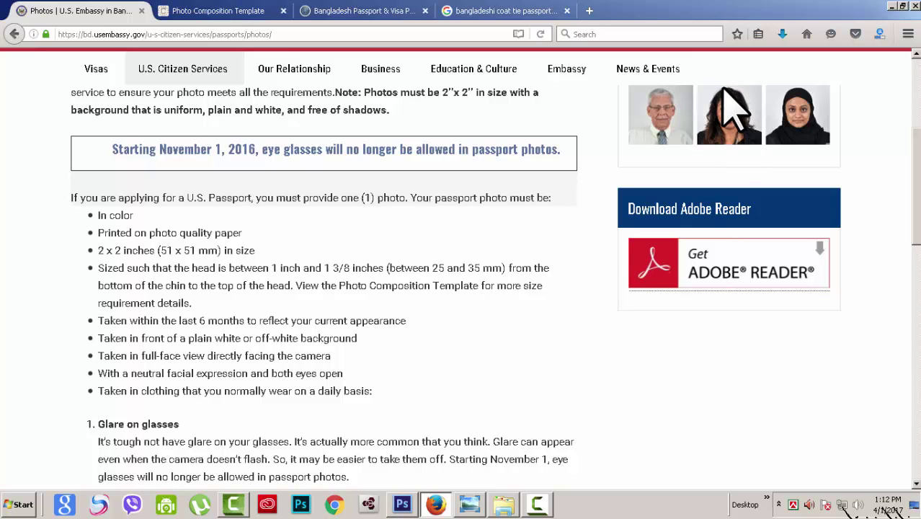
left_click(402, 504)
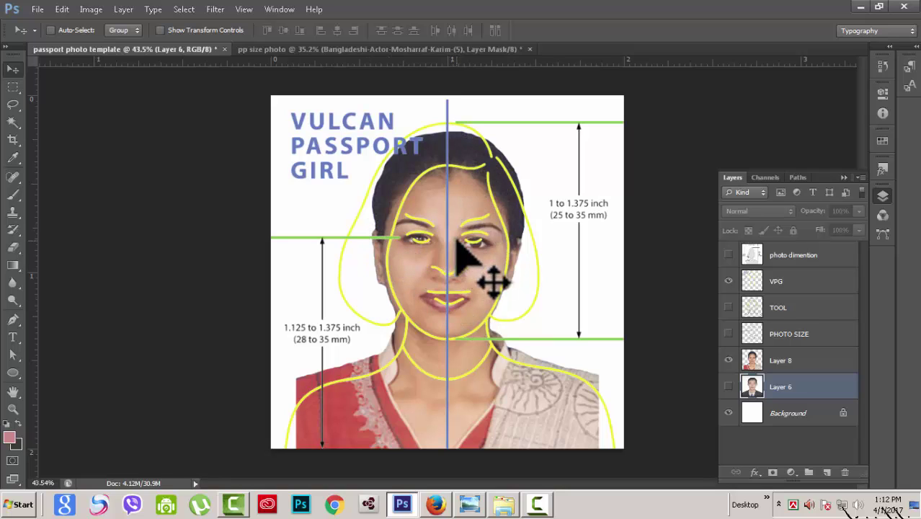
left_click(435, 504)
scroll(400, 346, "down", 2)
scroll(397, 365, "down", 2)
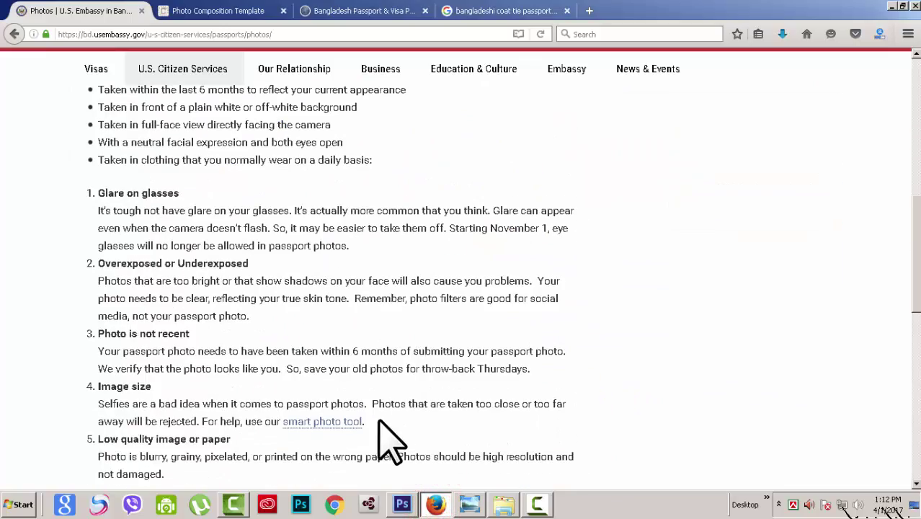
scroll(382, 425, "up", 7)
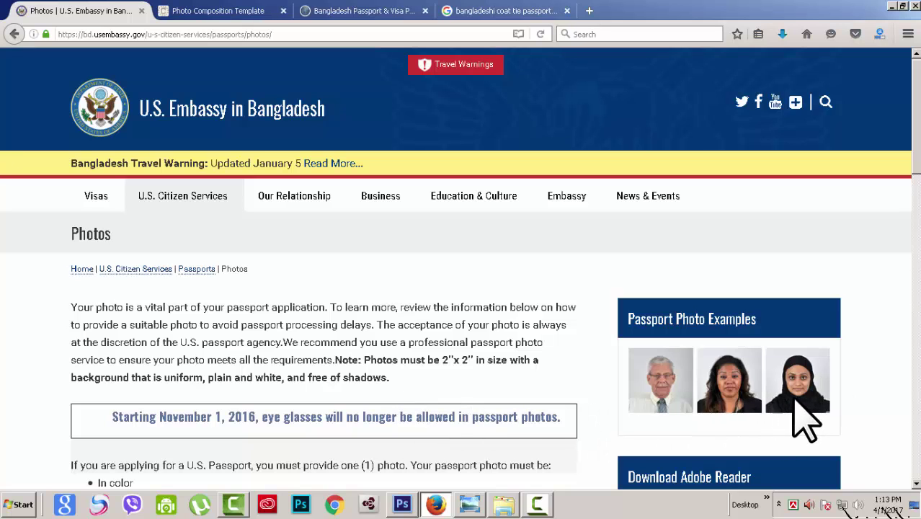
scroll(349, 404, "down", 3)
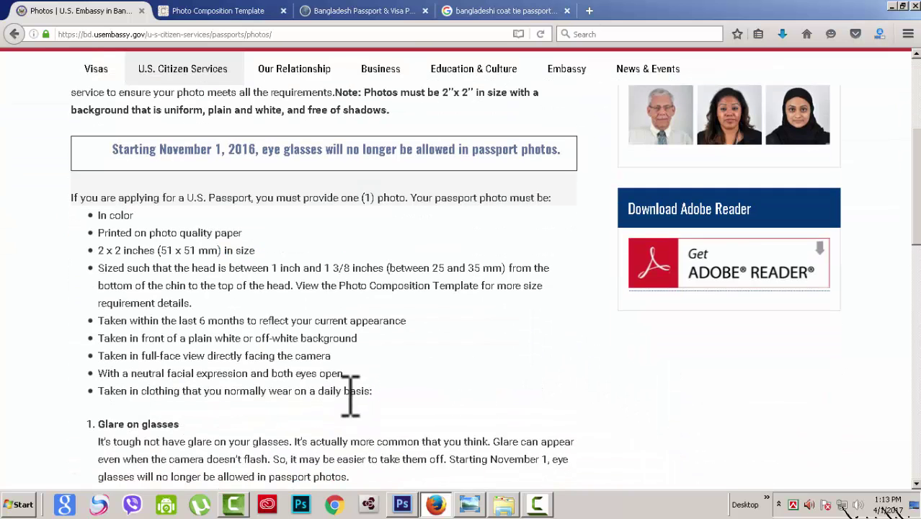
scroll(350, 400, "down", 2)
scroll(353, 410, "down", 2)
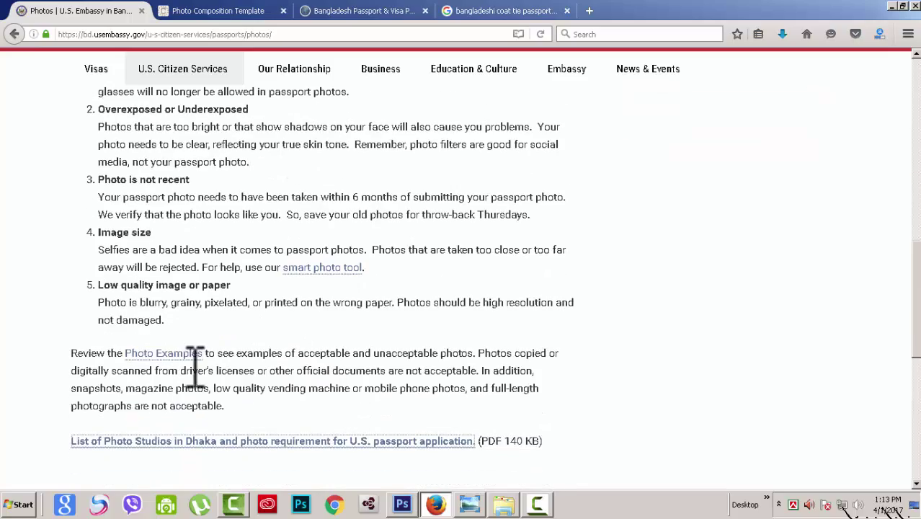
scroll(194, 368, "up", 4)
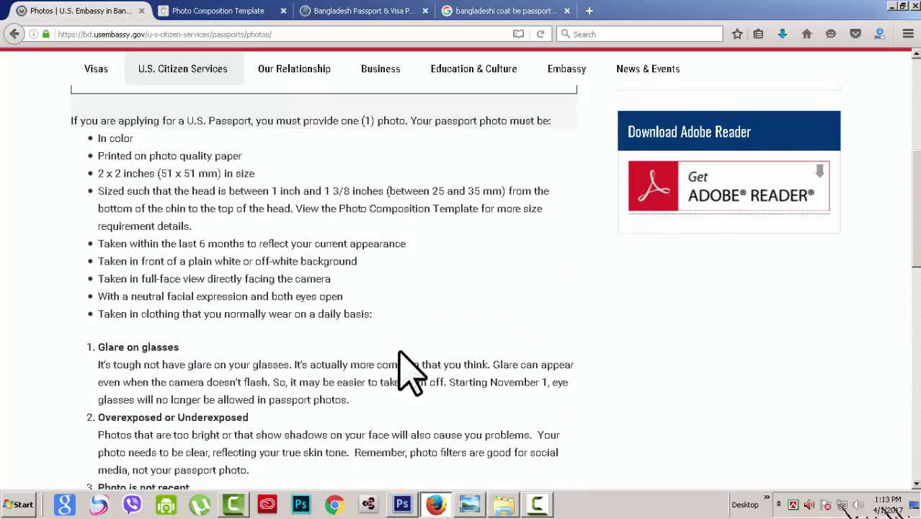
scroll(411, 370, "up", 4)
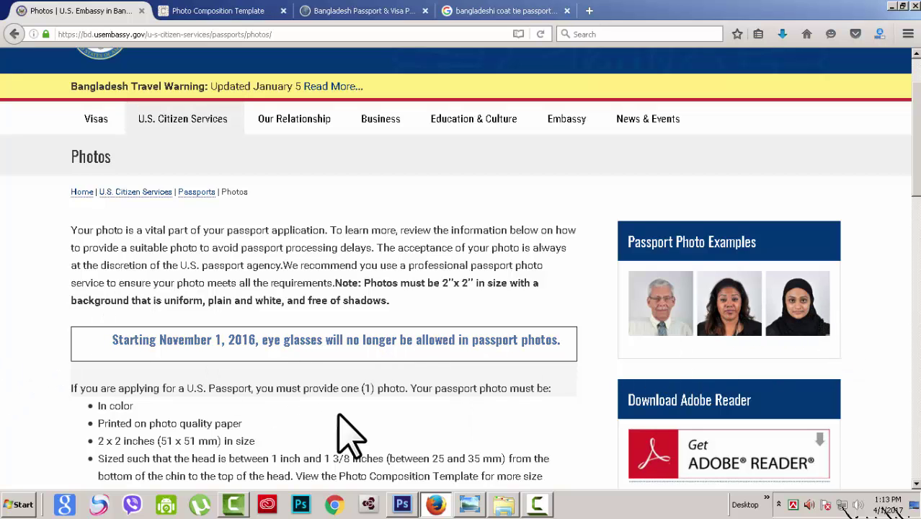
scroll(338, 361, "up", 2)
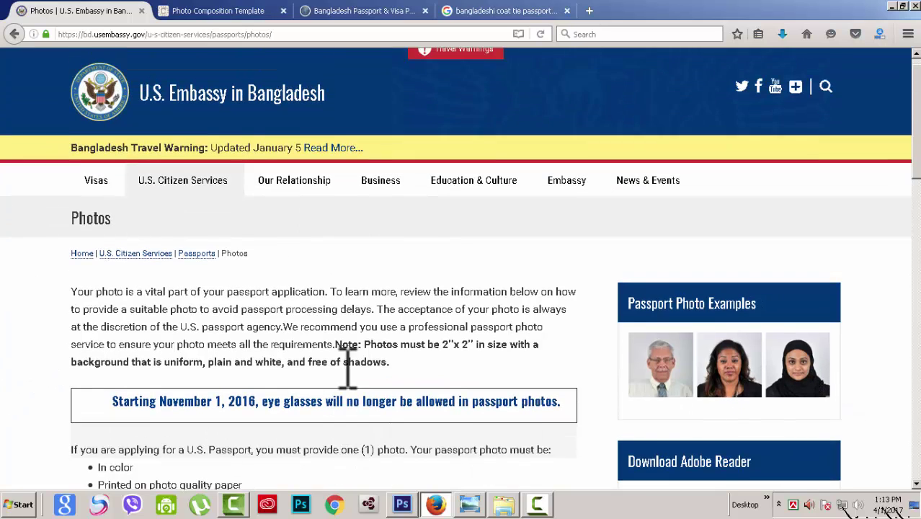
Step: Open the U.S. Visas Photo Composition Template page and study its composition rules and the paper and digital head size templates
left_click(216, 11)
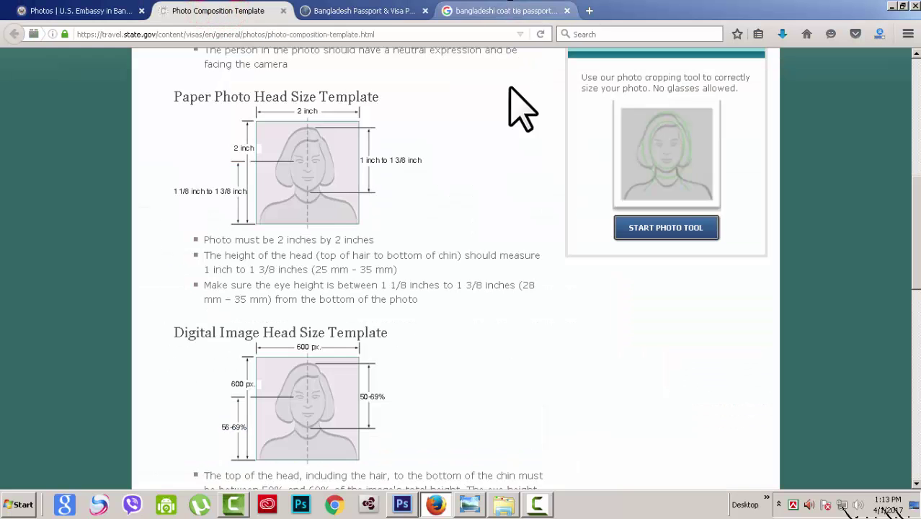
scroll(367, 180, "up", 10)
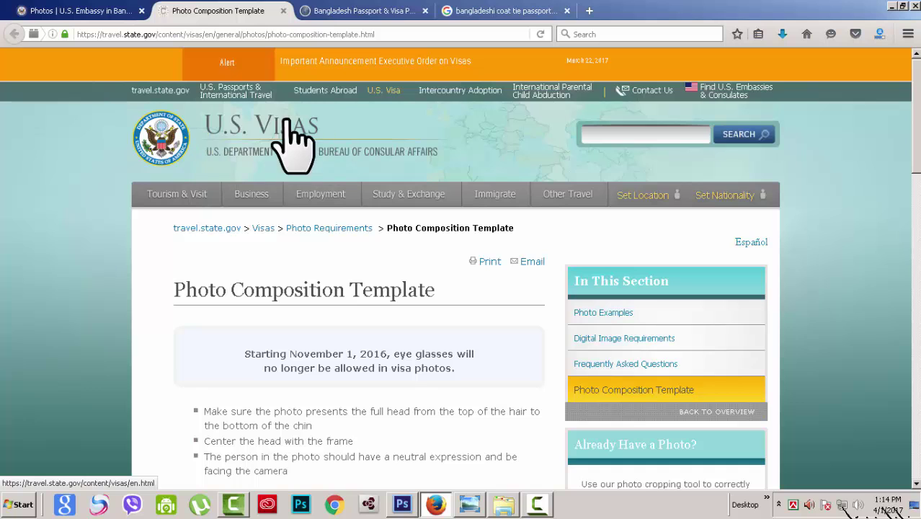
scroll(324, 284, "down", 3)
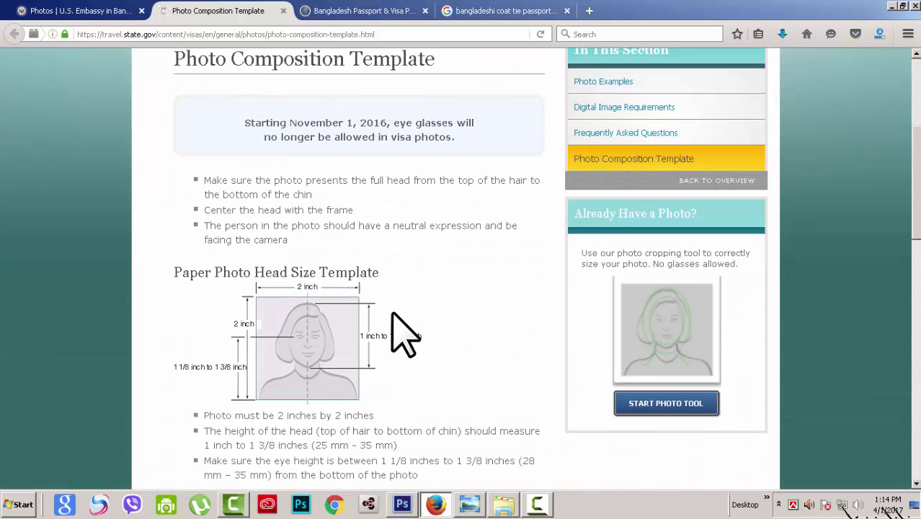
scroll(233, 274, "down", 1)
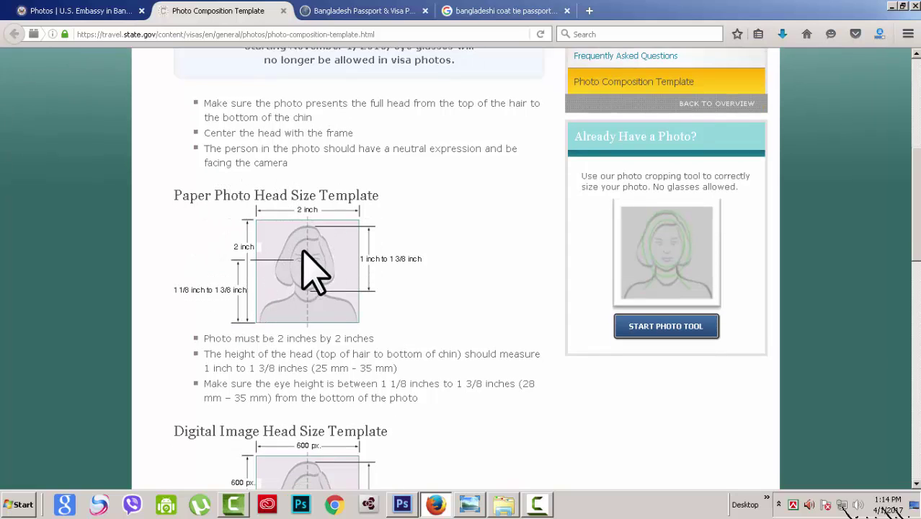
scroll(360, 338, "down", 2)
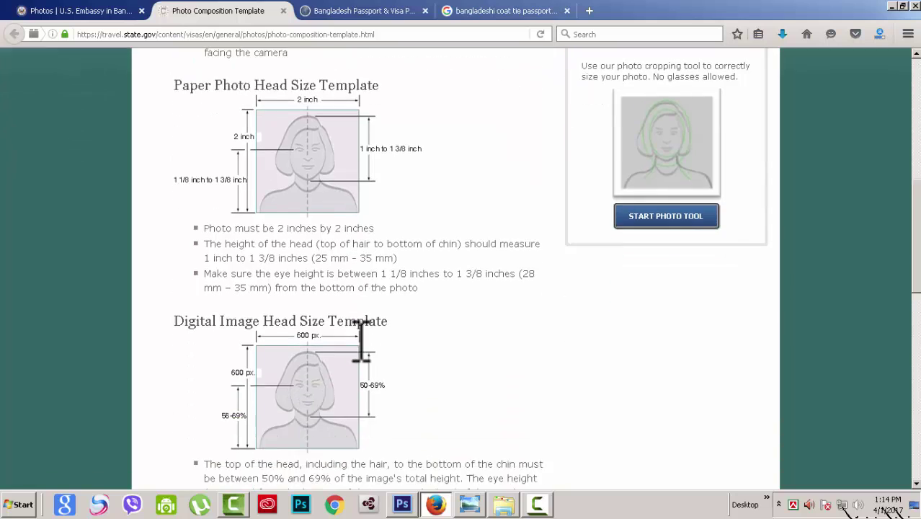
scroll(364, 346, "down", 1)
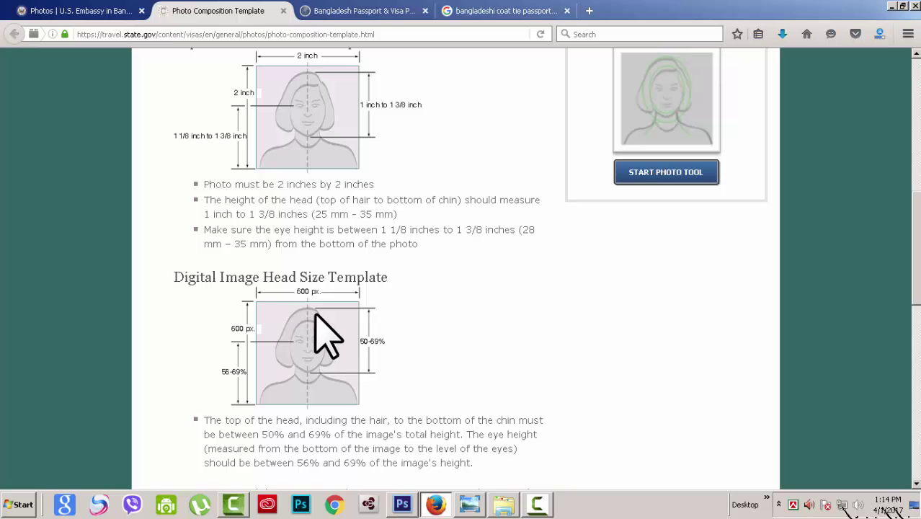
scroll(340, 335, "up", 1)
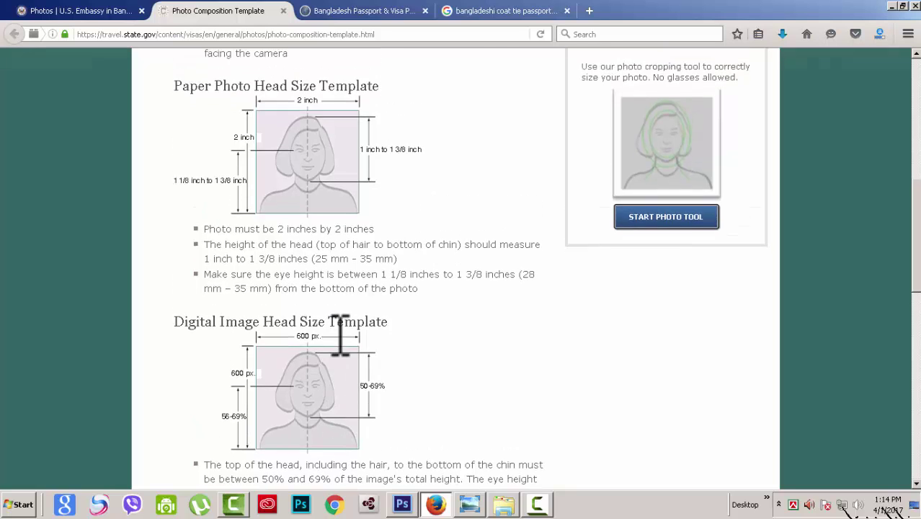
Step: Review the digital image dimension rules and the well-composed photo examples against the head size templates on the Photo Composition Template page
scroll(341, 339, "down", 10)
scroll(339, 370, "up", 4)
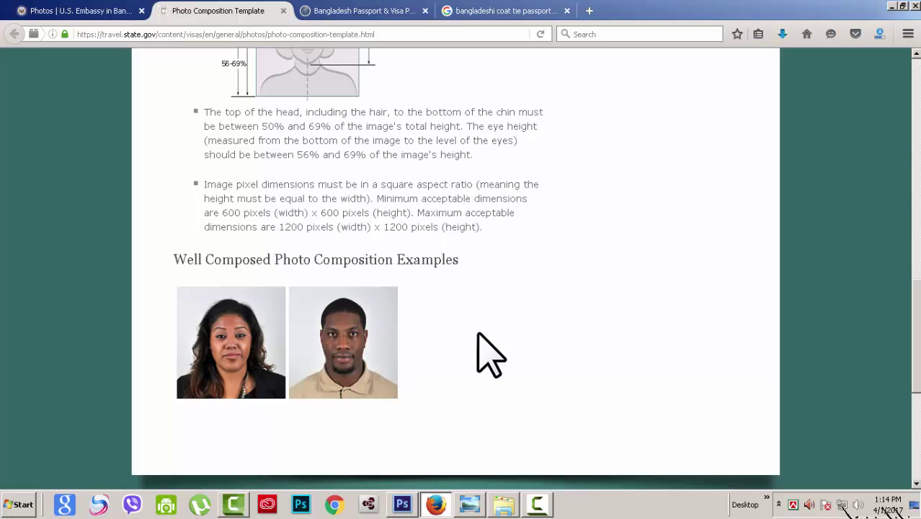
scroll(360, 356, "up", 1)
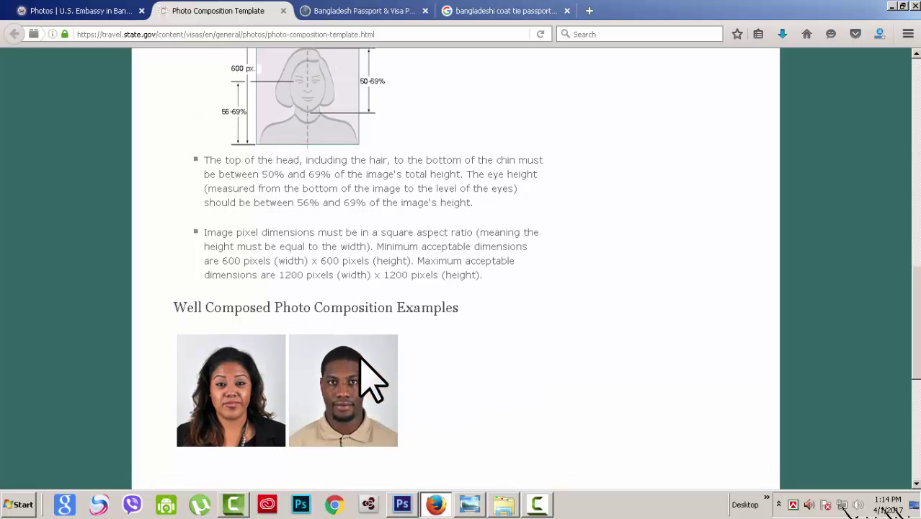
scroll(468, 371, "up", 7)
scroll(433, 390, "down", 6)
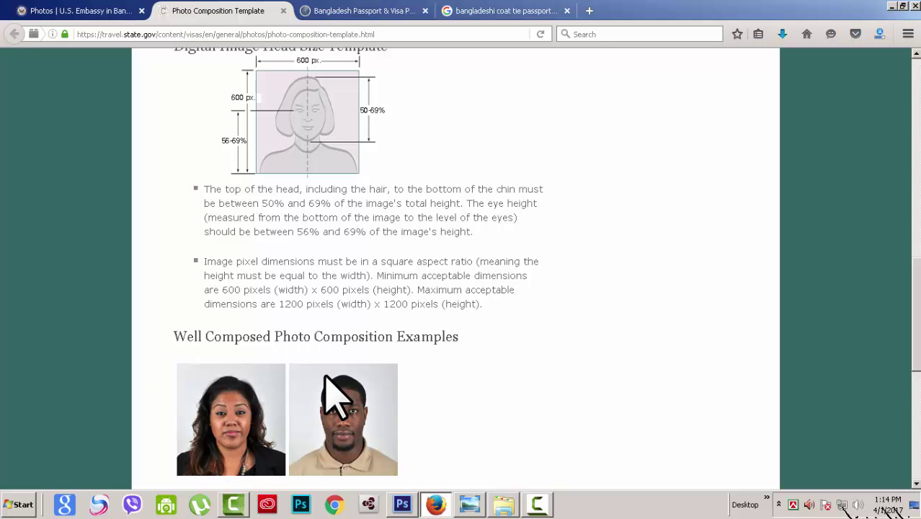
scroll(325, 376, "up", 10)
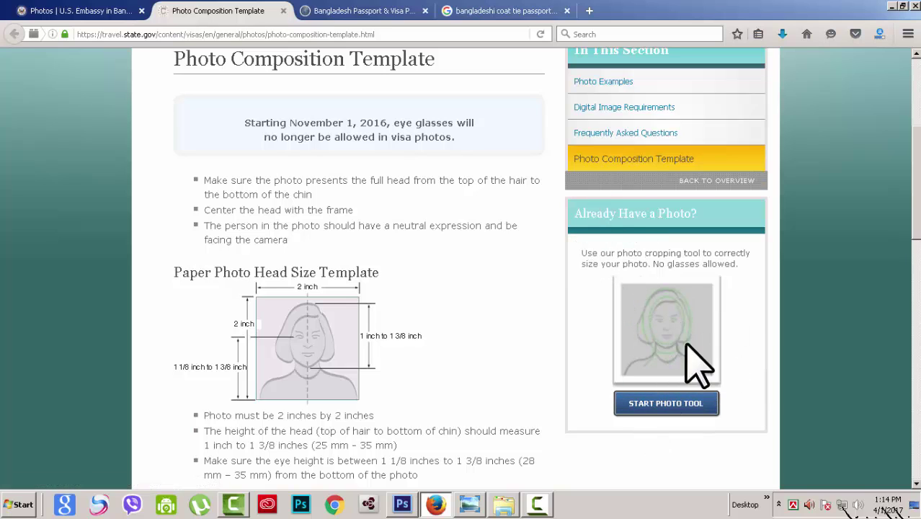
Step: Open the Passportphotonow Bangladesh photo page and read its passport and visa photo requirements from format and size through focus and contrast
left_click(368, 8)
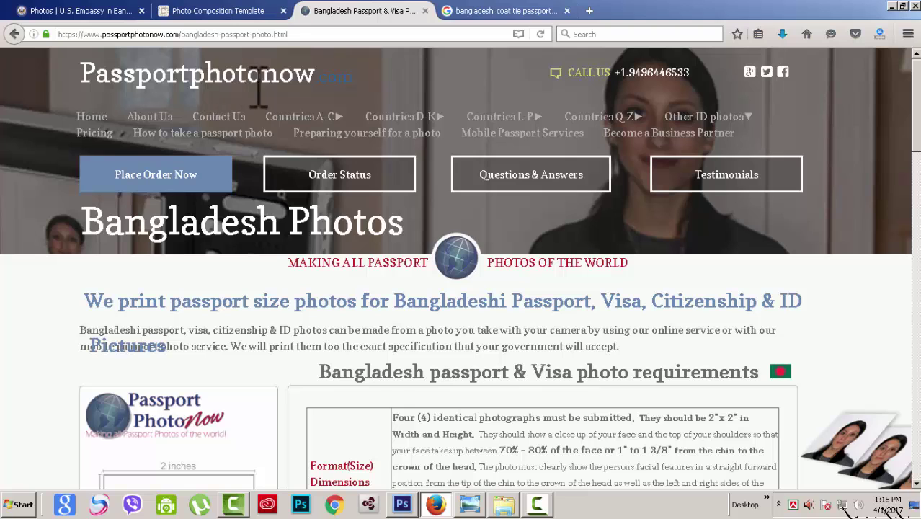
scroll(406, 287, "down", 3)
scroll(408, 303, "up", 1)
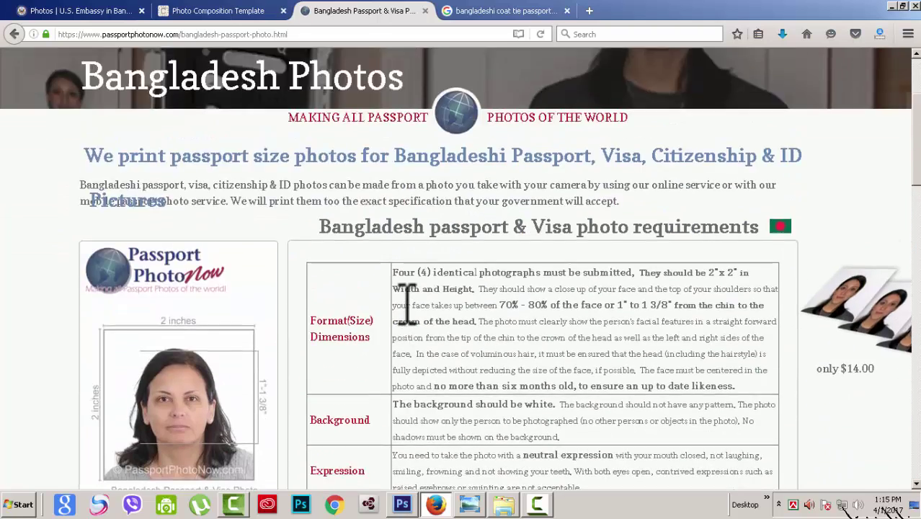
scroll(407, 296, "up", 2)
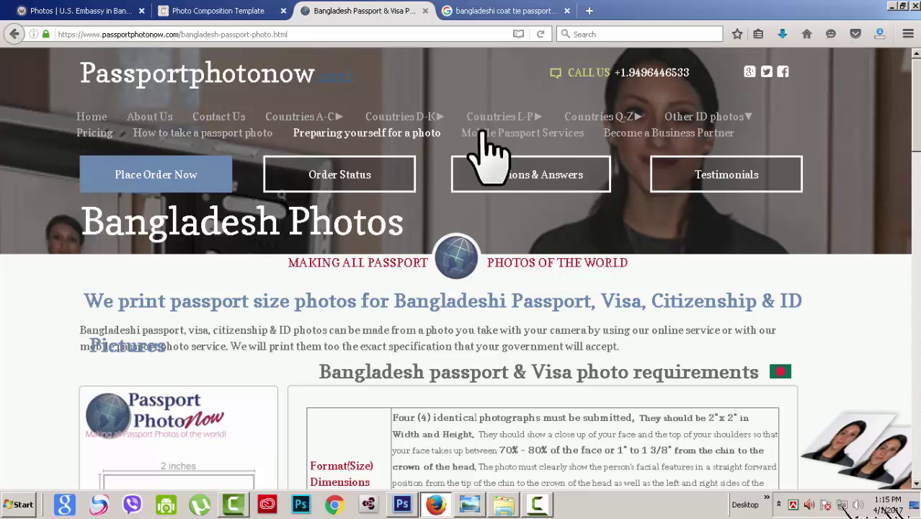
scroll(470, 285, "down", 1)
scroll(470, 285, "down", 3)
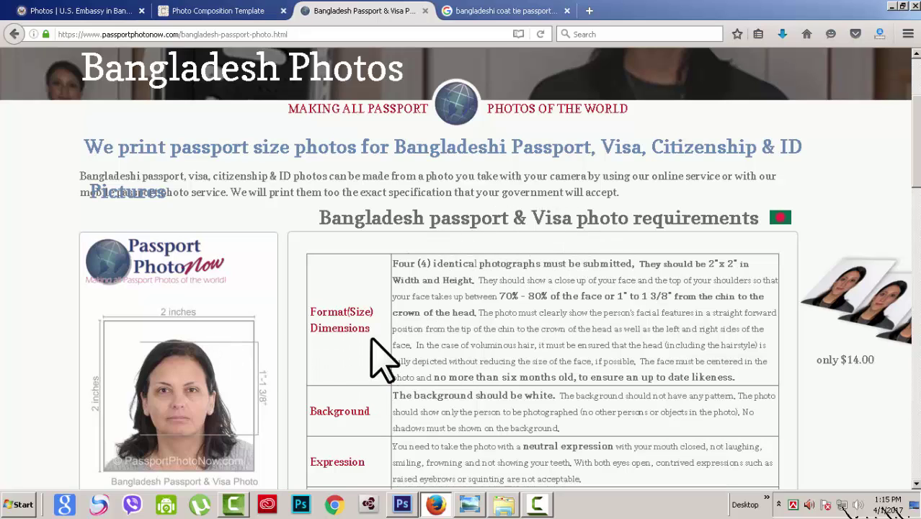
scroll(498, 371, "down", 3)
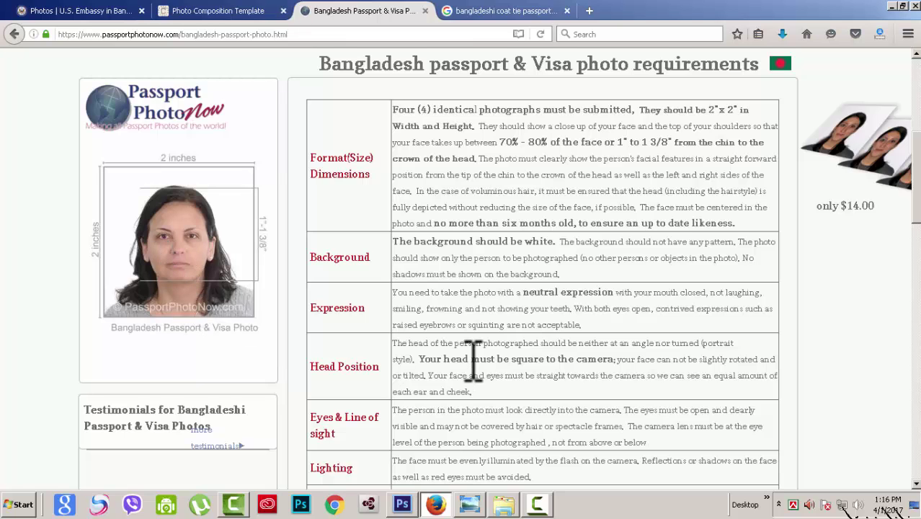
scroll(368, 339, "down", 4)
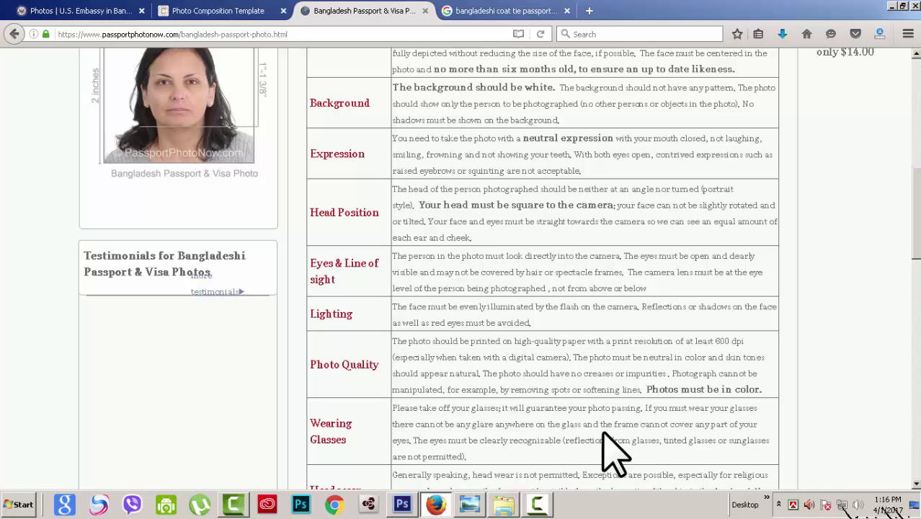
scroll(436, 436, "down", 2)
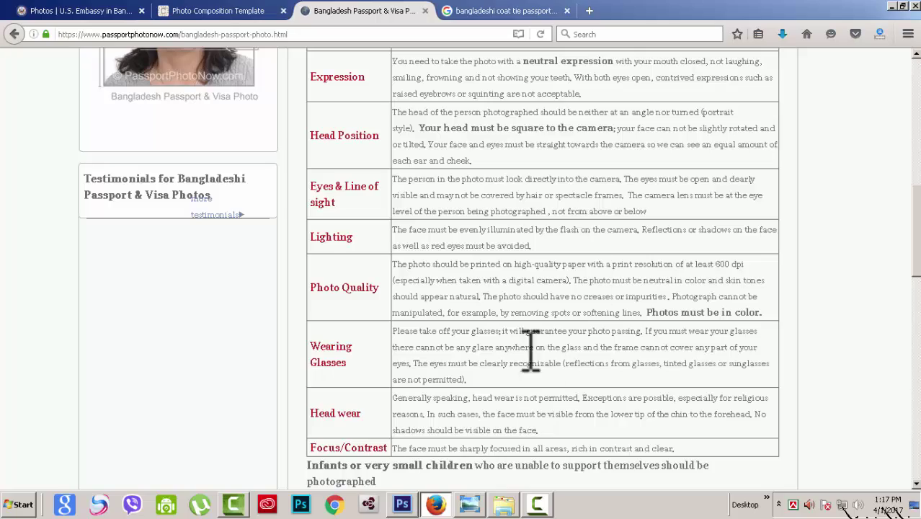
scroll(501, 415, "up", 15)
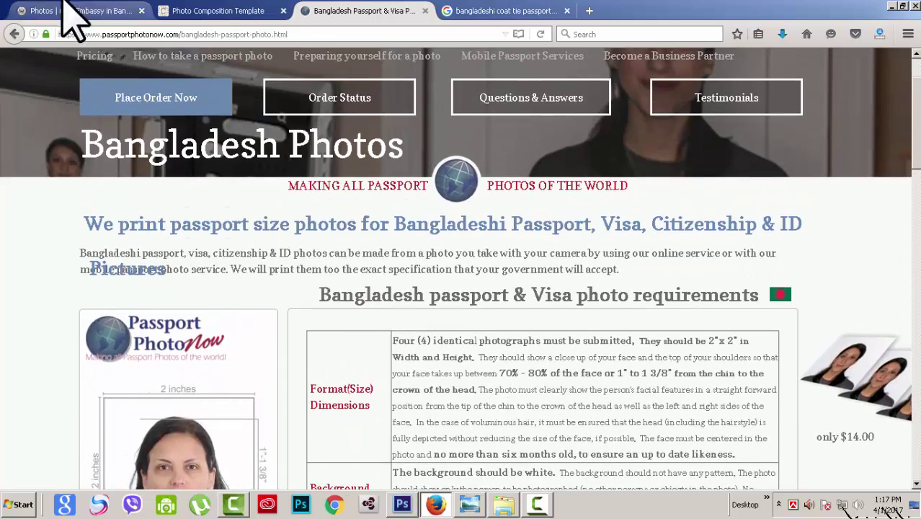
Step: Open the How to take a passport photo page and examine the ten photo-taking tips with their illustration
scroll(479, 343, "up", 2)
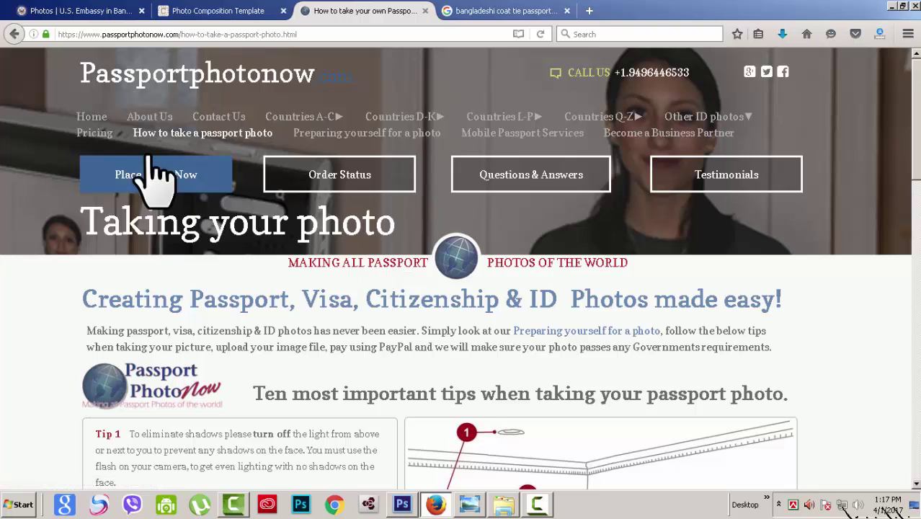
scroll(367, 310, "down", 1)
scroll(367, 310, "down", 5)
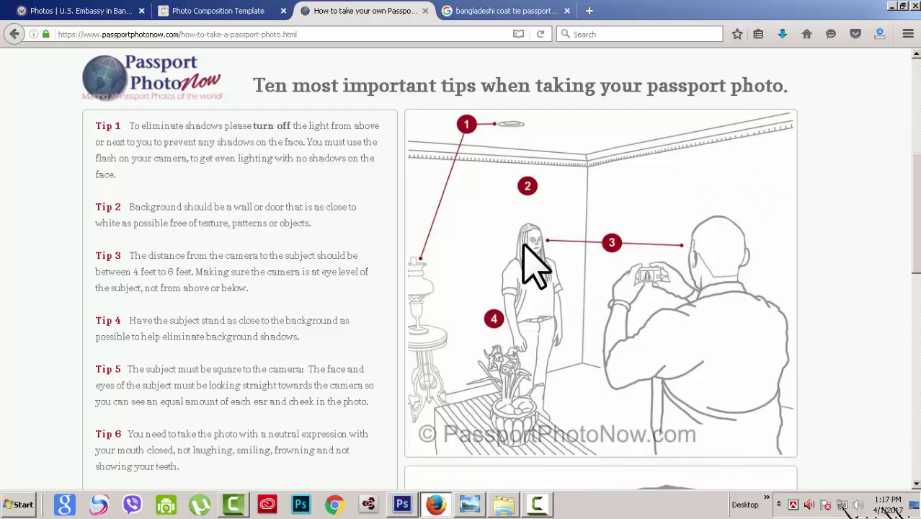
scroll(552, 325, "up", 3)
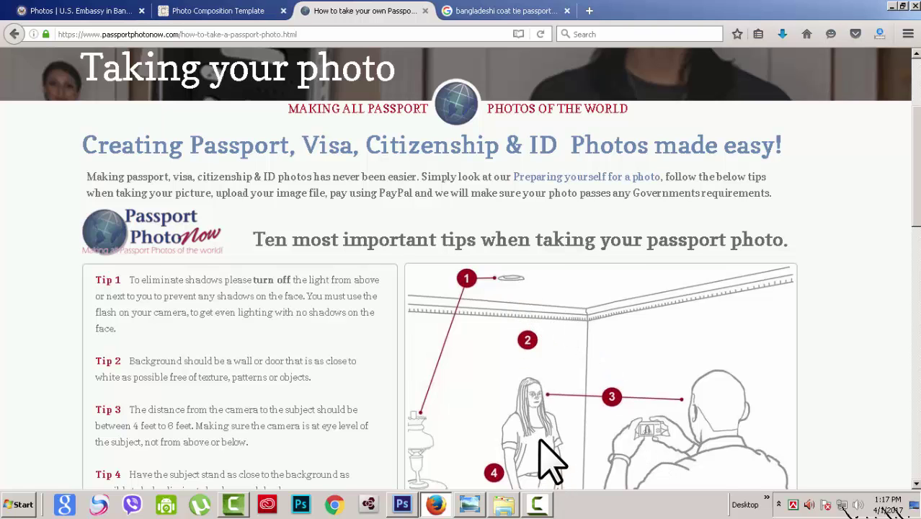
scroll(551, 461, "down", 1)
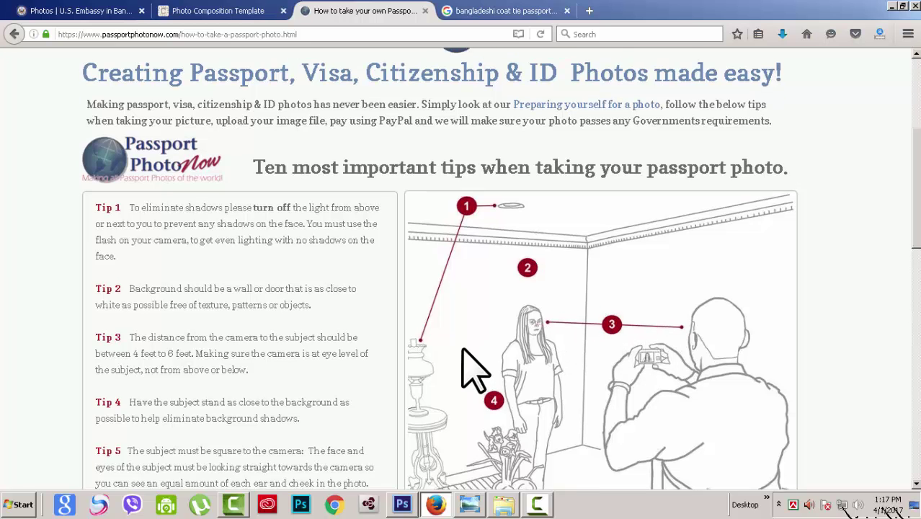
Step: Open the Preparing yourself for a photo page and read through its five preparation tips
scroll(467, 360, "up", 2)
scroll(467, 360, "up", 1)
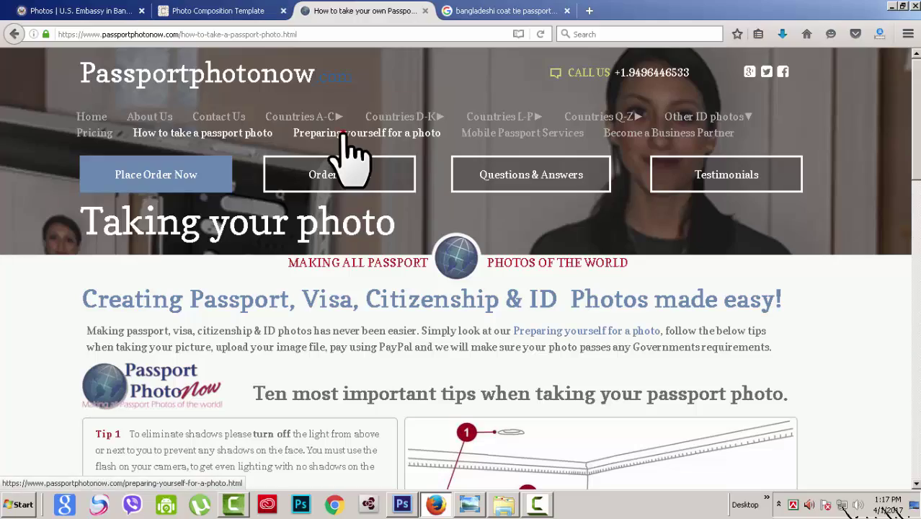
left_click(341, 133)
scroll(455, 346, "down", 2)
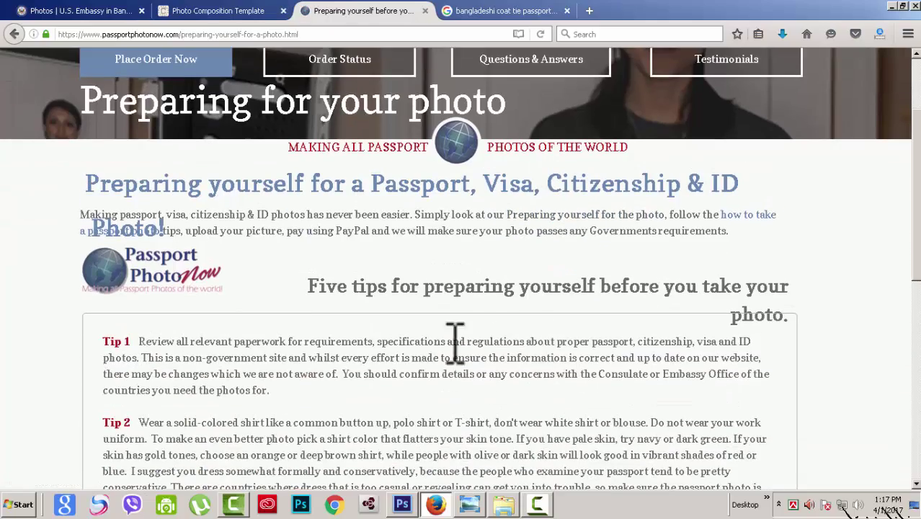
scroll(268, 405, "down", 3)
Step: Browse the site's alphabetical country lists, including D-K and A-C, for the available passport photo pages
scroll(281, 418, "up", 5)
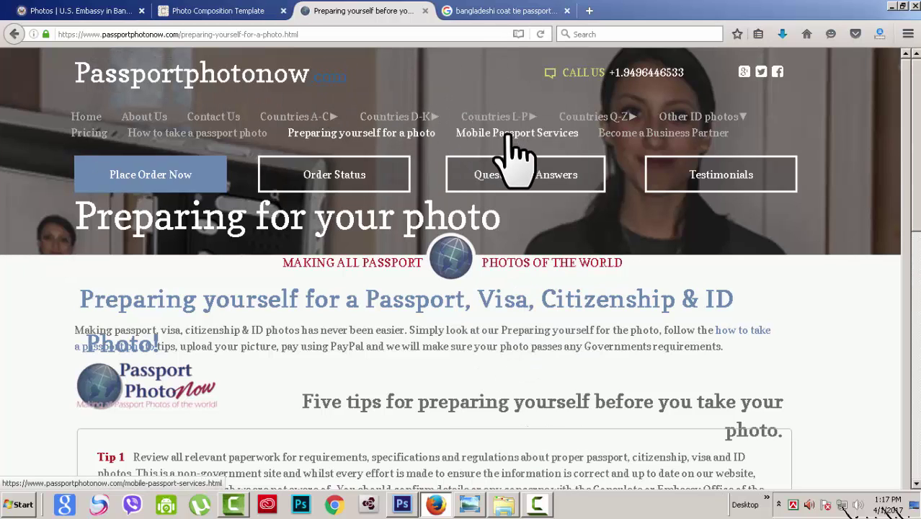
mouse_move(424, 120)
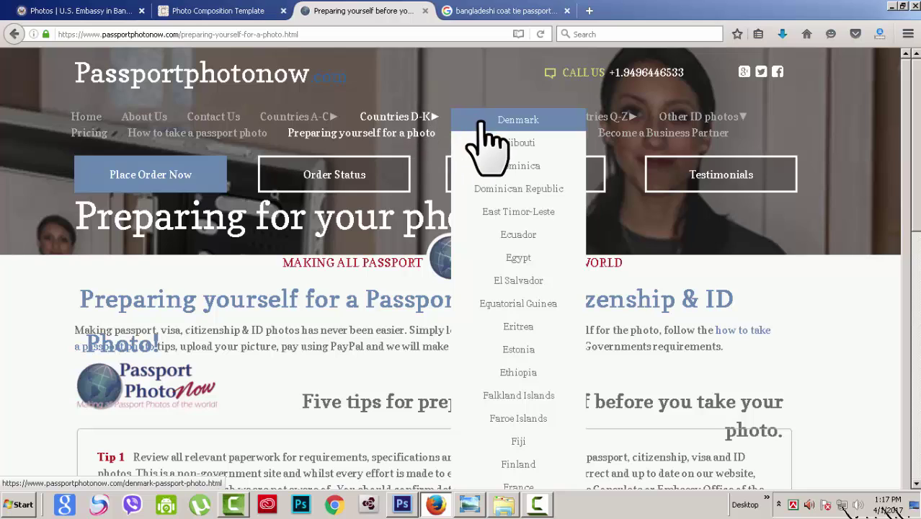
mouse_move(265, 122)
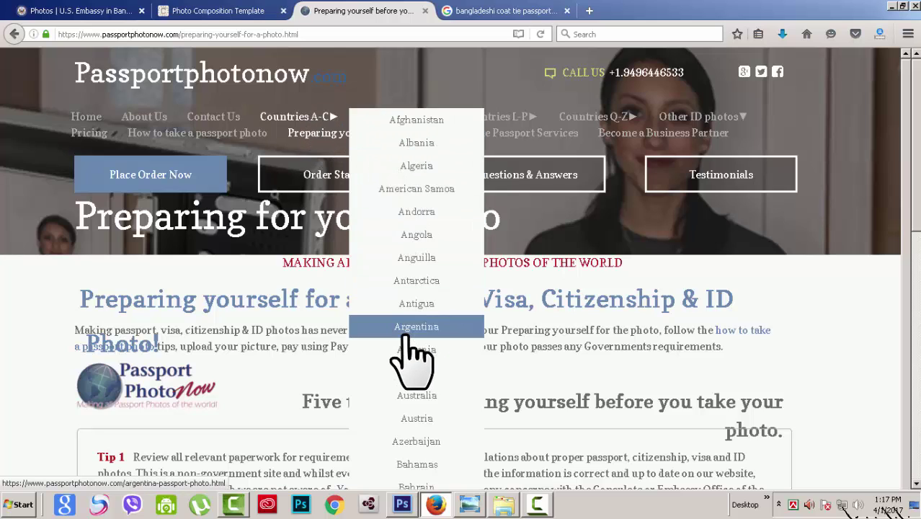
scroll(421, 305, "down", 5)
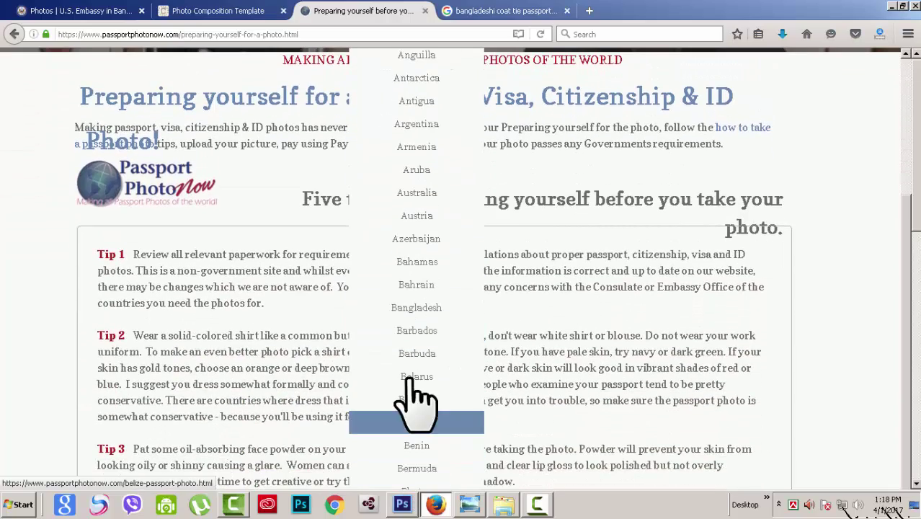
scroll(441, 292, "up", 5)
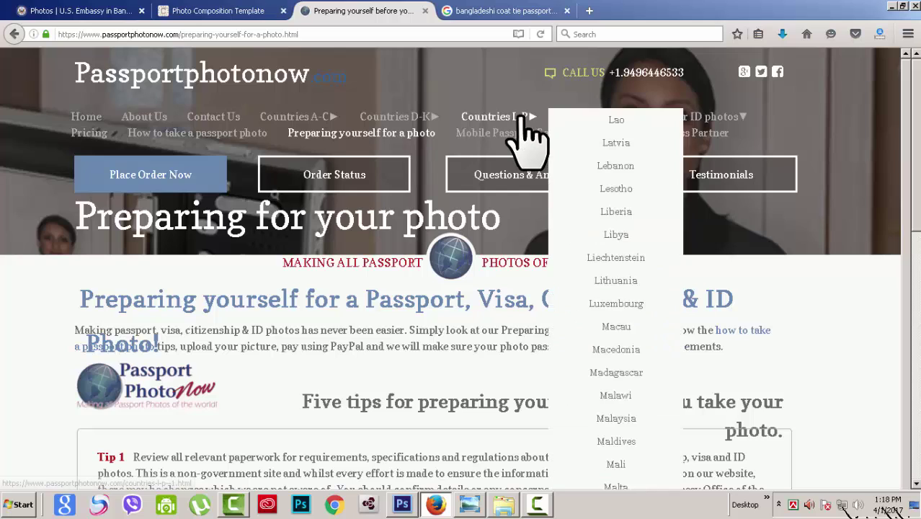
Step: Open the Saudi Arabia photo page from the Q-Z countries and review its passport and visa photo specifications and sample portrait
mouse_move(604, 119)
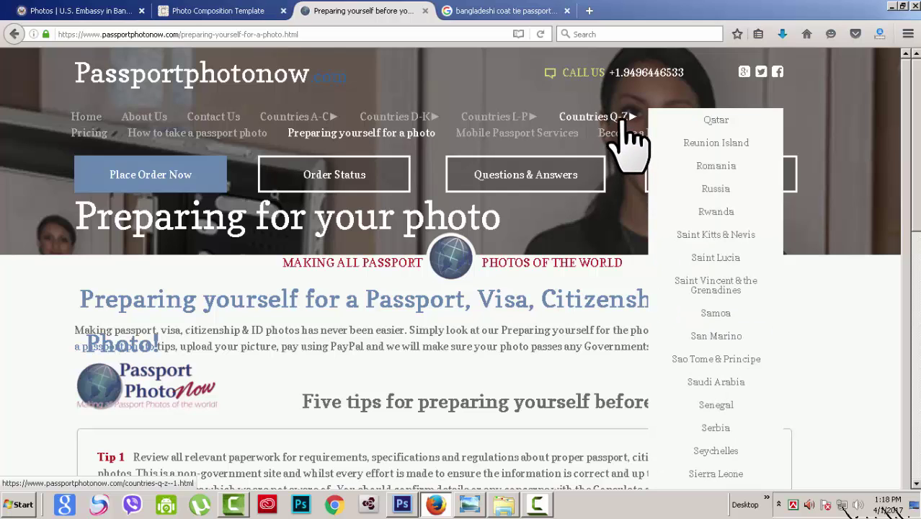
left_click(721, 382)
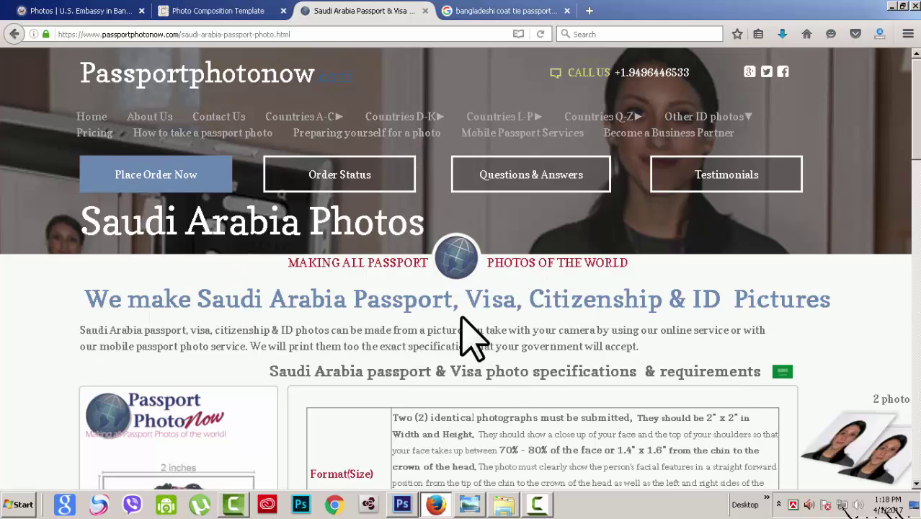
scroll(607, 336, "down", 3)
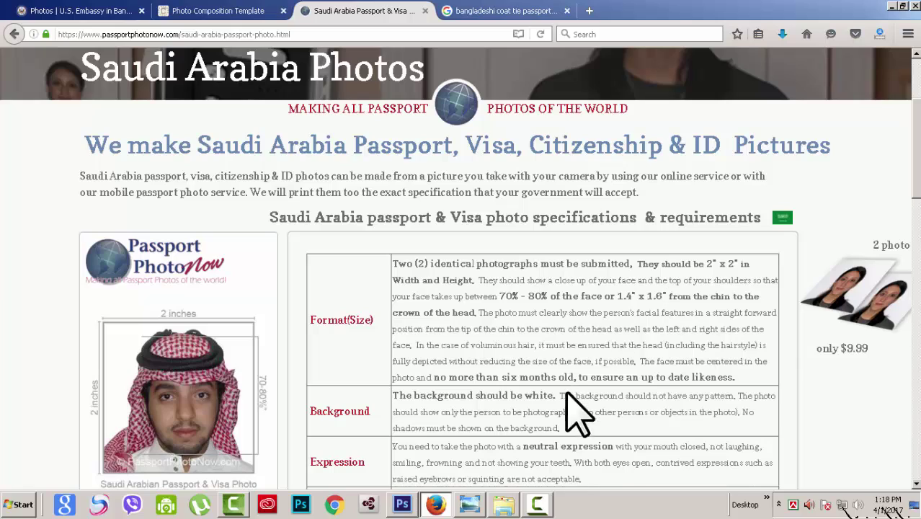
scroll(411, 422, "down", 2)
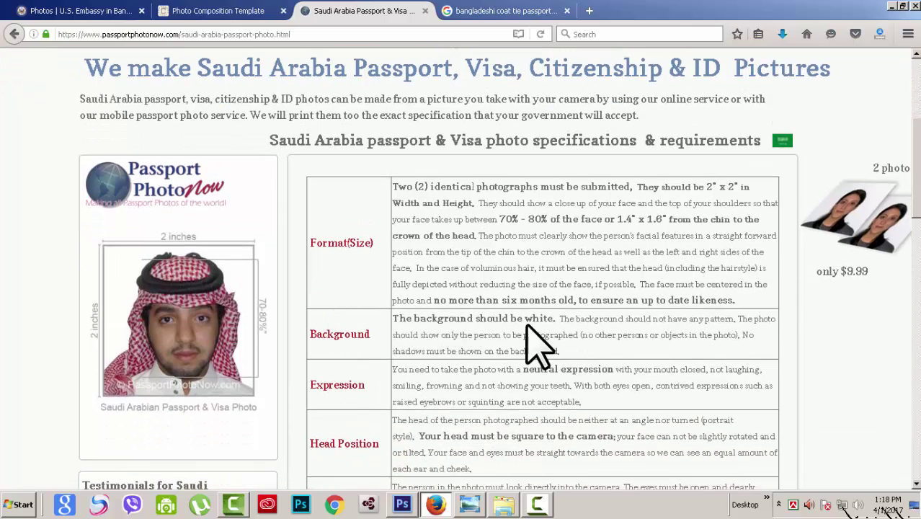
scroll(555, 382, "up", 5)
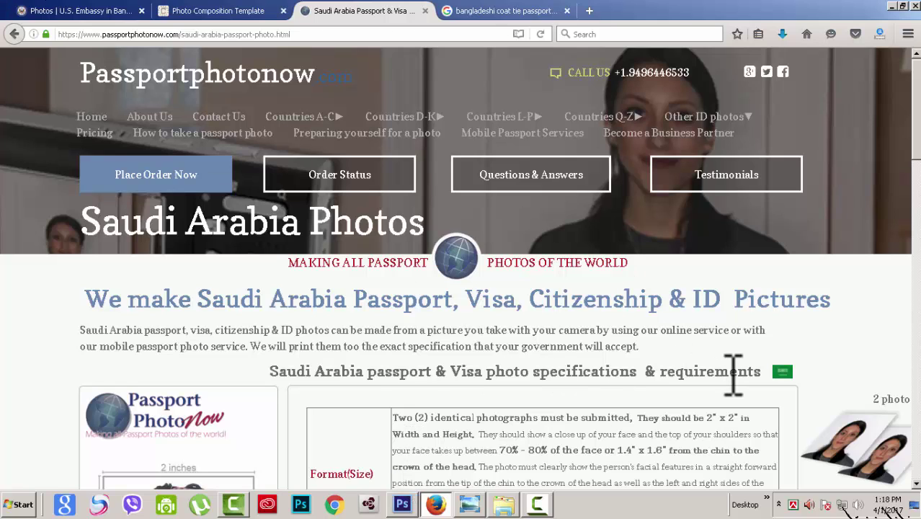
Step: Read through the Saudi Arabia requirements table covering background, expression, head position, lighting, photo quality and glasses
scroll(734, 374, "down", 6)
scroll(481, 393, "down", 5)
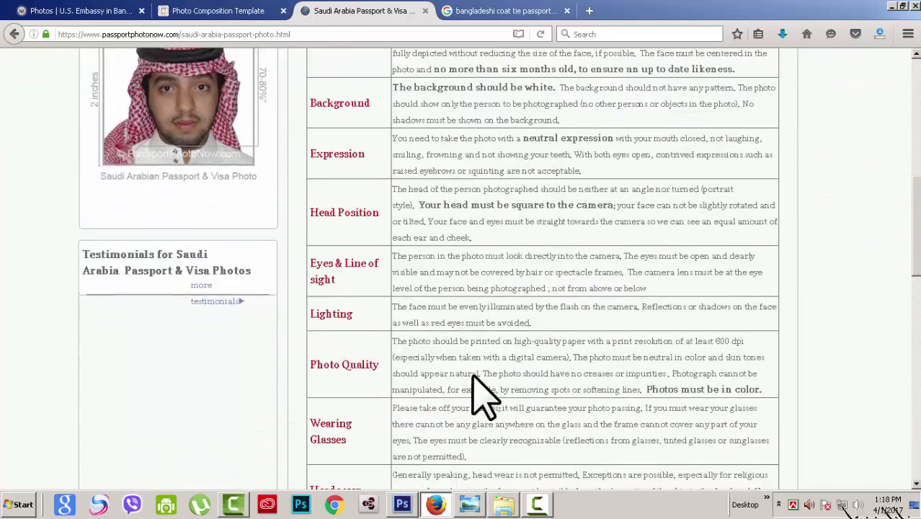
scroll(482, 392, "down", 3)
scroll(483, 392, "up", 9)
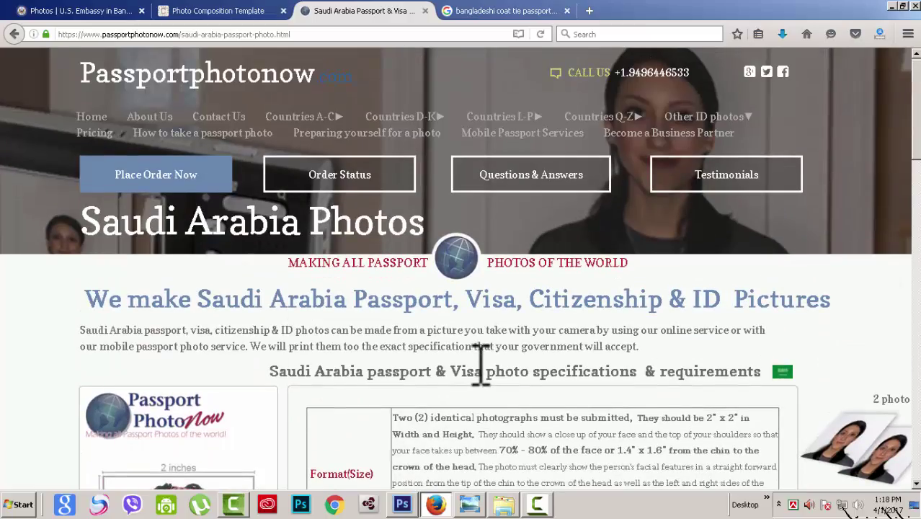
Step: Return to the Photo Composition Template page and examine the Paper Photo Head Size Template and its measurement rules
left_click(213, 11)
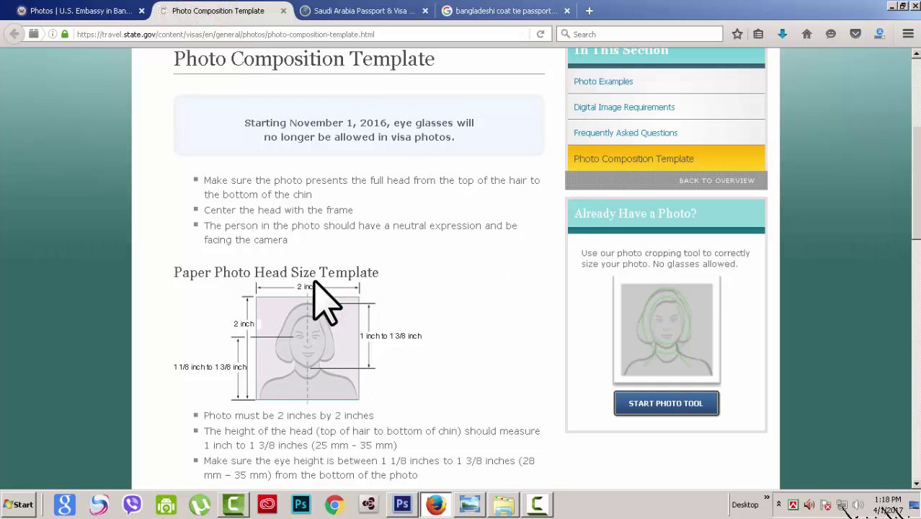
scroll(324, 350, "down", 3)
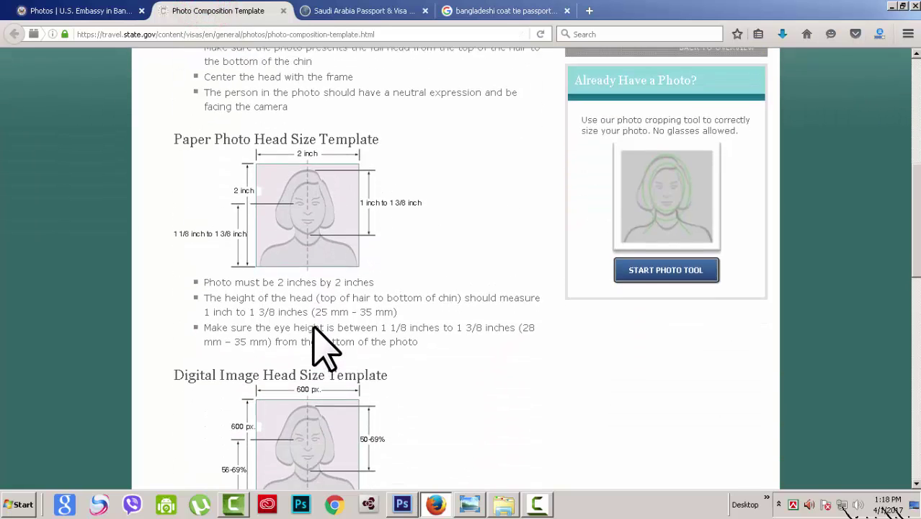
scroll(313, 319, "up", 1)
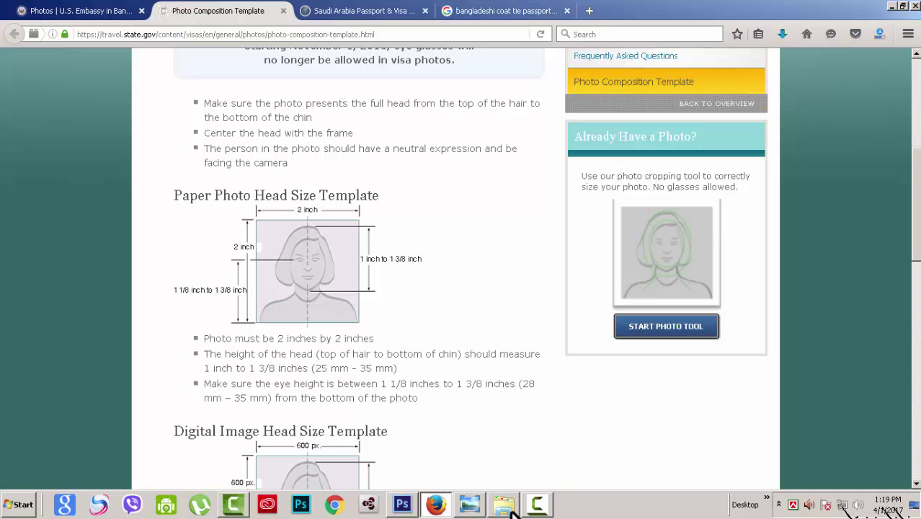
Step: Switch to Photoshop, bring up the pp size photo document, select the VPG layer and hide the portrait and suit layers
mouse_move(412, 508)
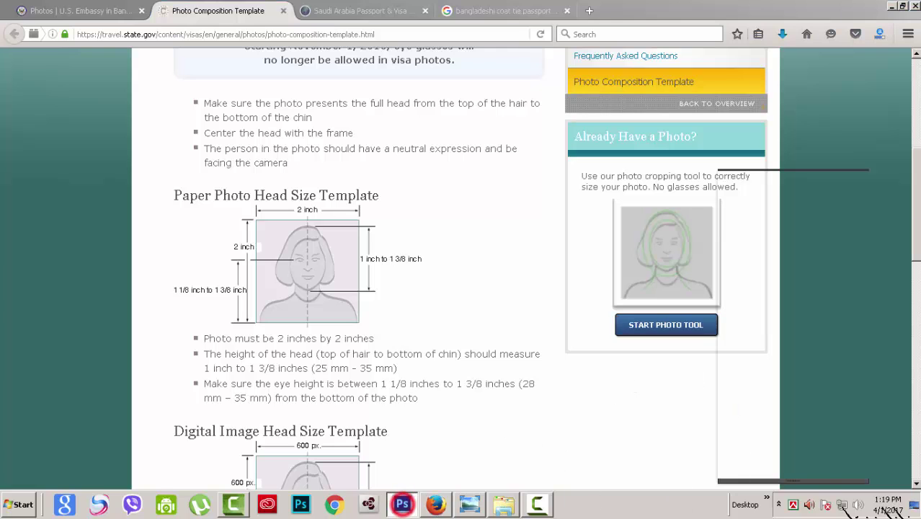
left_click(412, 509)
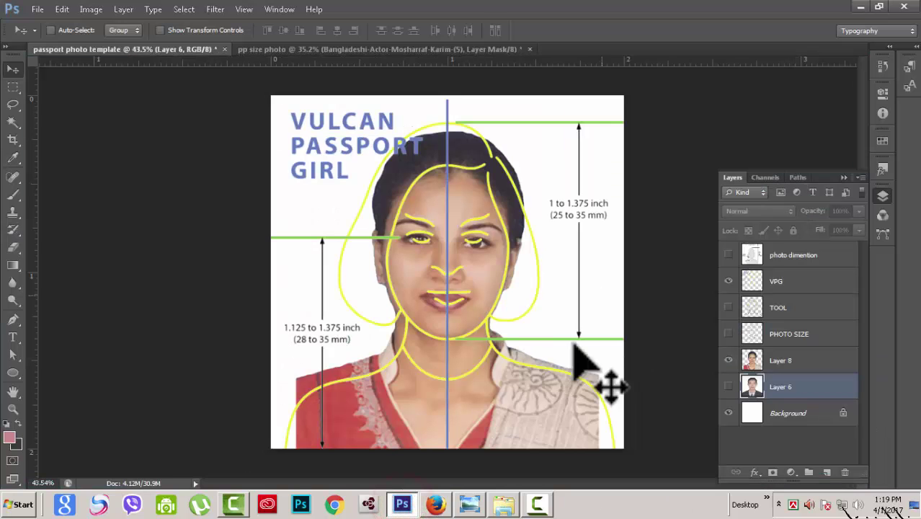
left_click(283, 48)
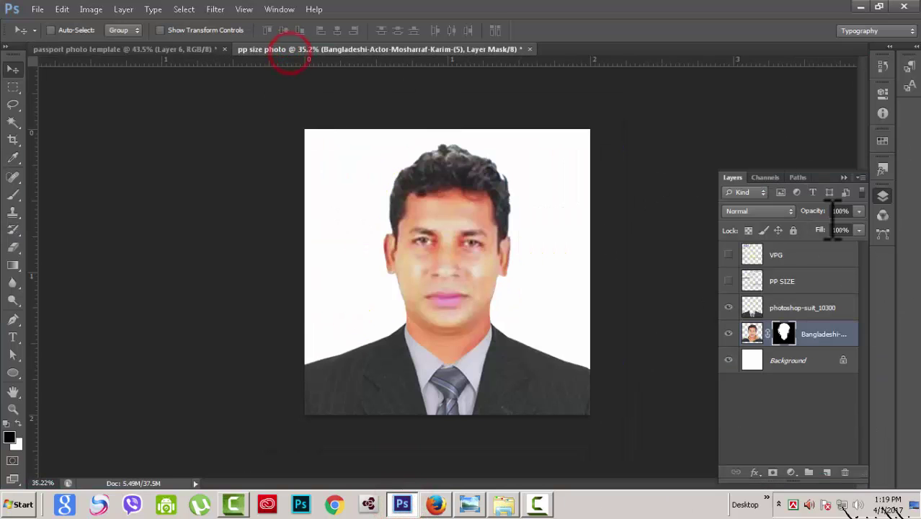
left_click(805, 253)
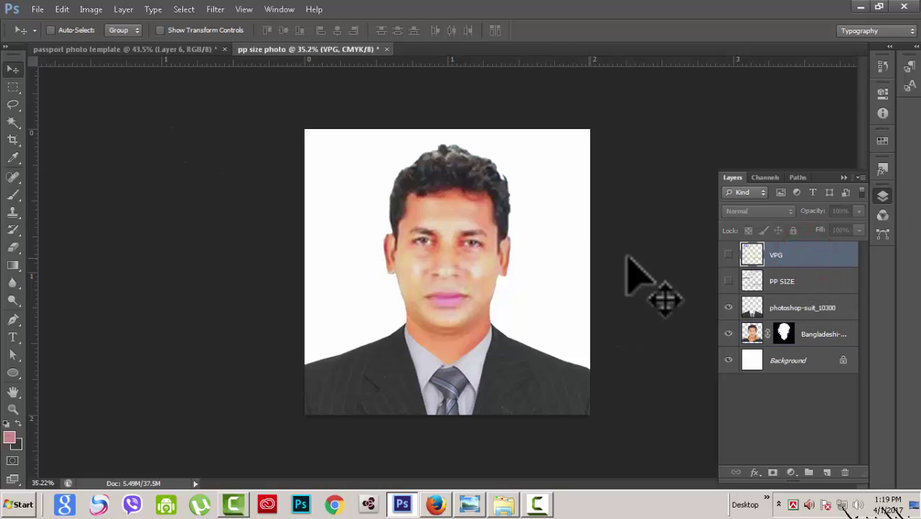
left_click(728, 334)
left_click(728, 308)
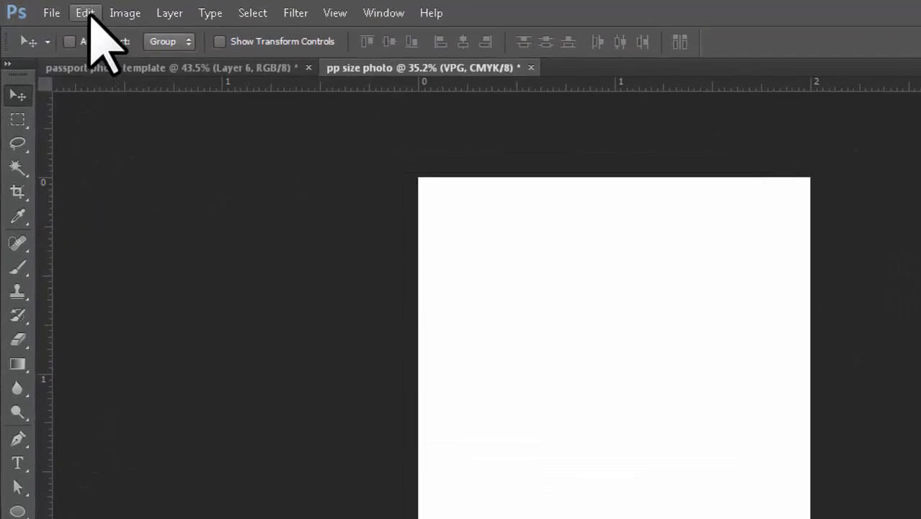
Step: Review the document's pixel dimensions, print width and height, and resolution in the Image Size settings, leaving them unchanged
left_click(91, 9)
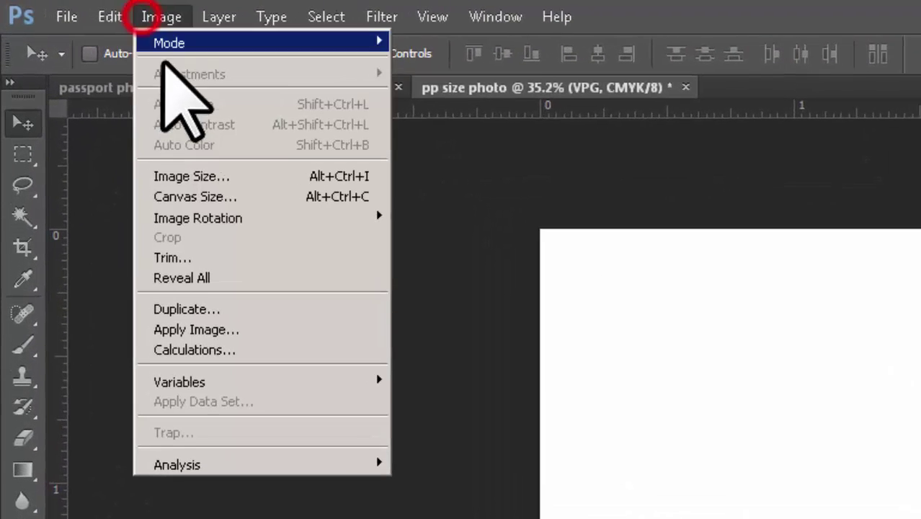
left_click(189, 179)
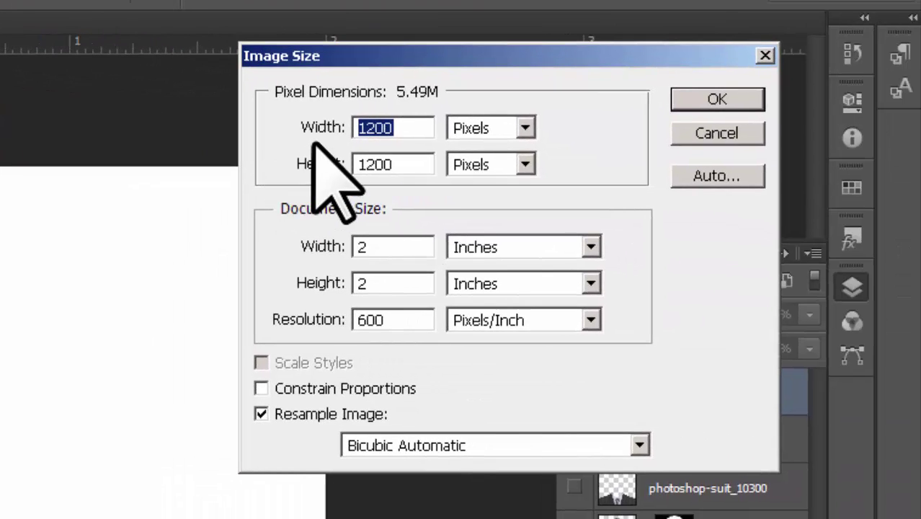
left_click(396, 123)
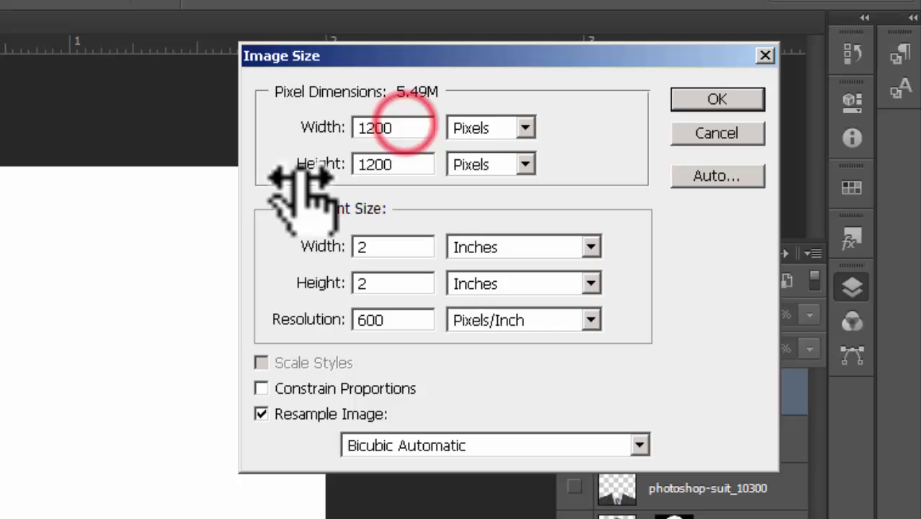
left_click(414, 164)
left_click(525, 127)
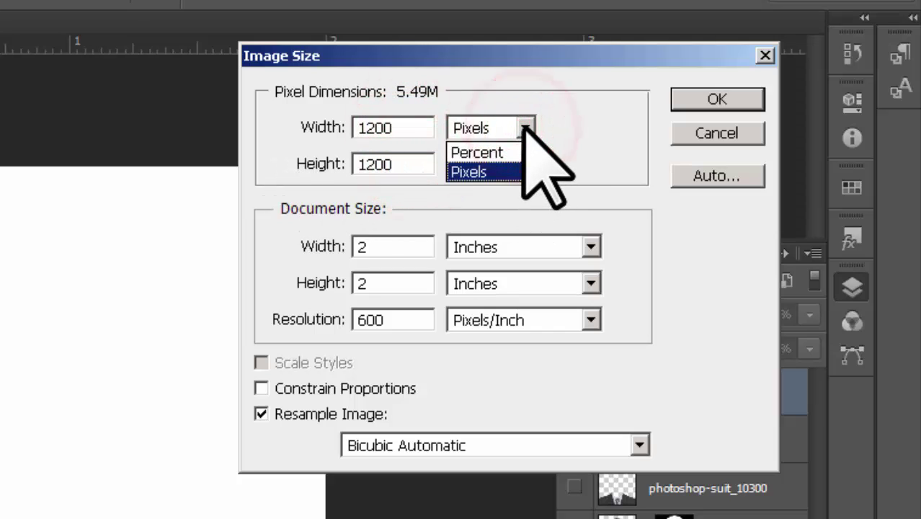
left_click(526, 127)
left_click(379, 244)
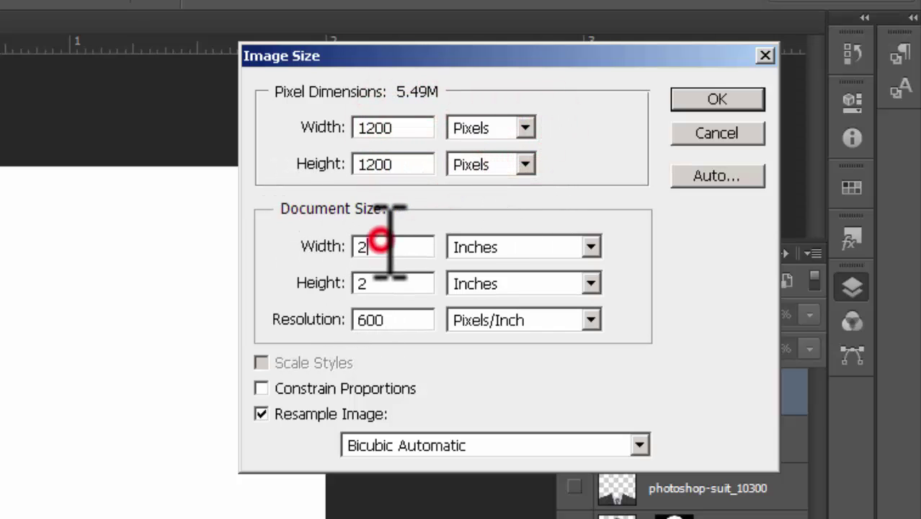
left_click(386, 282)
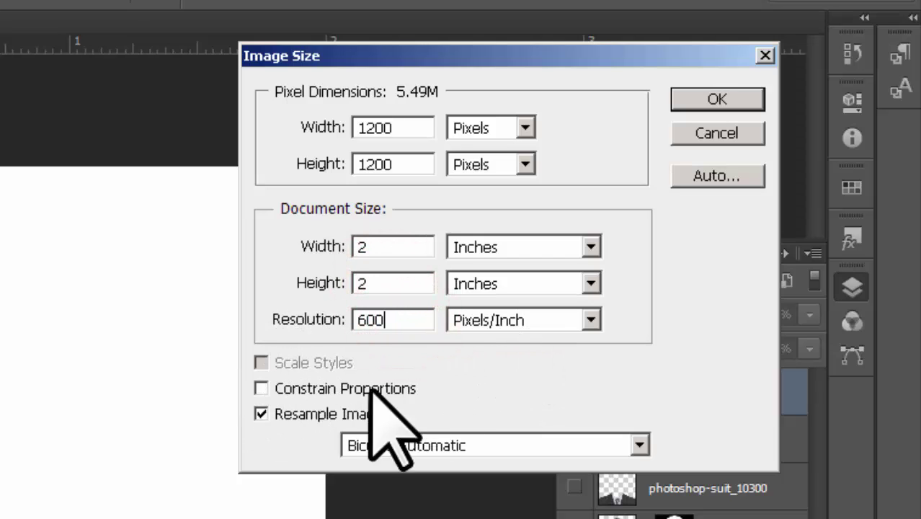
left_click(765, 57)
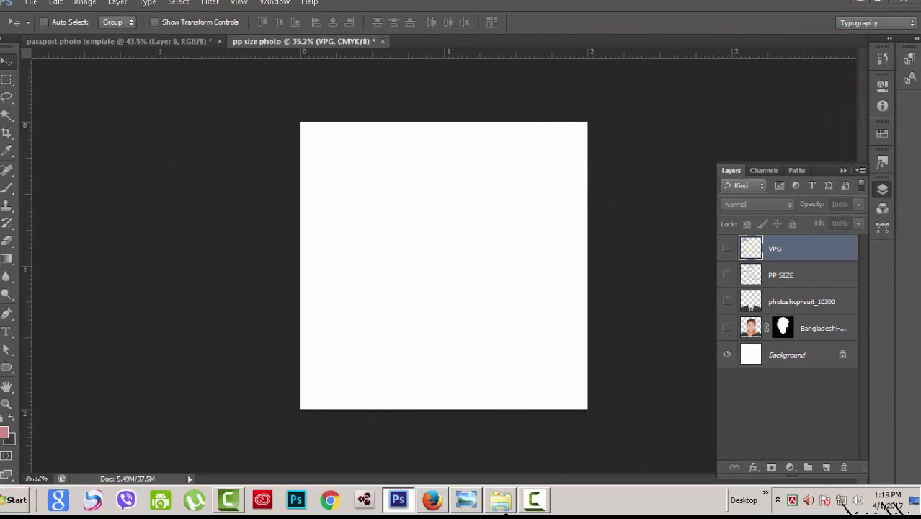
Step: Capture the Photo Composition Template page in Firefox and paste the screenshot as a new layer in the pp size photo document
left_click(434, 499)
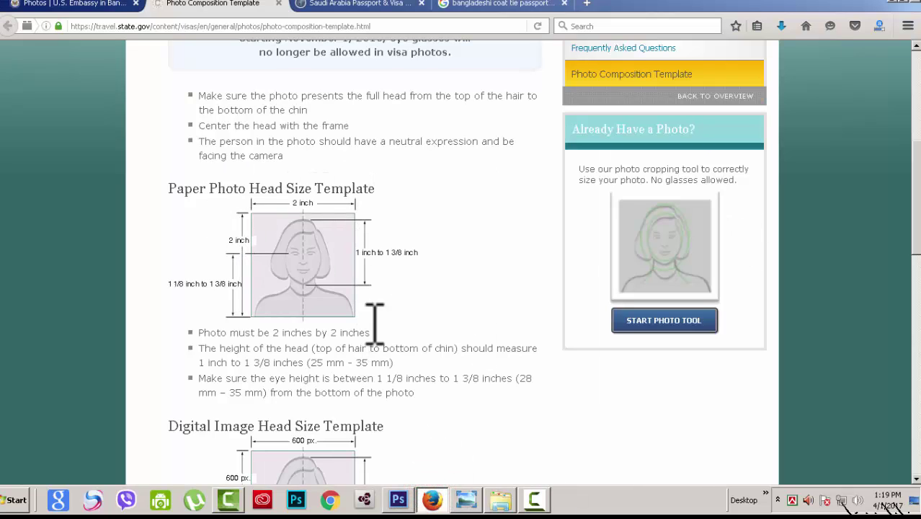
left_click(400, 499)
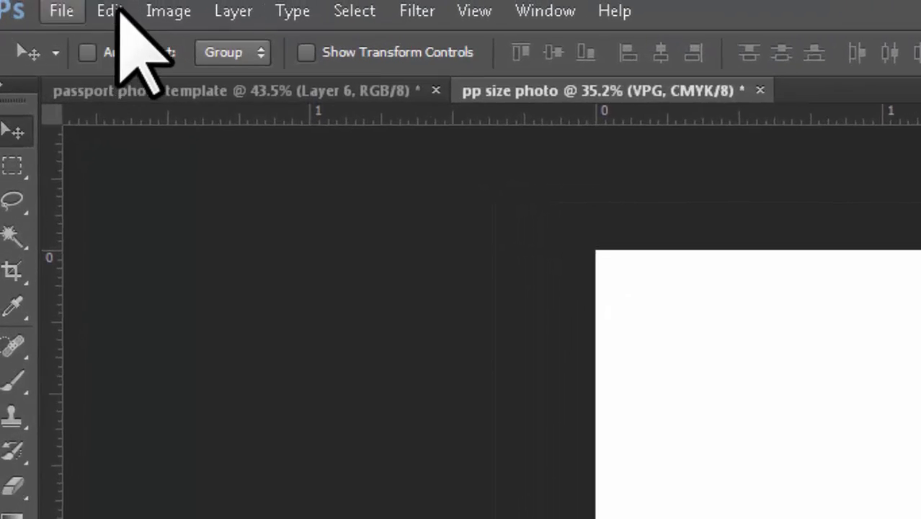
left_click(110, 11)
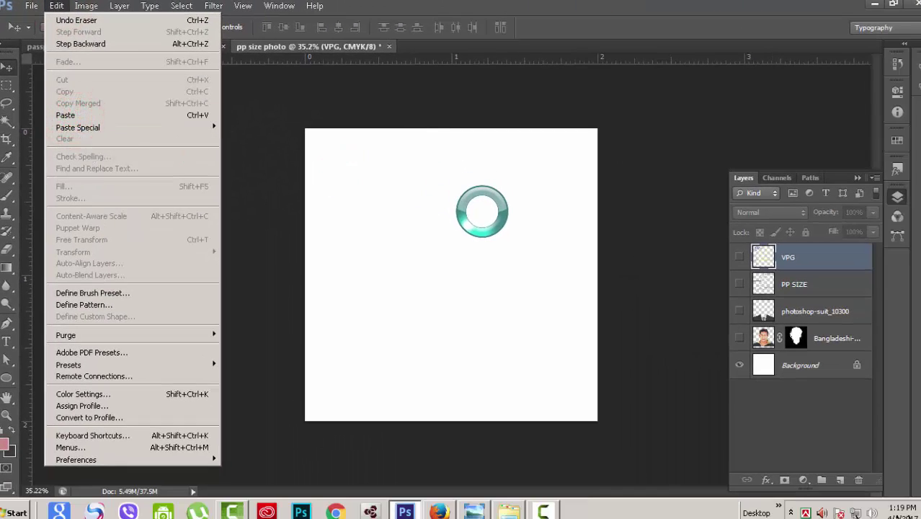
left_click(65, 116)
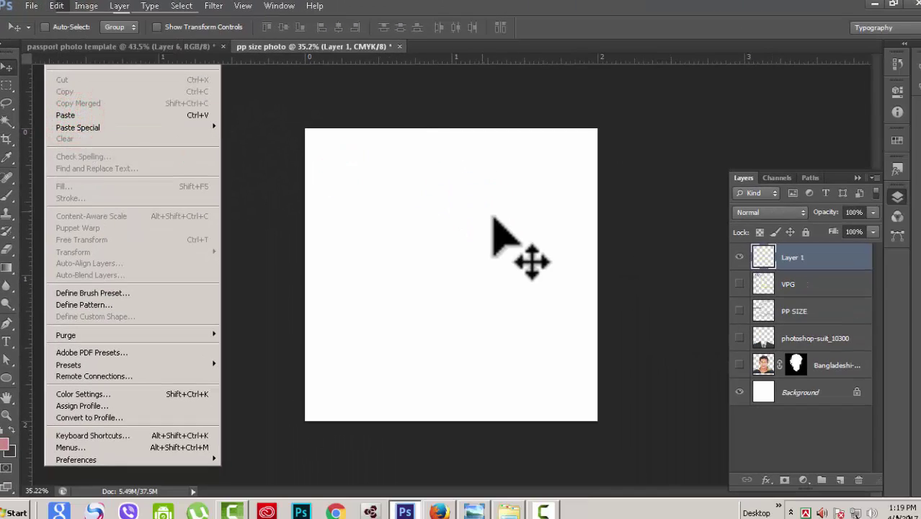
scroll(505, 286, "up", 3)
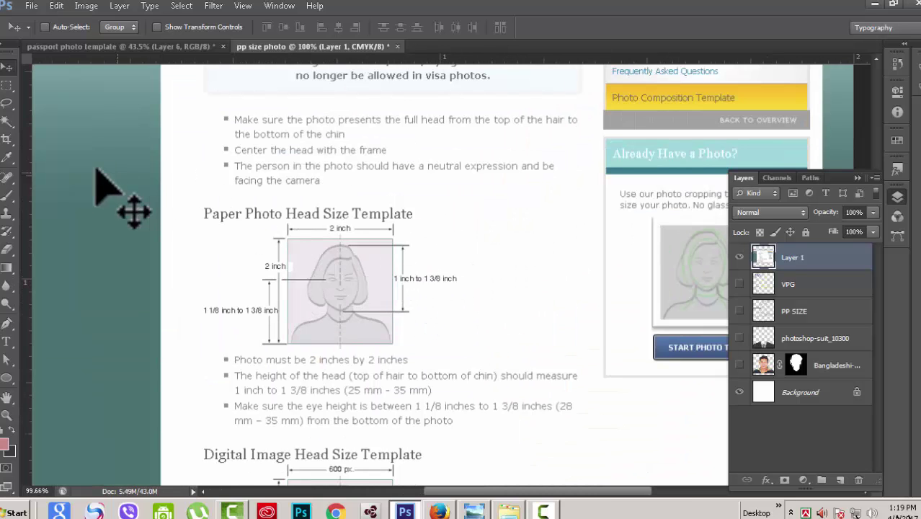
Step: Marquee-select the framed head drawing in the Paper Photo Head Size Template, copy it to a new layer and hide the screenshot layer
left_click(6, 85)
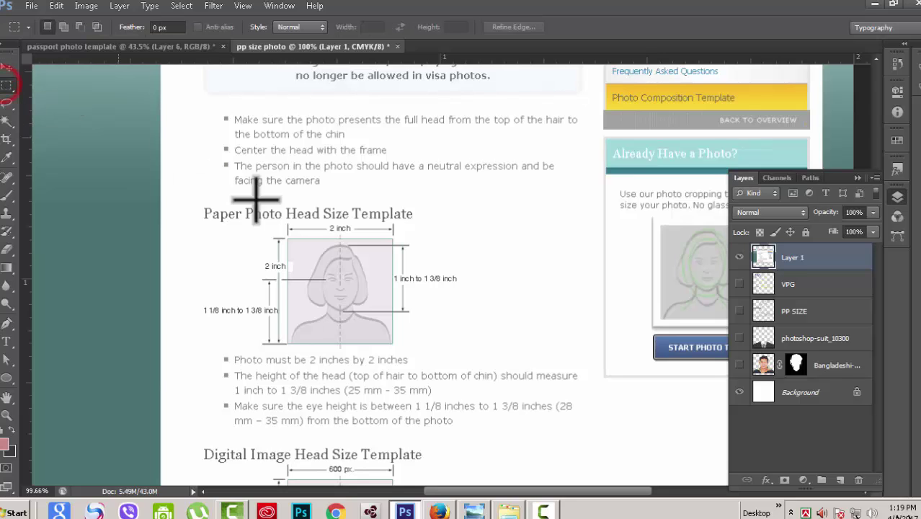
scroll(329, 294, "up", 1)
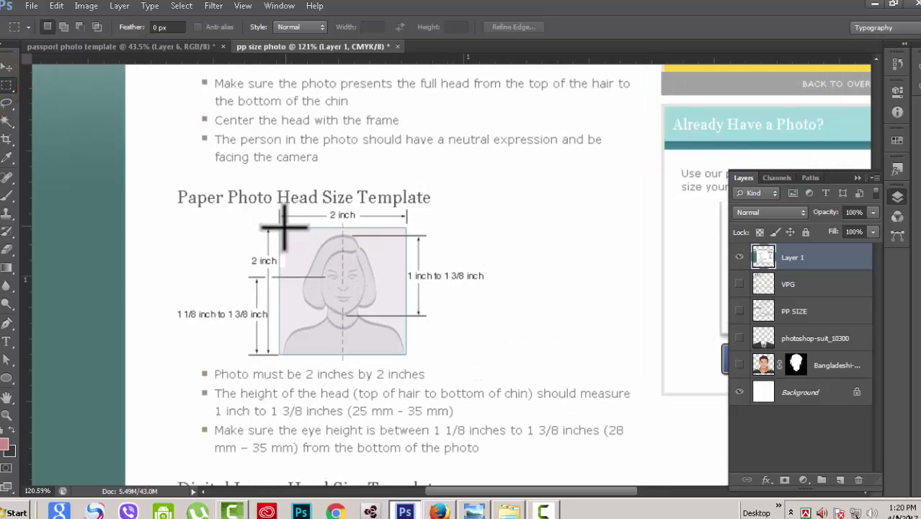
scroll(296, 266, "up", 2)
scroll(289, 254, "up", 1)
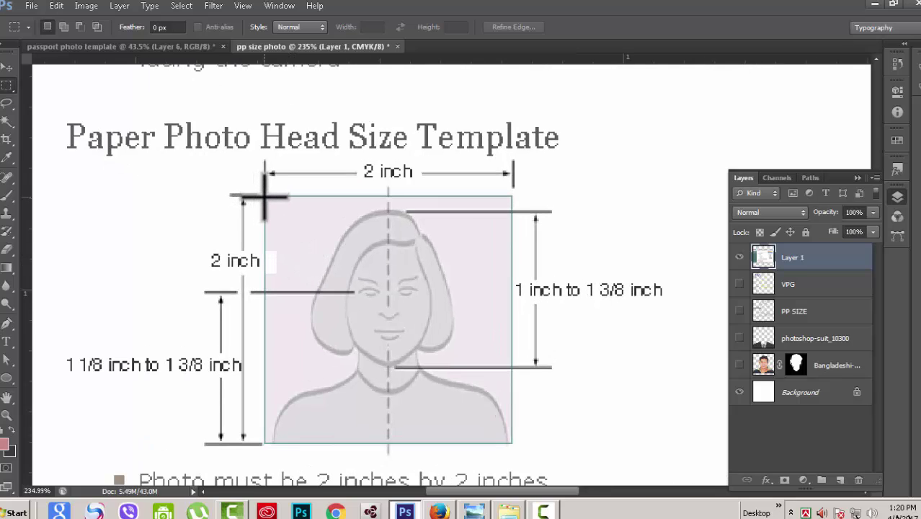
left_click_drag(263, 194, 512, 443)
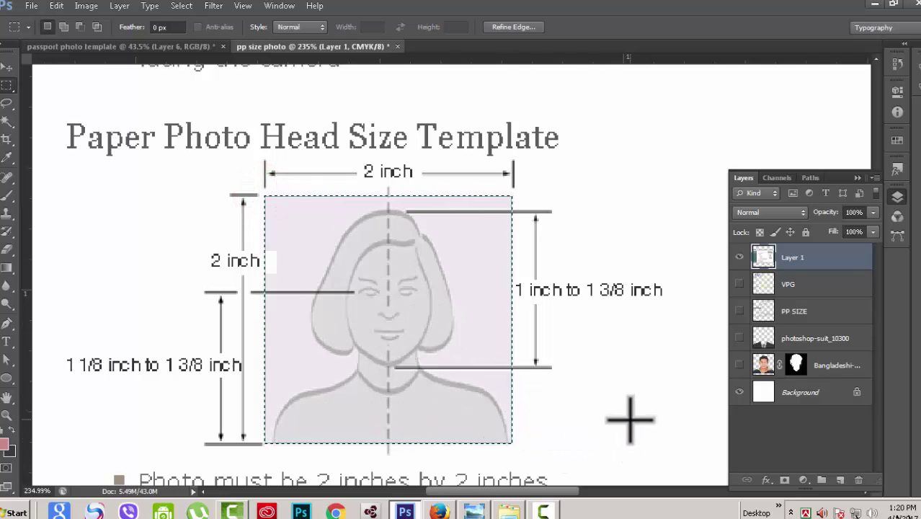
key("ctrl+j")
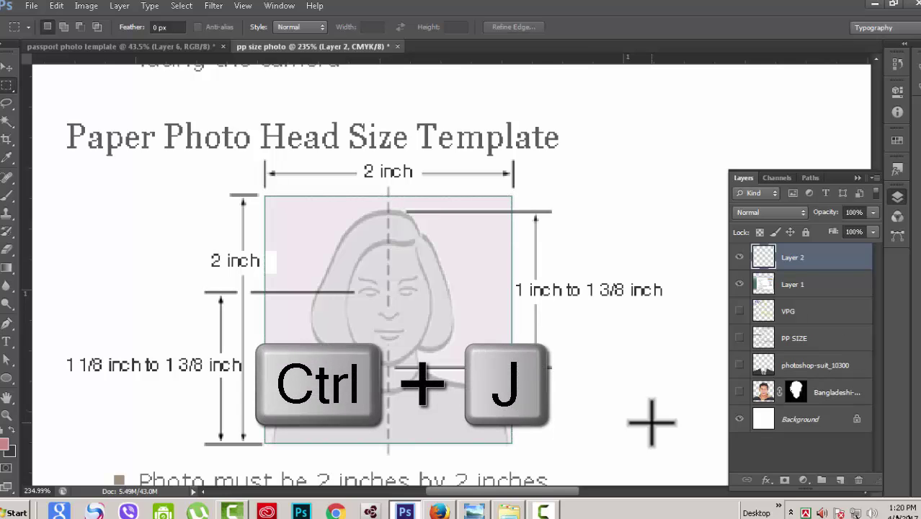
left_click(739, 284)
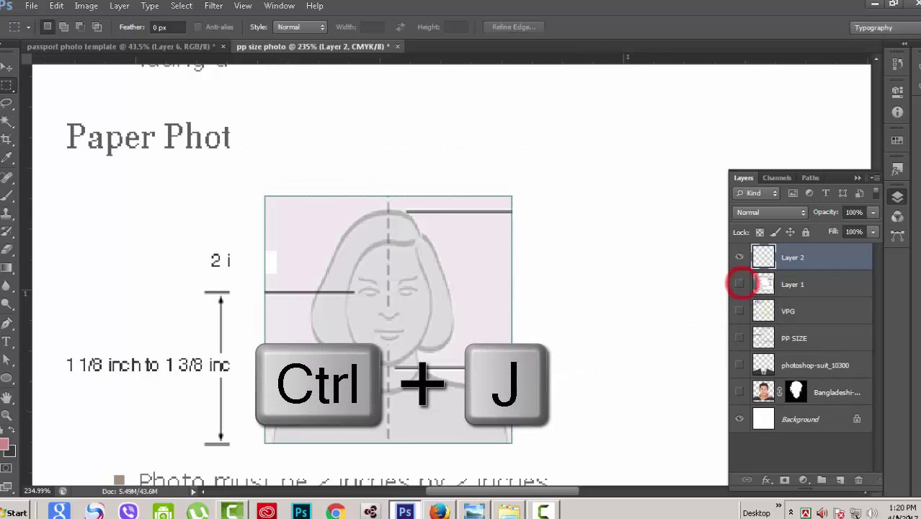
Step: Move the copied head template to the canvas's top-left corner, scale it to fill the 2 by 2 inch canvas, and hide its layer
scroll(520, 323, "down", 10)
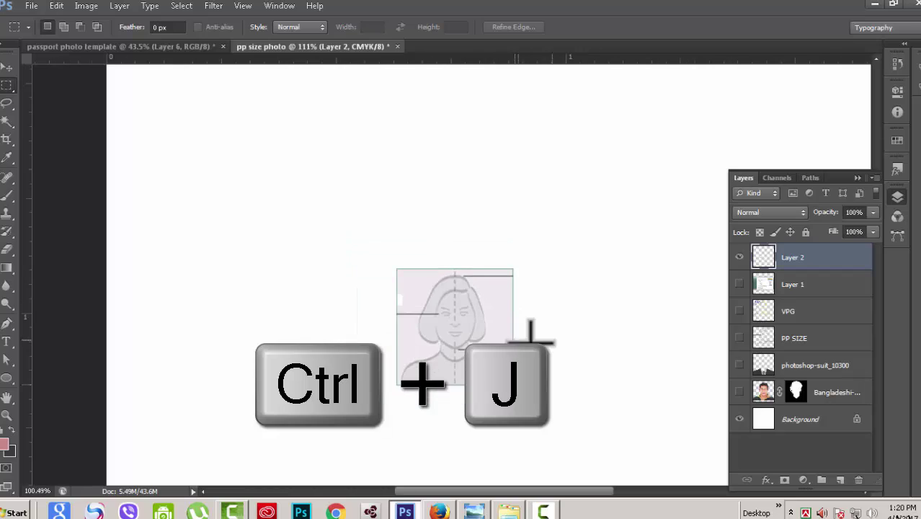
scroll(544, 377, "down", 3)
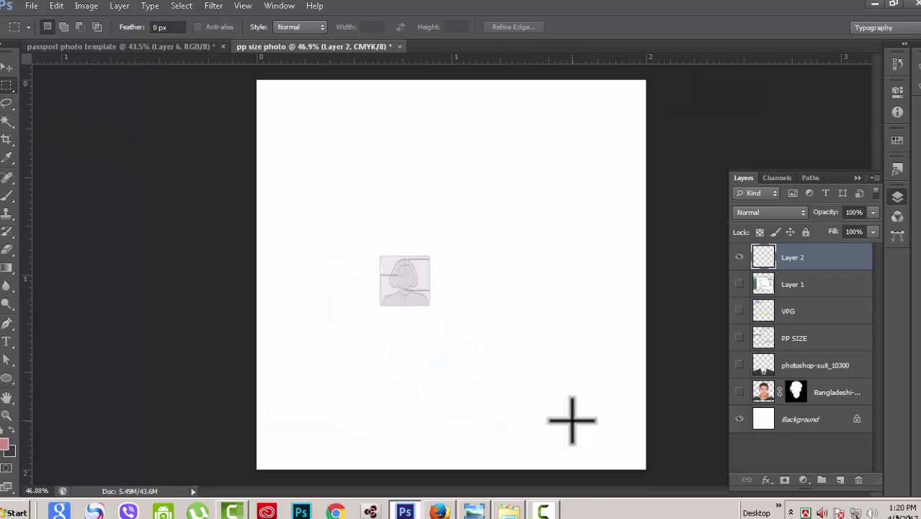
key("ctrl+t")
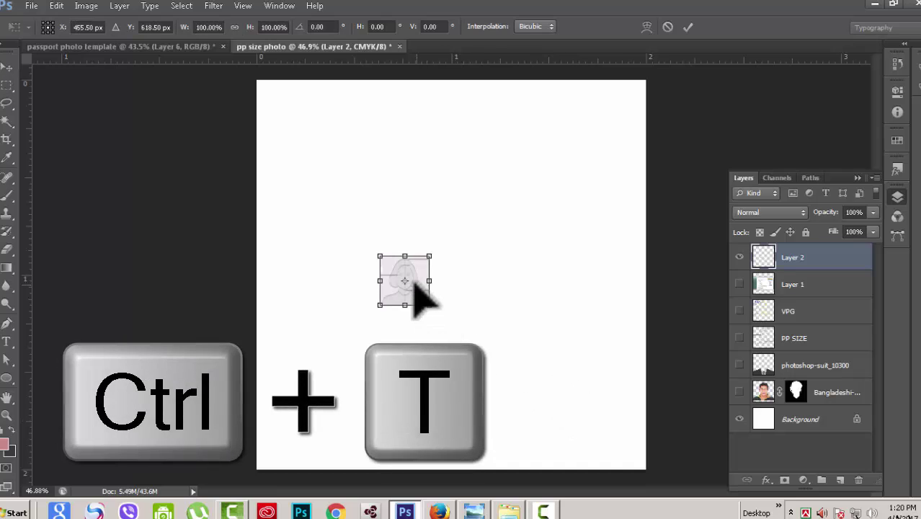
left_click_drag(408, 274, 291, 98)
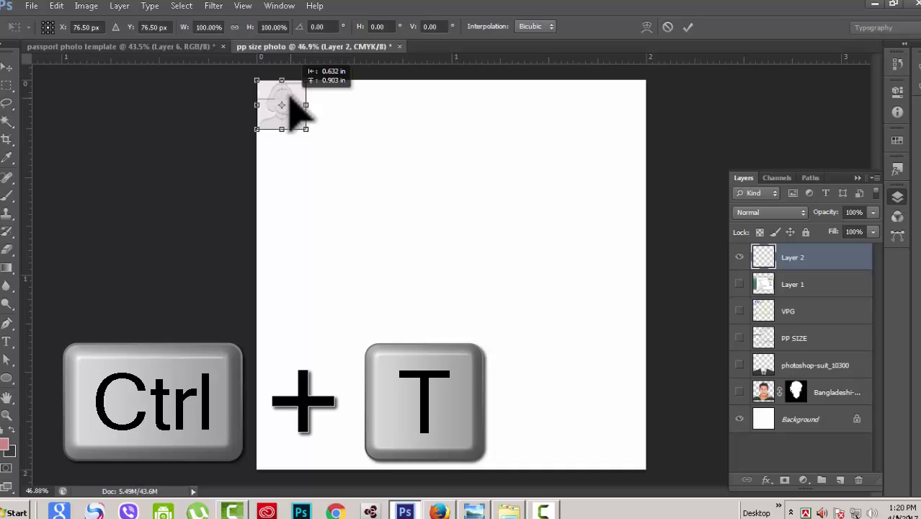
left_click_drag(311, 129, 645, 469)
left_click(688, 26)
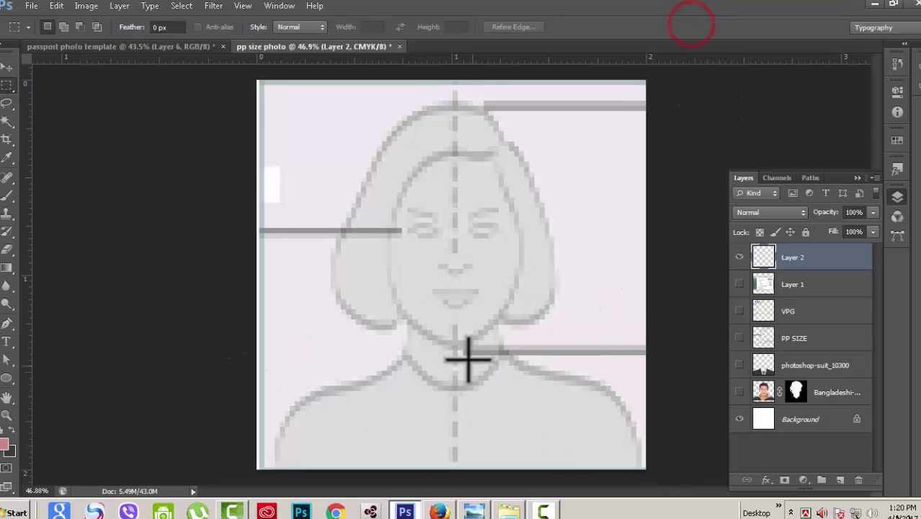
scroll(487, 359, "down", 3)
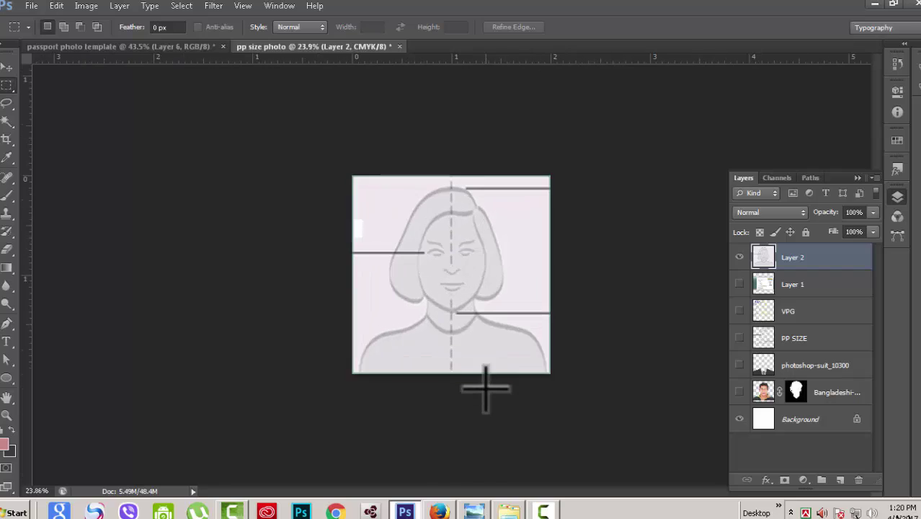
left_click(742, 256)
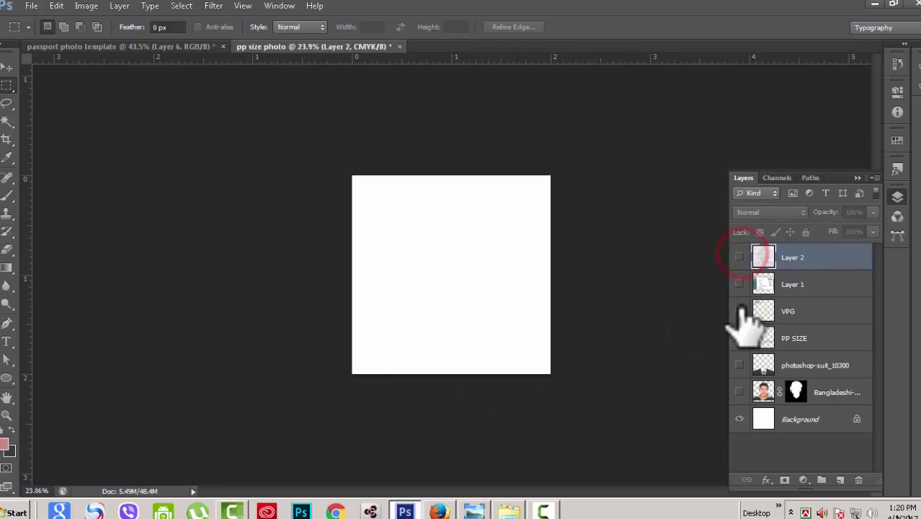
Step: Preview the VPG and PP SIZE guide layers one at a time, leaving both hidden
left_click(740, 311)
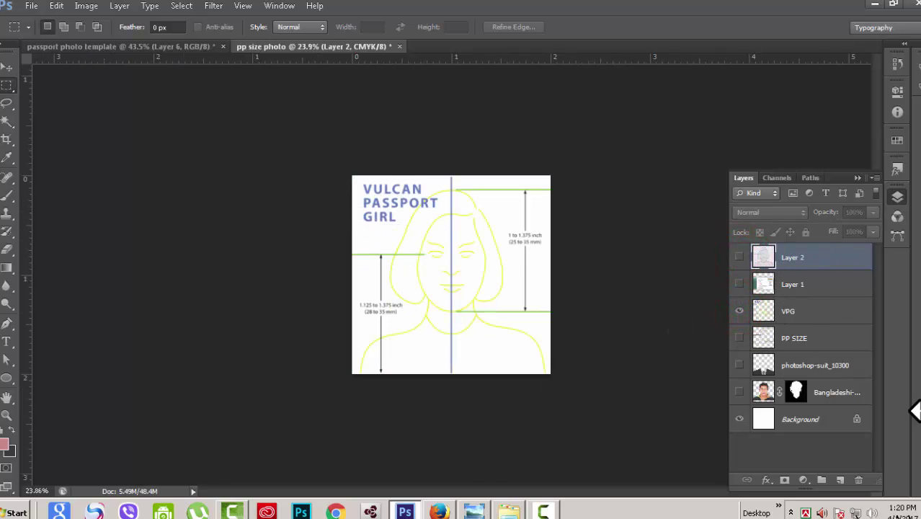
left_click(738, 338)
left_click(740, 311)
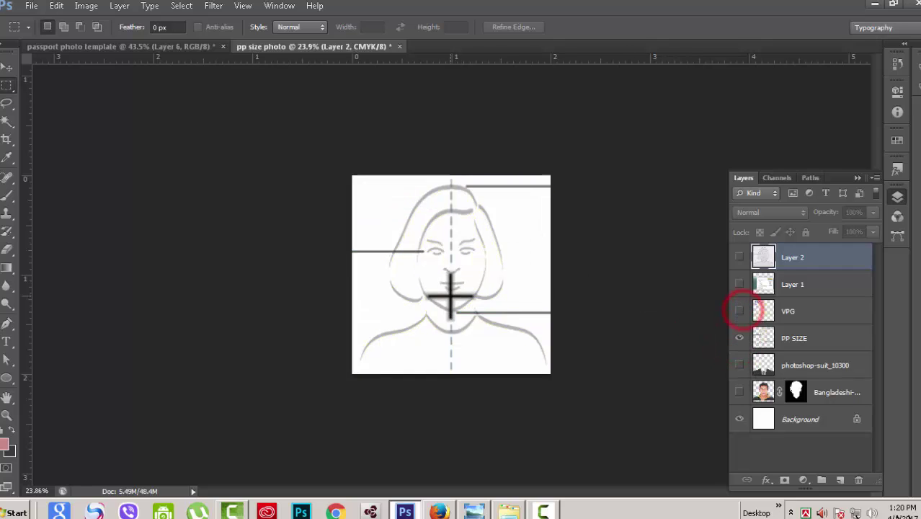
left_click(738, 338)
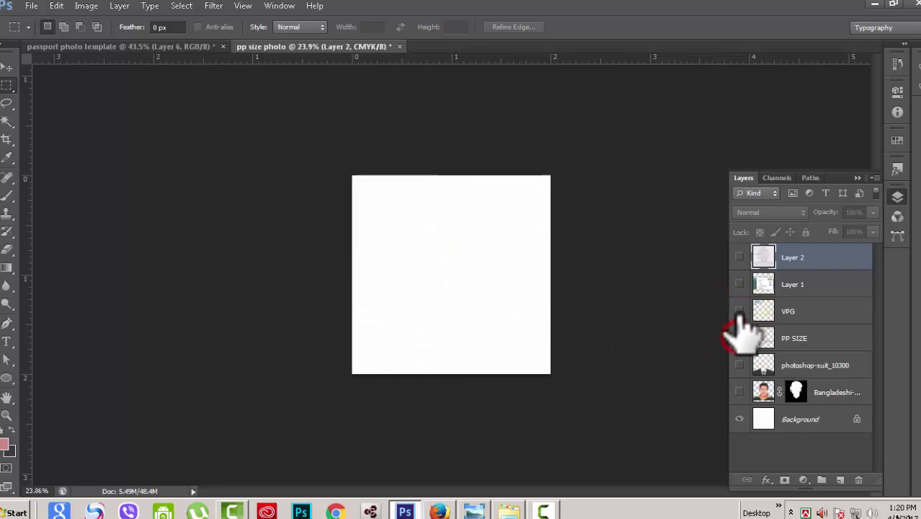
left_click(739, 310)
left_click(740, 310)
Step: Delete Layer 1 with the pasted web page screenshot and Layer 2 with the enlarged head template
left_click(739, 284)
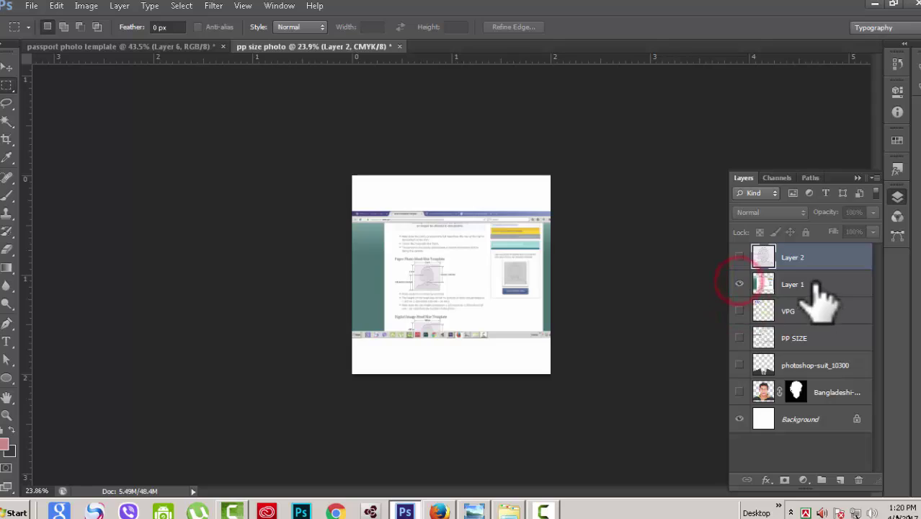
left_click(814, 285)
left_click(858, 479)
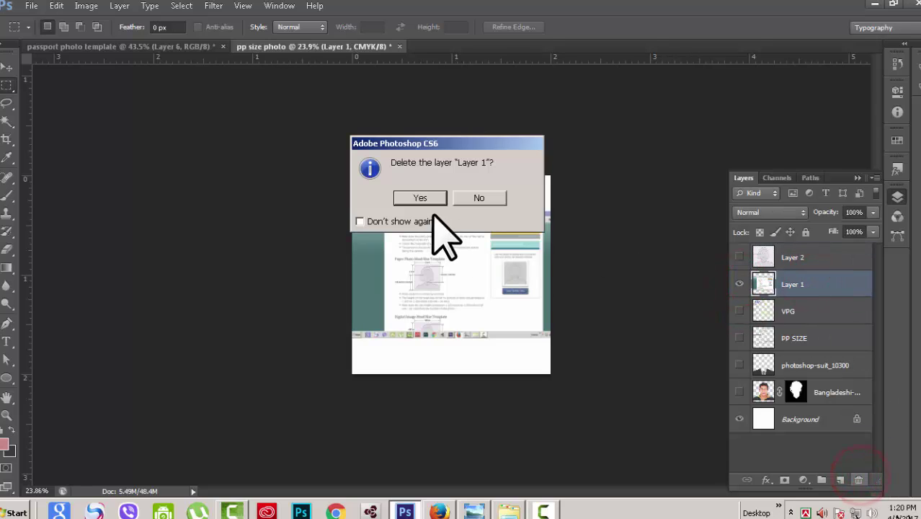
left_click(424, 198)
left_click(825, 257)
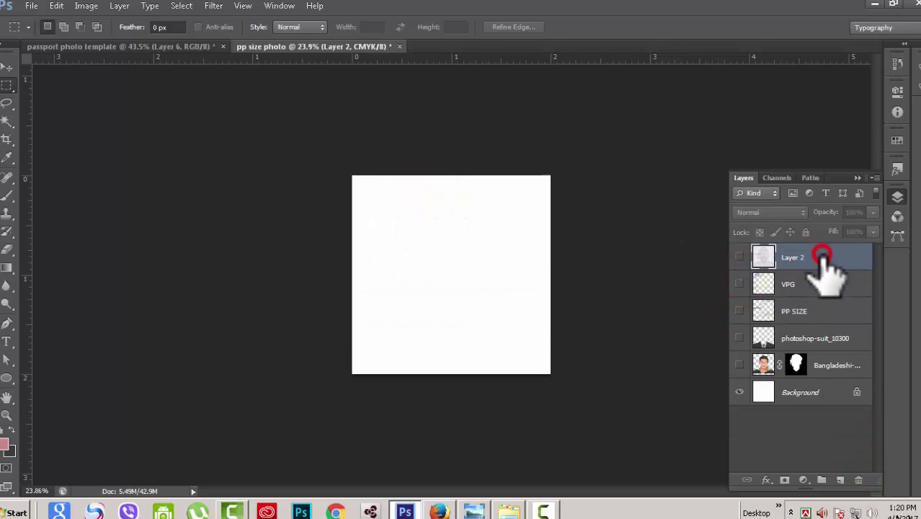
left_click(859, 480)
left_click(430, 200)
Step: Show the VPG guide layer on the canvas and compare it with the PP SIZE guide
scroll(598, 299, "up", 2)
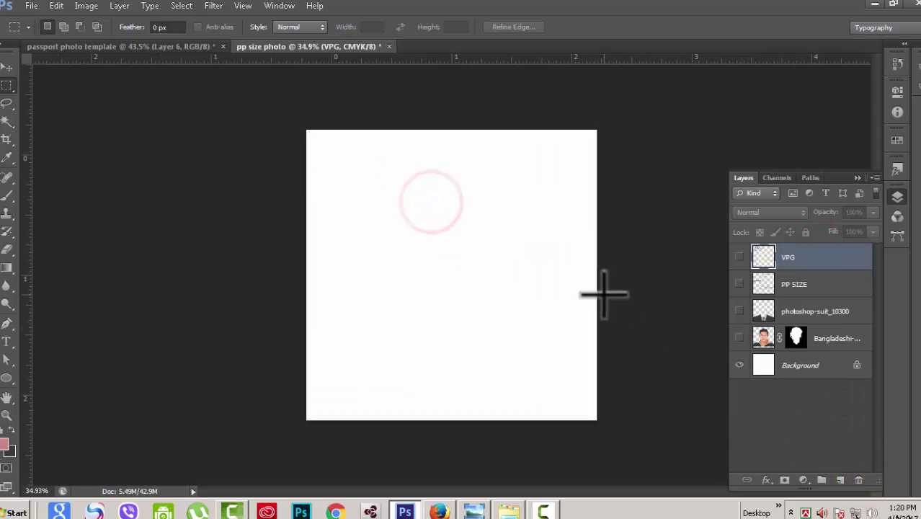
scroll(697, 294, "up", 1)
left_click(739, 257)
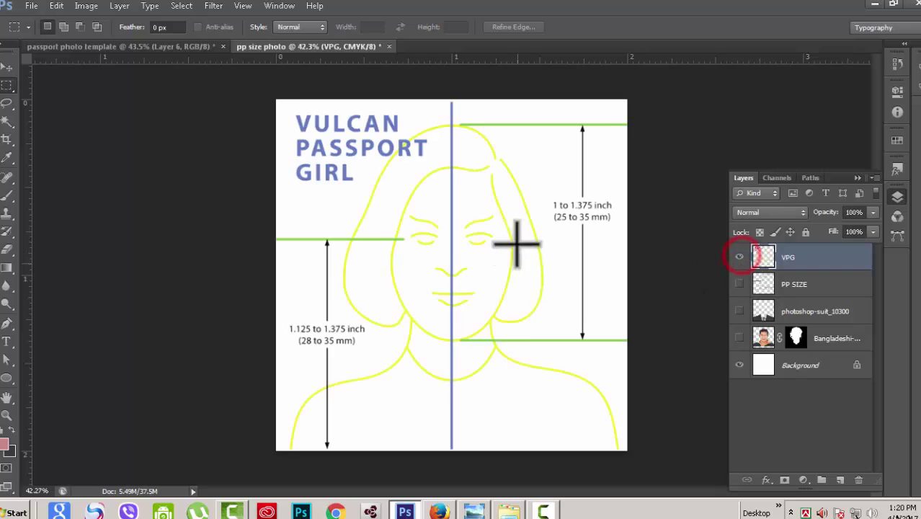
left_click(738, 257)
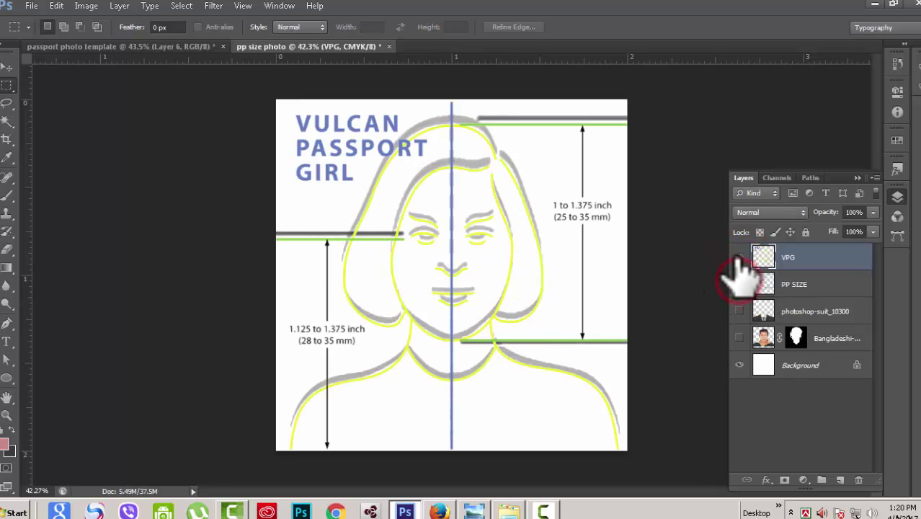
left_click(739, 257)
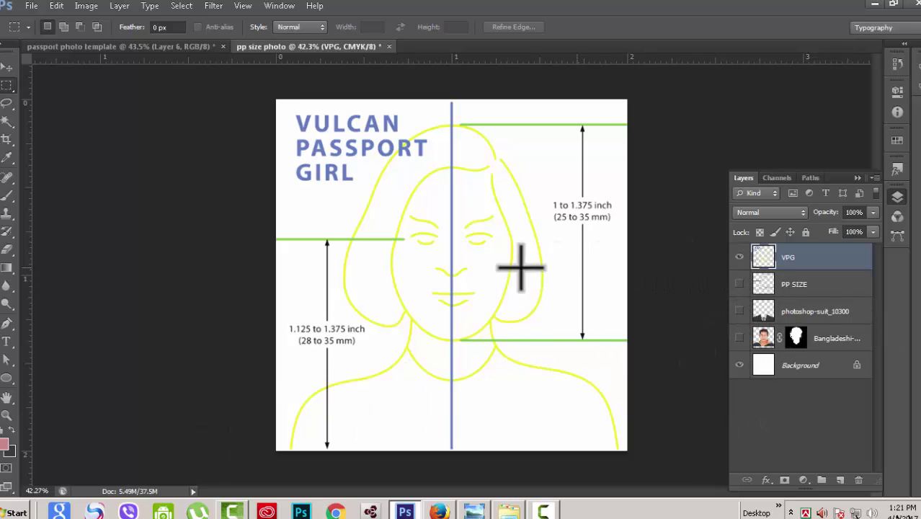
Step: Search Google for "vulcan passport girl" in a new Firefox tab and open the Vulcan Passport Girl template from the image results
left_click(439, 511)
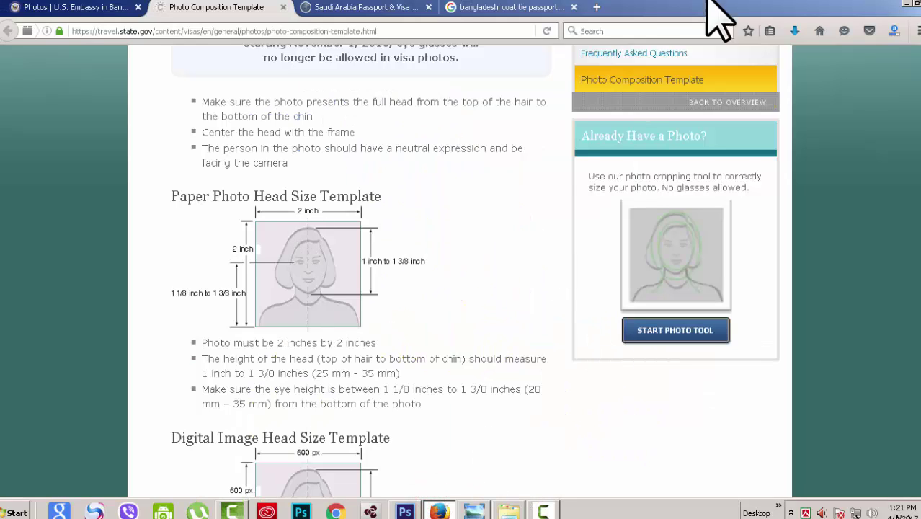
left_click(597, 7)
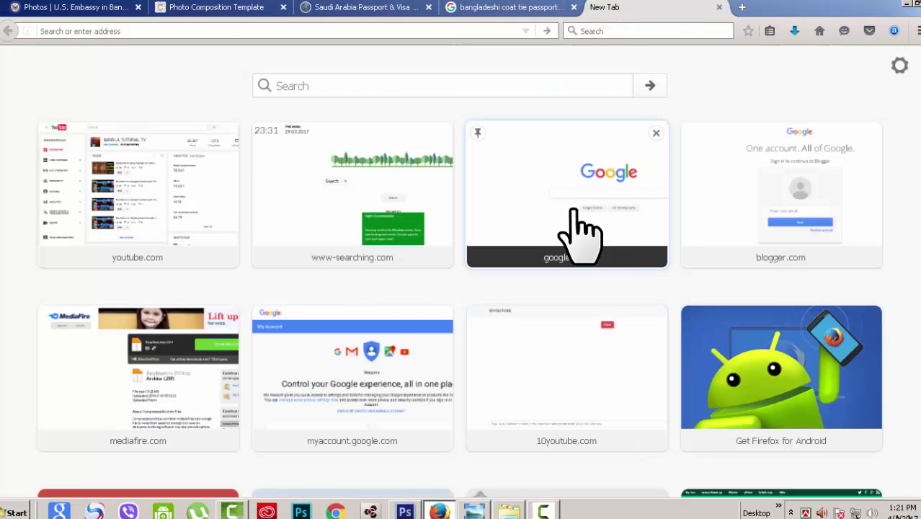
left_click(573, 210)
left_click(330, 279)
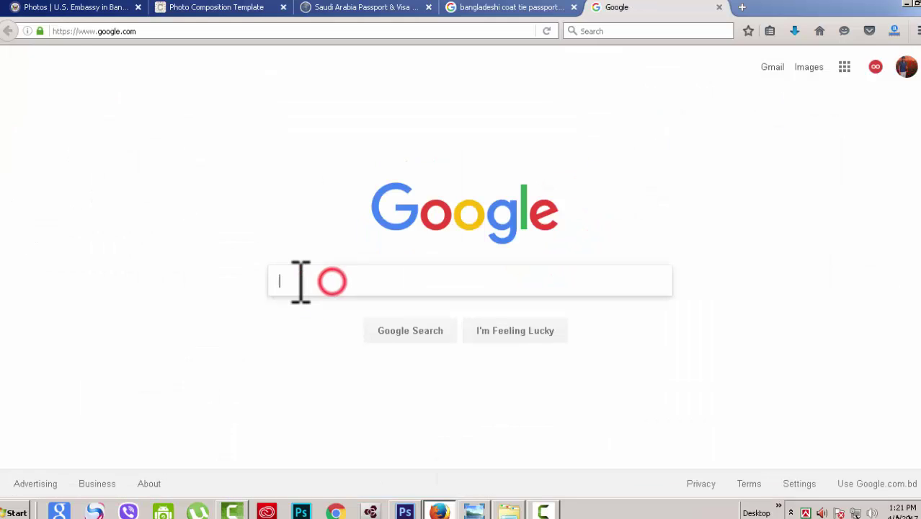
left_click(296, 281)
type("vu")
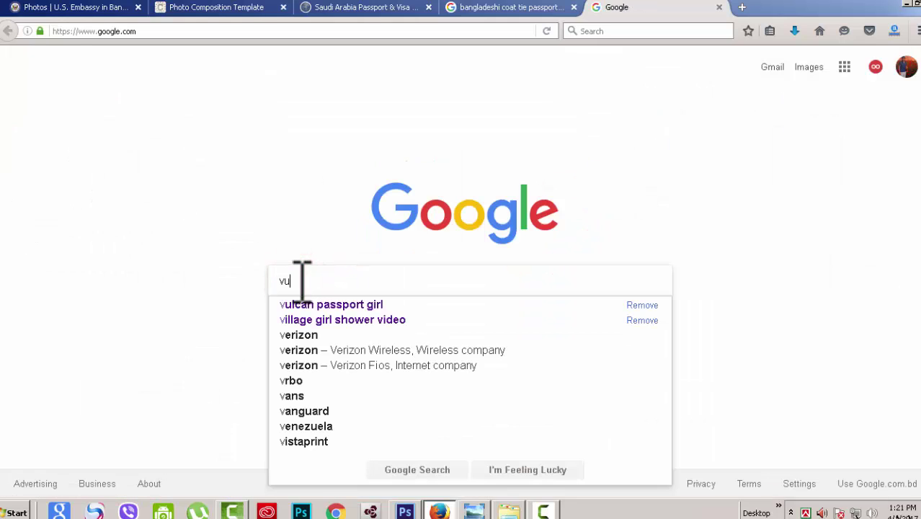
type("lcan")
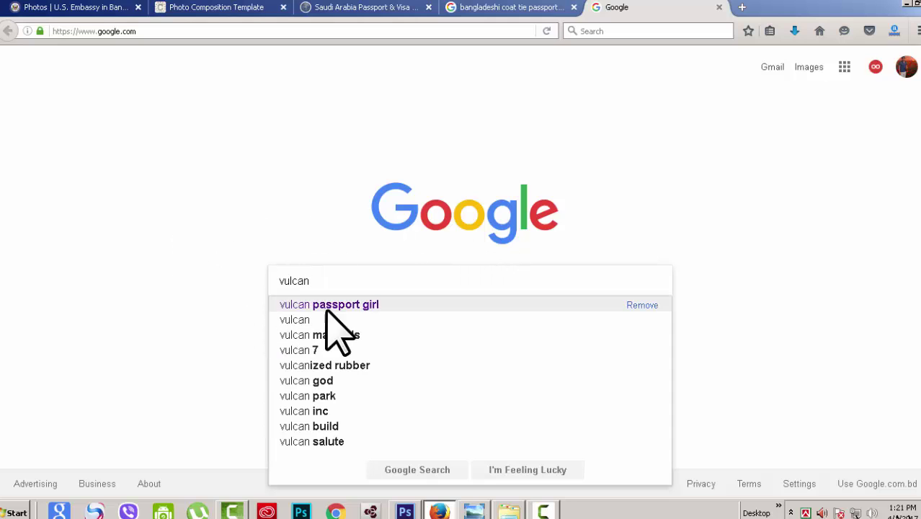
left_click(372, 305)
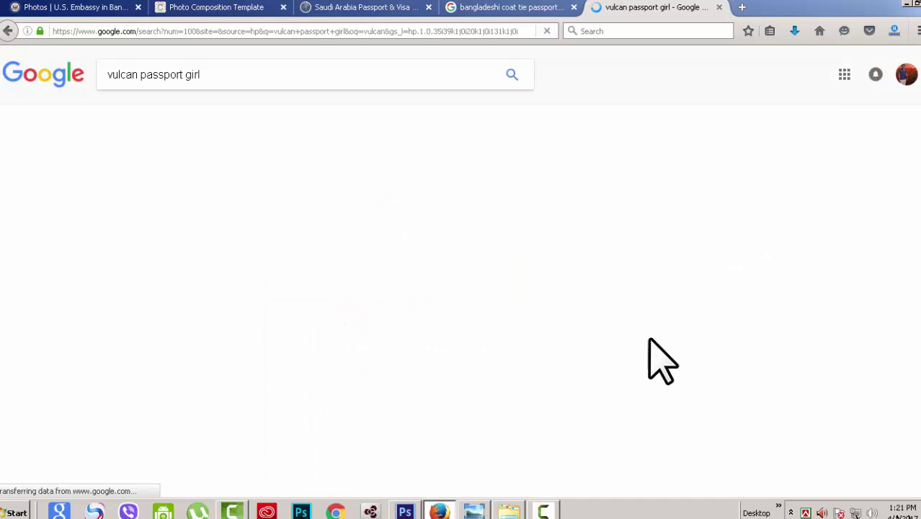
left_click(113, 310)
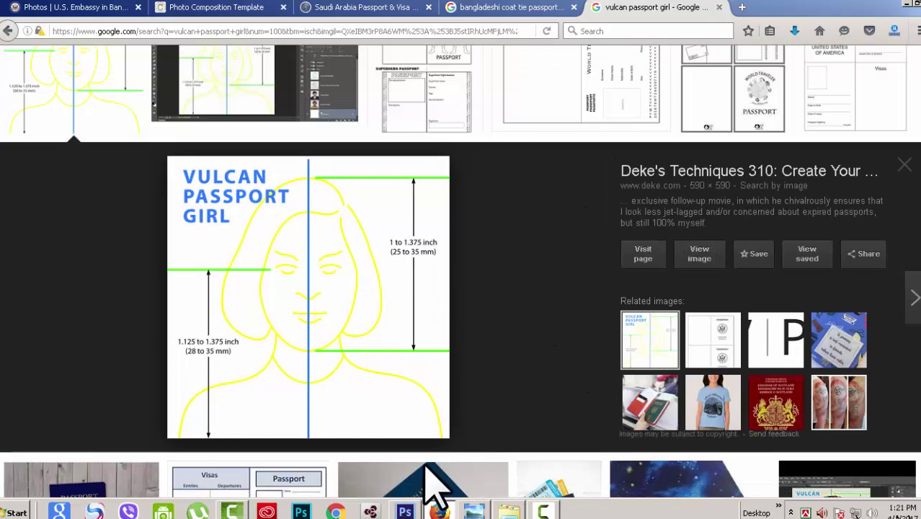
Step: Return to Photoshop and check the VPG guide by switching its layer off and on
left_click(405, 510)
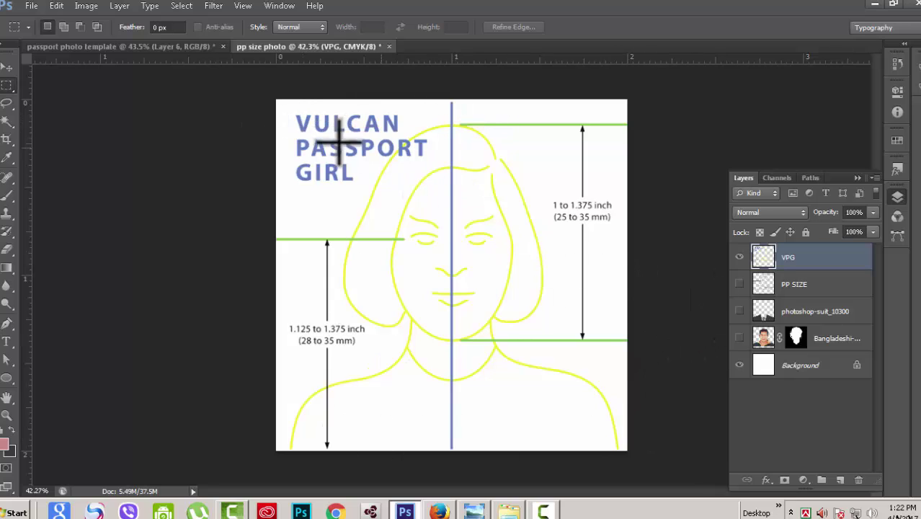
left_click(740, 257)
left_click(740, 257)
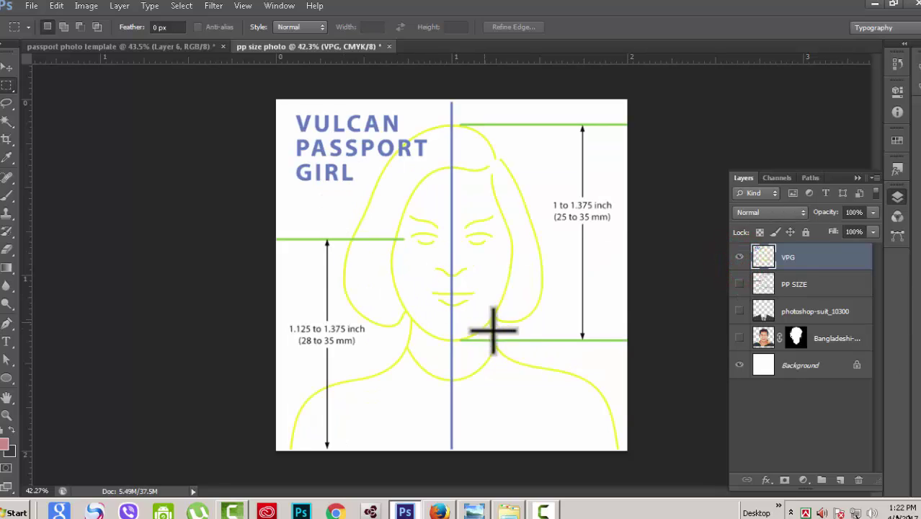
Step: Group the photoshop-suit_10300 layer with the masked portrait layer beneath it
left_click(853, 311)
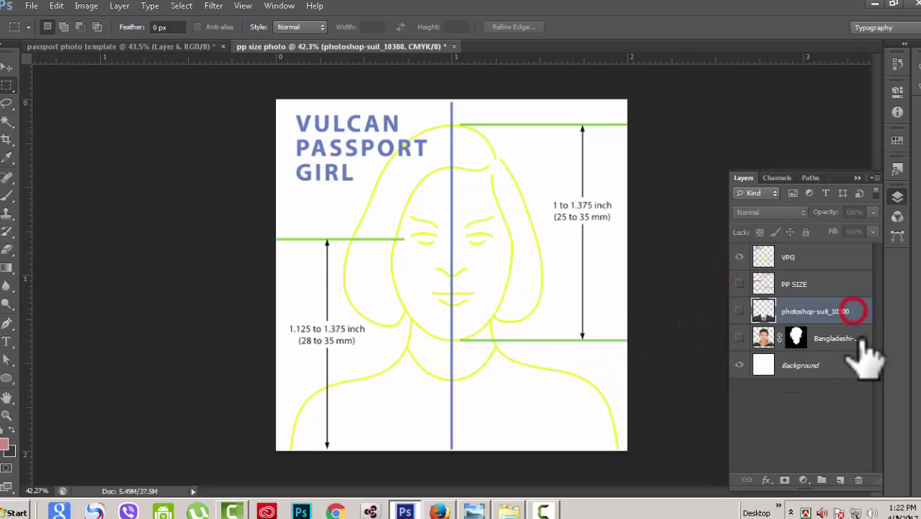
left_click(861, 339, "shift")
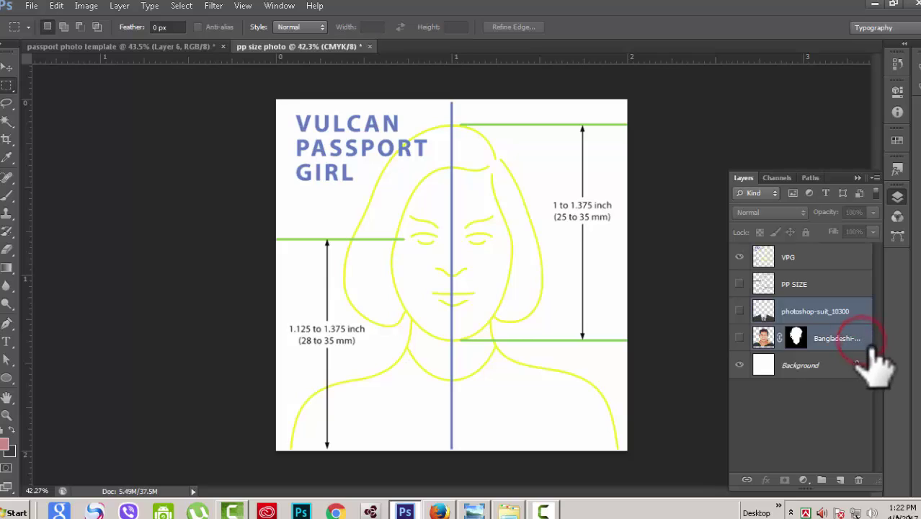
key("ctrl+g")
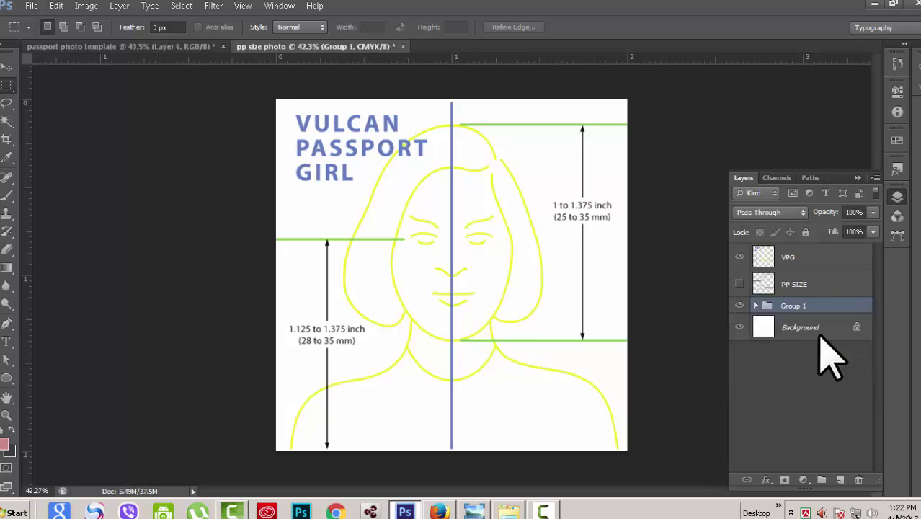
Step: Compare the VPG guide with the PP SIZE guide and examine VPG's head-height and eye-height dimensions
left_click(838, 286)
left_click(821, 252)
left_click(740, 258)
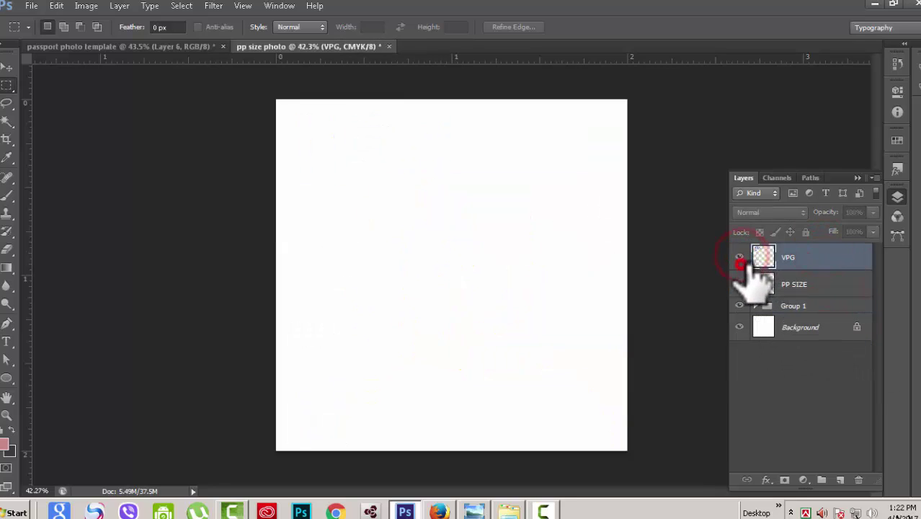
left_click(740, 258)
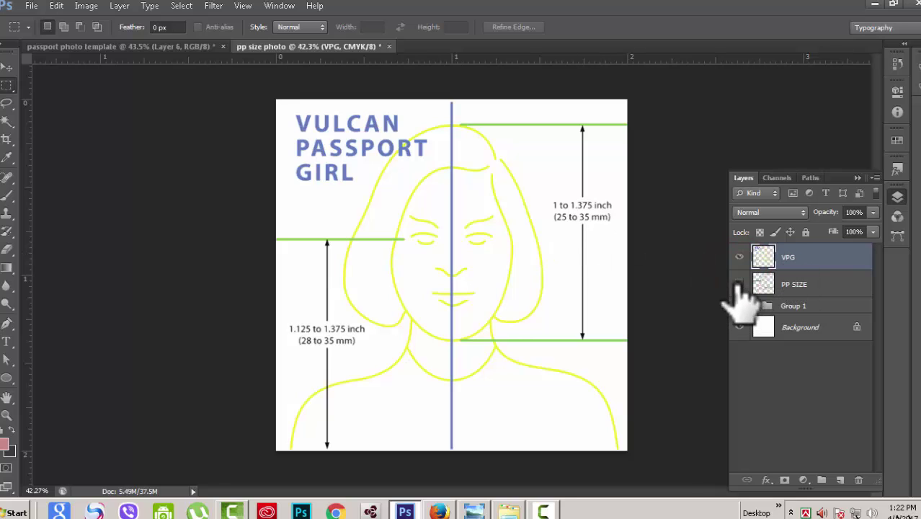
left_click(739, 283)
left_click(738, 256)
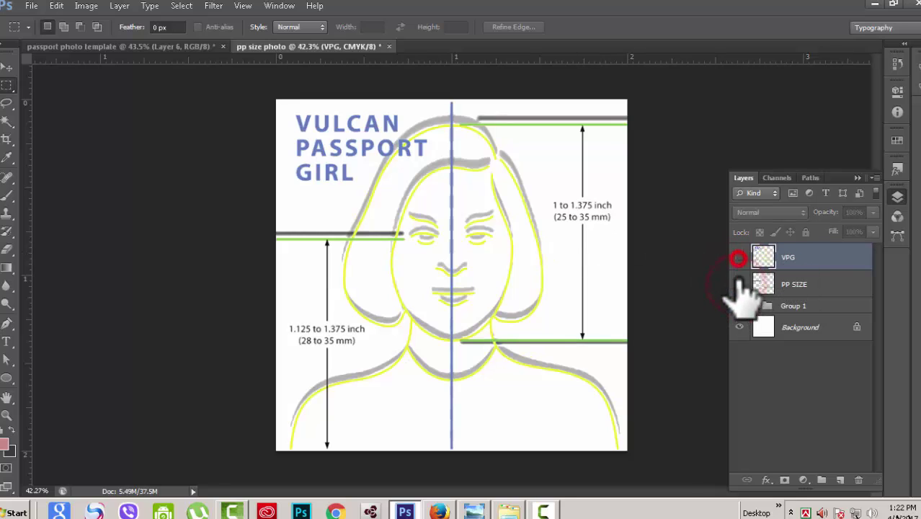
left_click(824, 284)
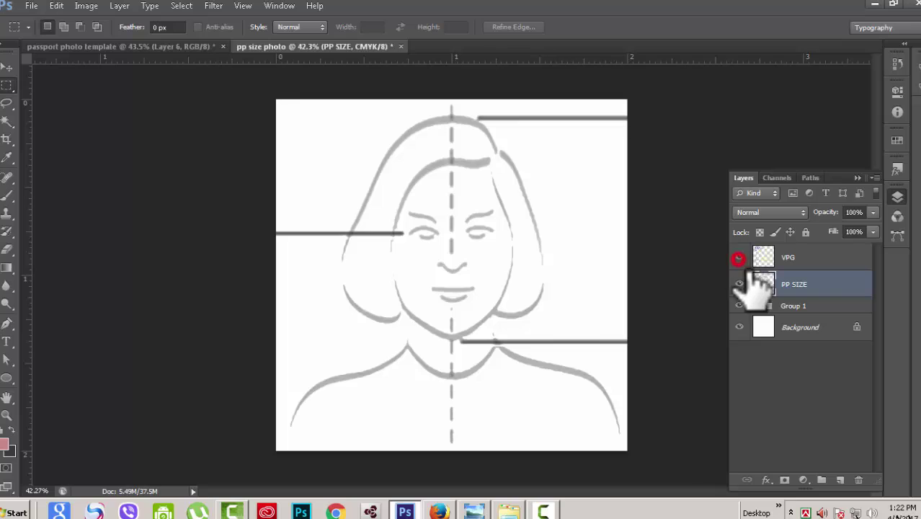
left_click(738, 258)
left_click(739, 284)
left_click(822, 257)
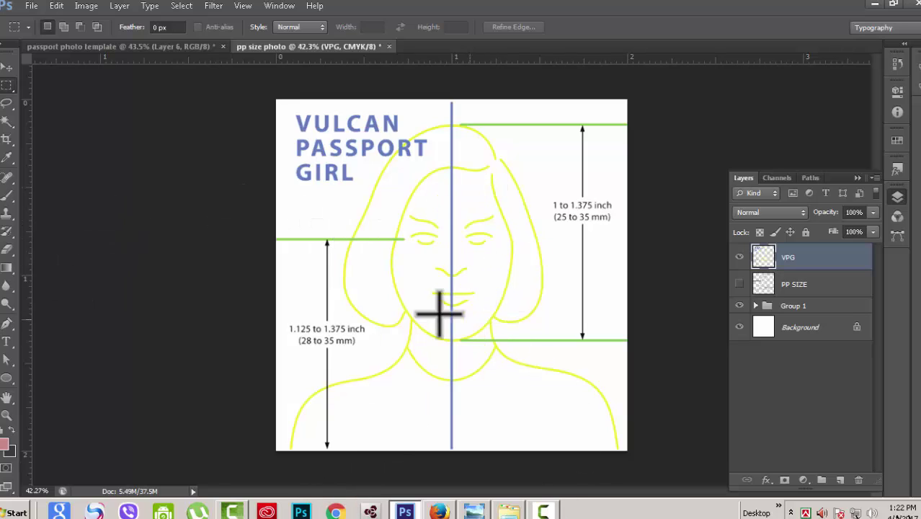
scroll(392, 316, "up", 2)
scroll(393, 317, "down", 2)
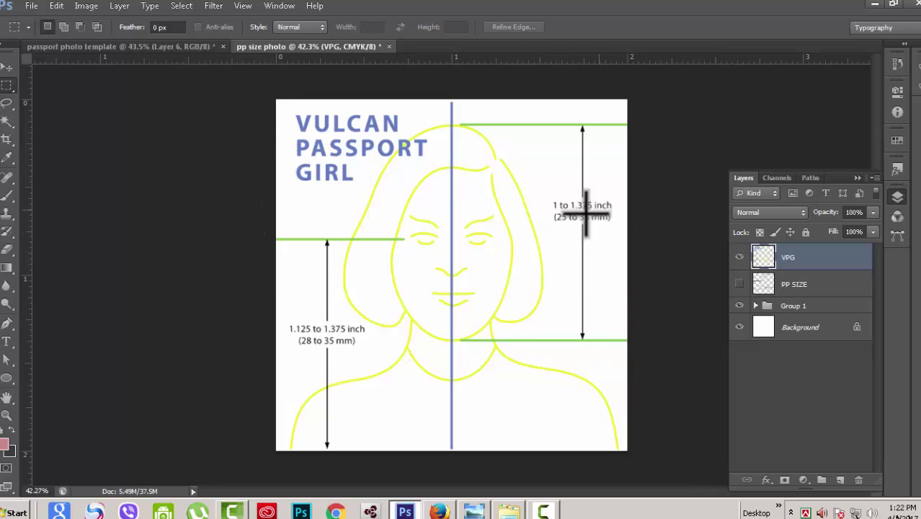
scroll(450, 255, "up", 2)
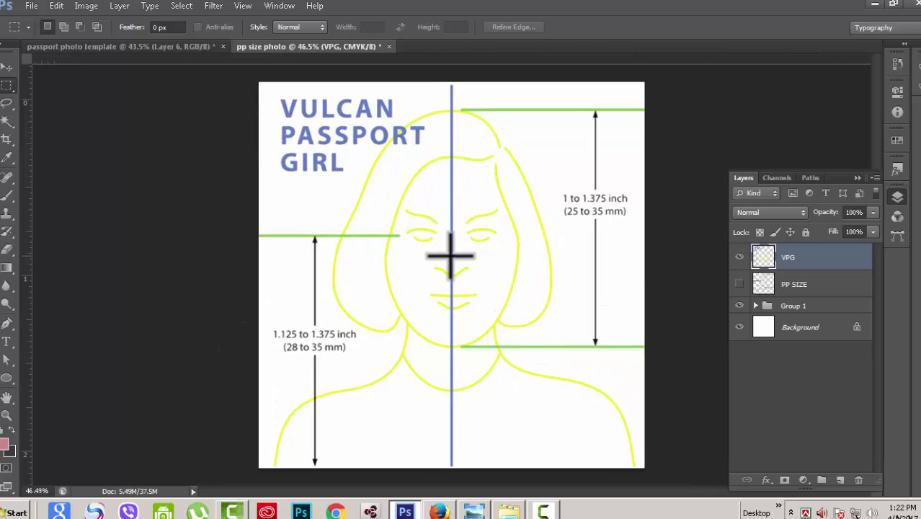
scroll(451, 256, "down", 3)
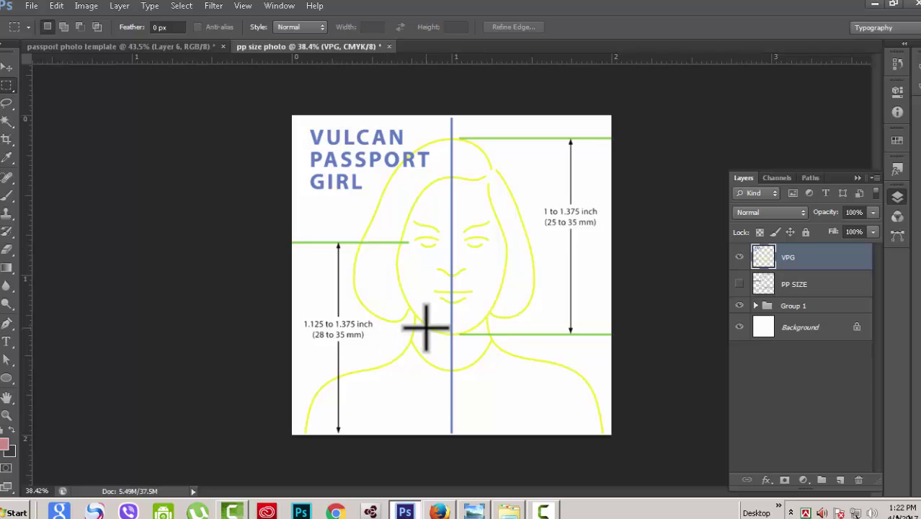
scroll(460, 330, "up", 1)
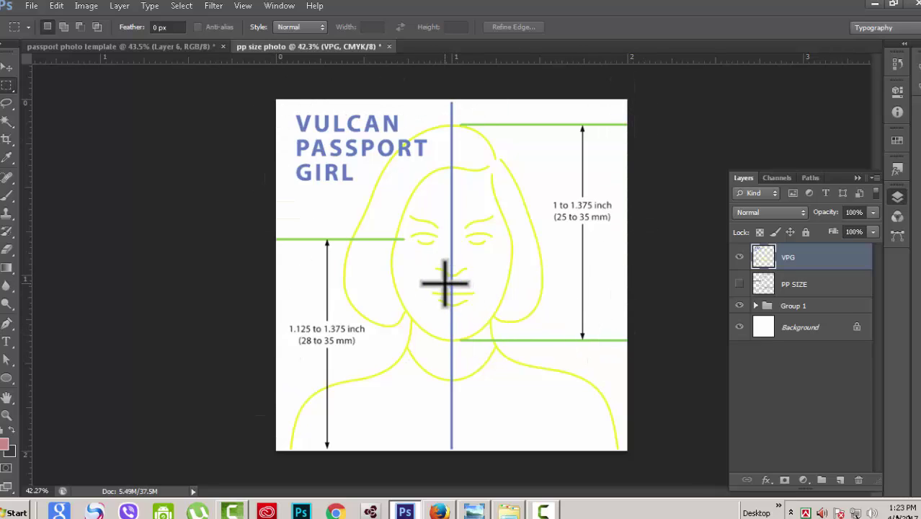
Step: Place the JPEG Bangladeshi-Actor-Mosharraf-Karim-(5) from the Desktop into the pp size photo document at its default size
left_click(32, 5)
left_click(46, 209)
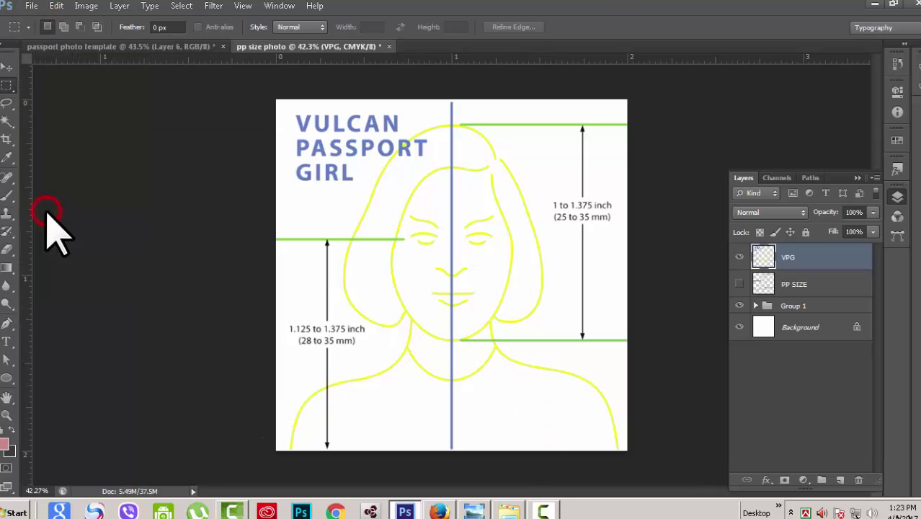
left_click(312, 193)
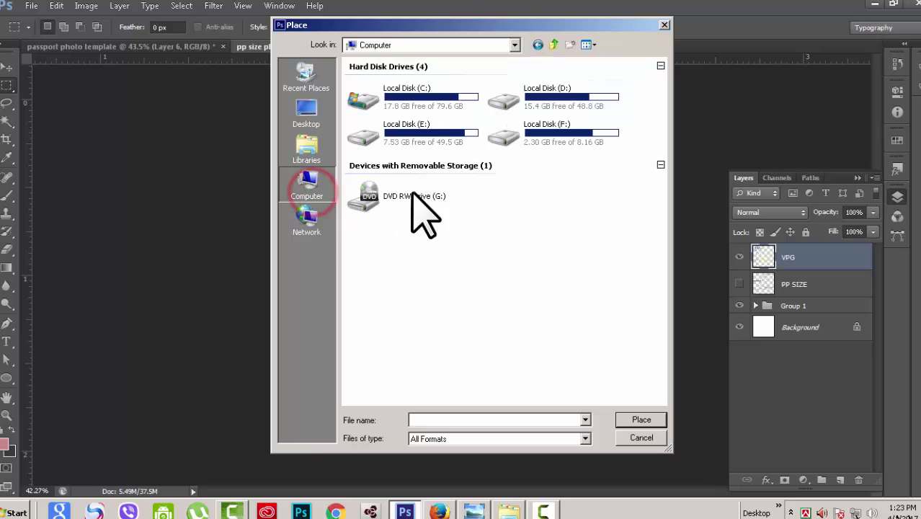
left_click(303, 117)
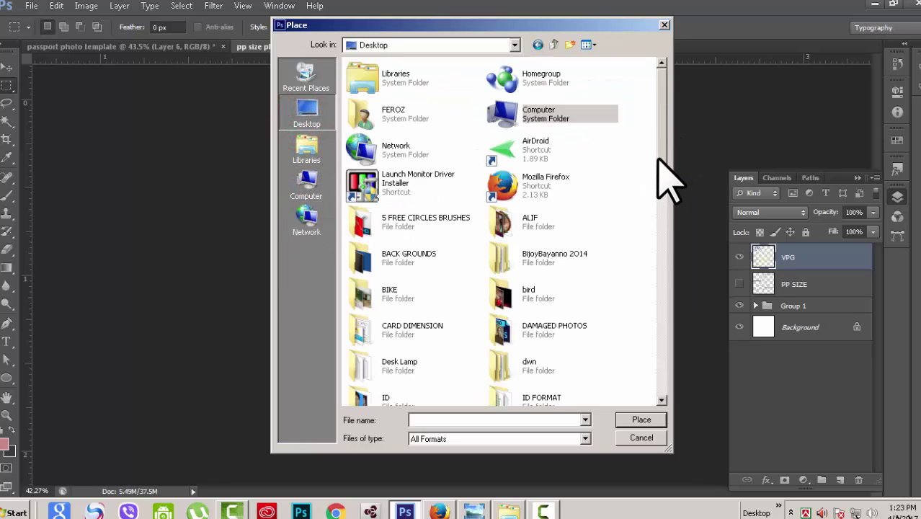
left_click_drag(657, 158, 534, 251)
left_click(502, 240)
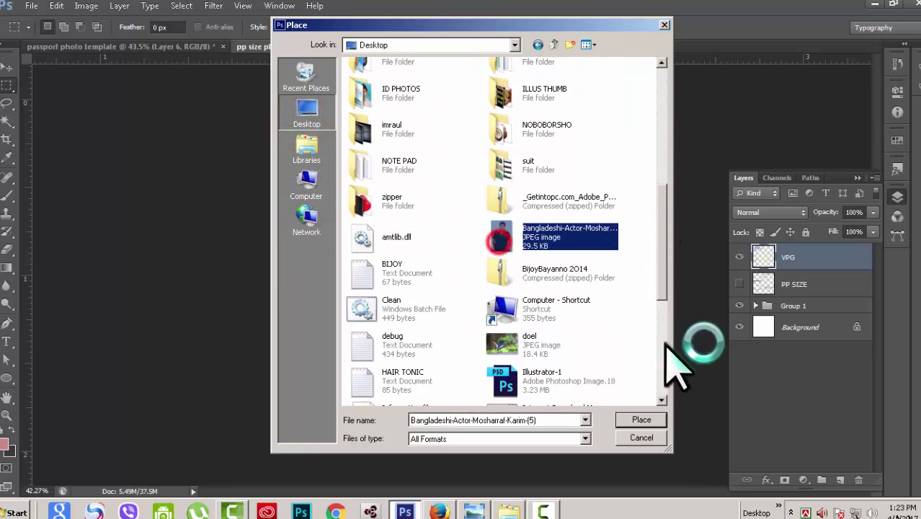
left_click(639, 420)
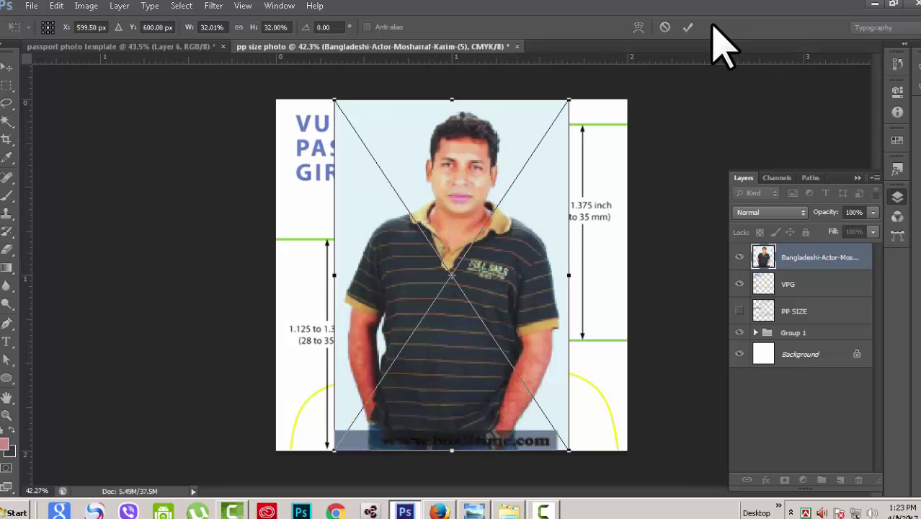
left_click(688, 27)
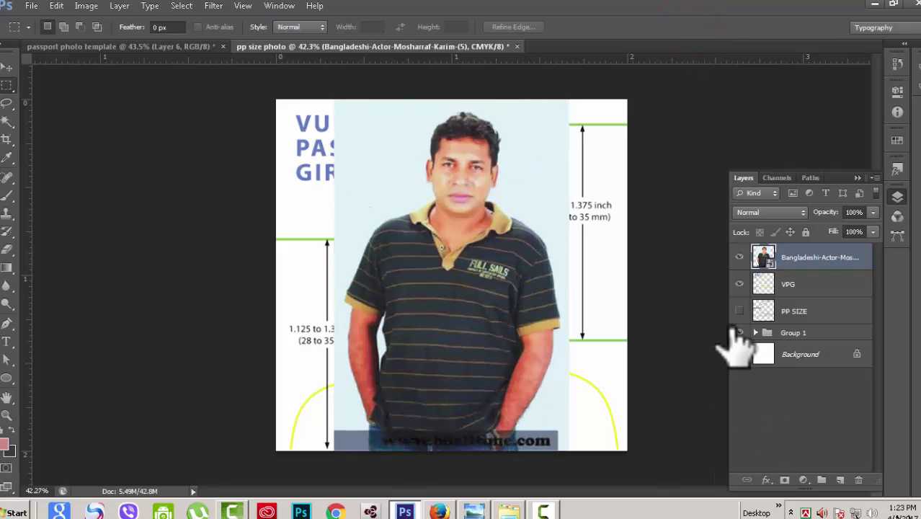
Step: Hide the VPG guide, then try to delete a full-width rectangular selection covering the portrait from just below the collar to the canvas bottom
left_click(739, 284)
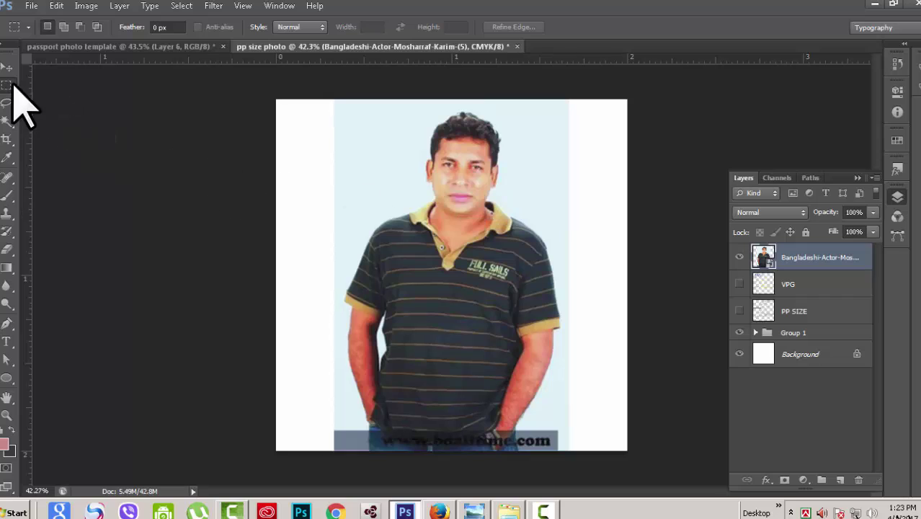
left_click(7, 122)
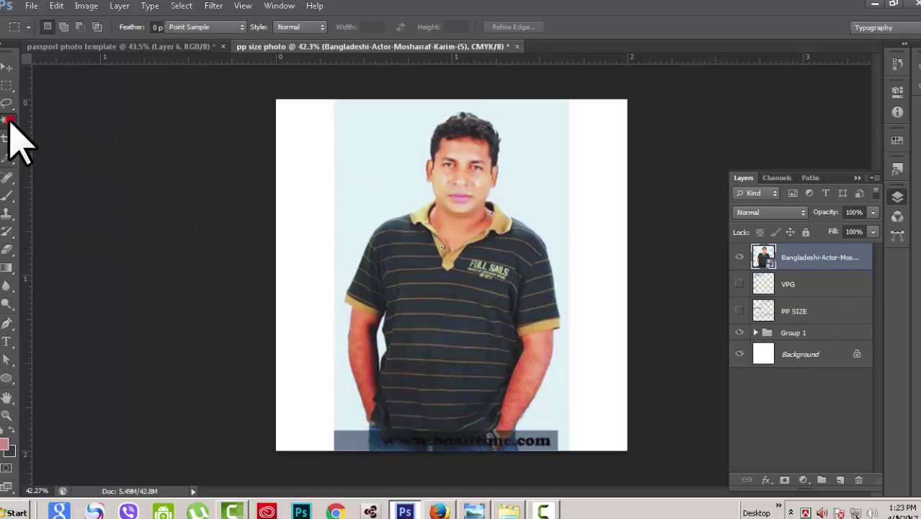
left_click(7, 83)
left_click(33, 82)
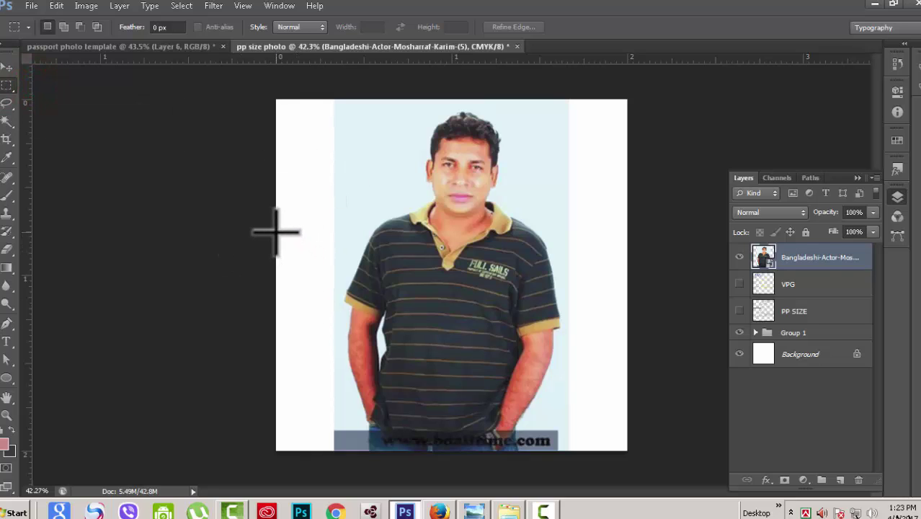
left_click_drag(276, 232, 633, 478)
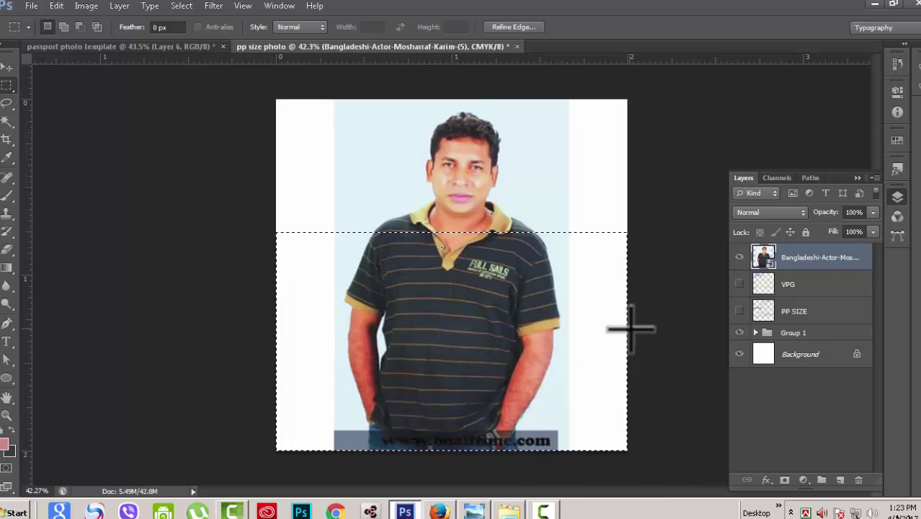
key("Delete")
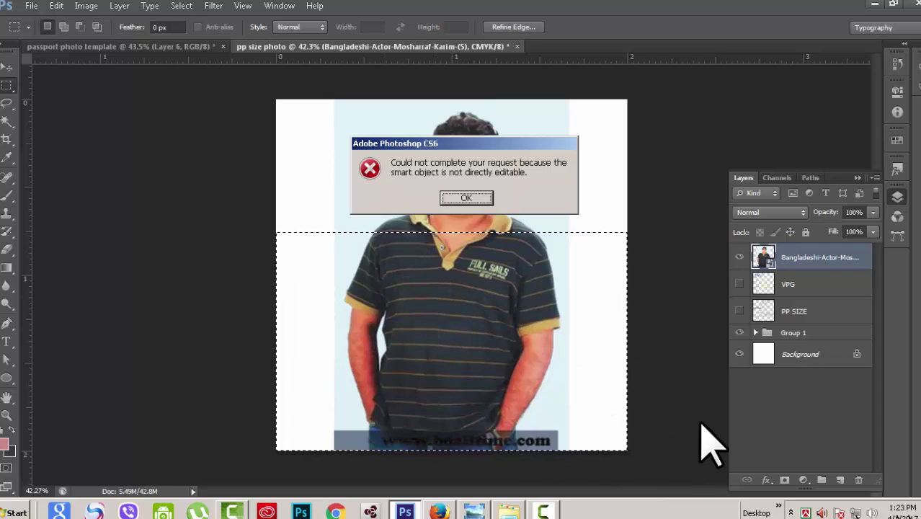
left_click(465, 198)
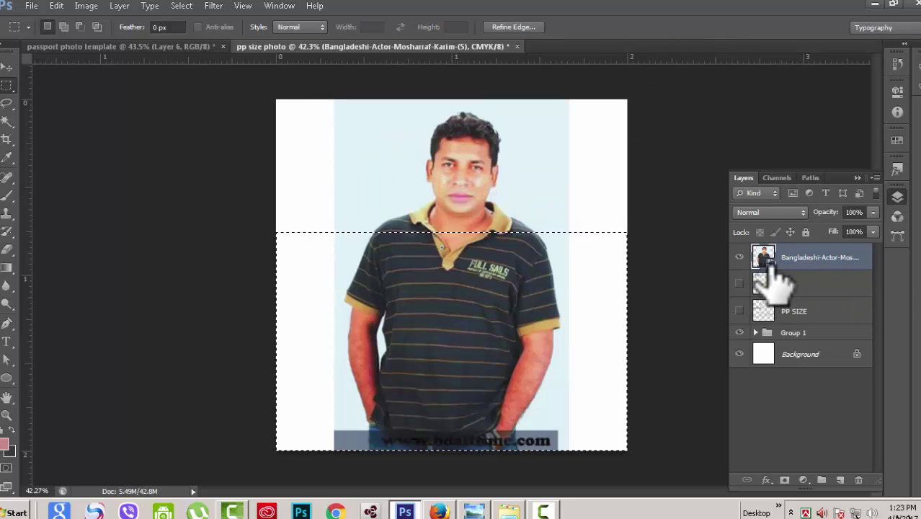
Step: Rasterize the placed portrait layer and delete the selected body area below the shoulders
left_click(120, 6)
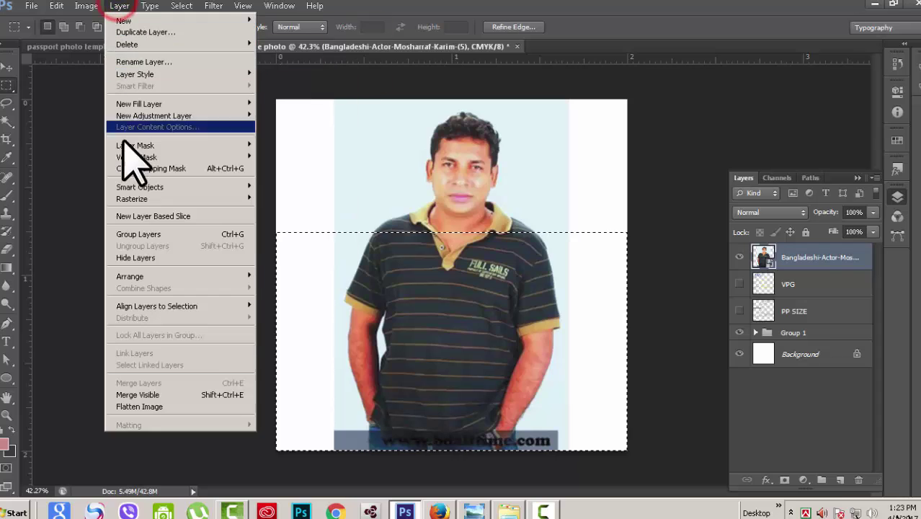
mouse_move(126, 198)
left_click(286, 245)
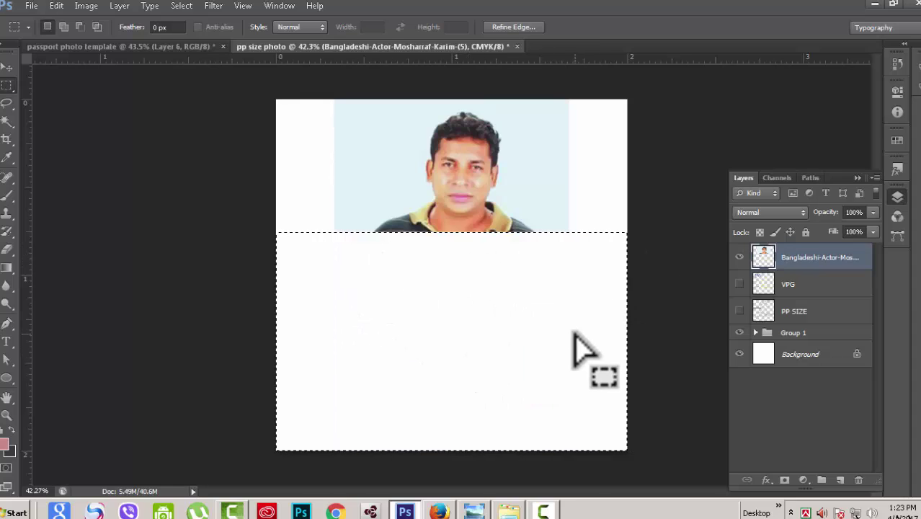
Step: Try deleting the pale blue background around the head with a Magic Wand selection at tolerance 32, then undo the deletion and deselect
left_click(7, 121)
scroll(538, 151, "up", 1)
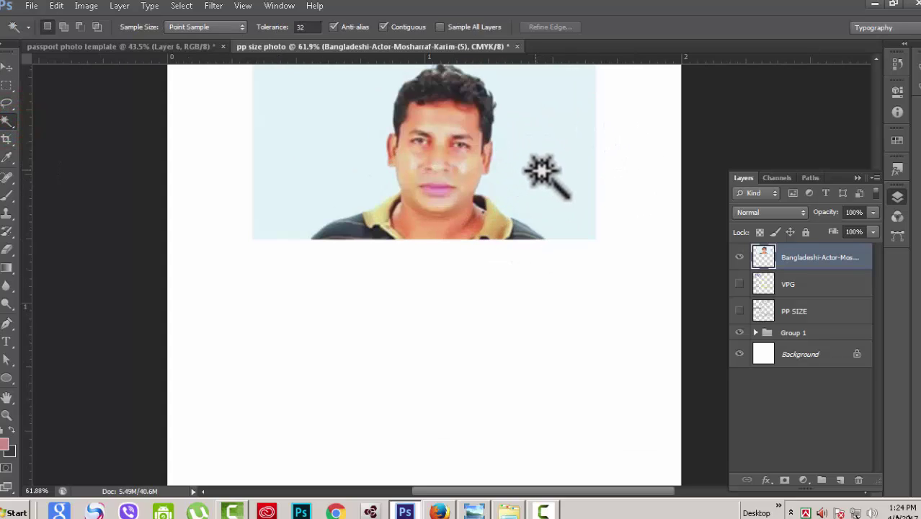
scroll(548, 170, "down", 2)
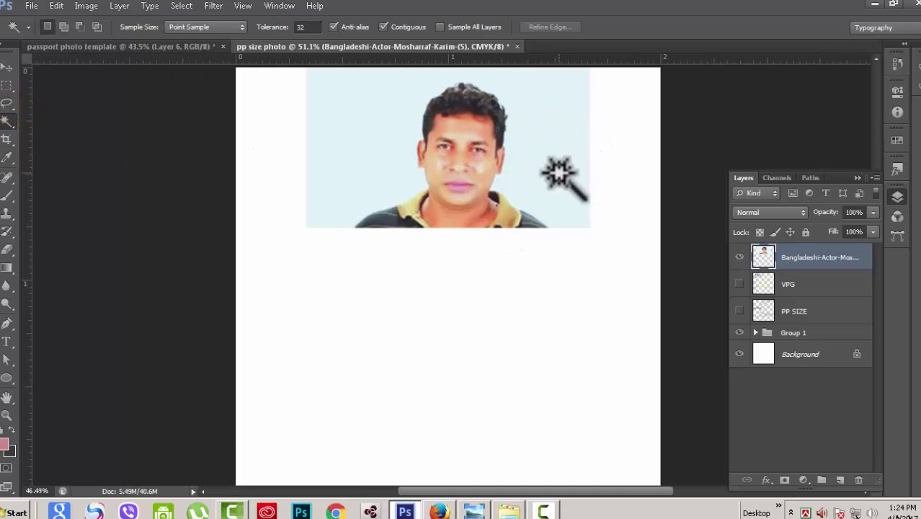
scroll(558, 172, "down", 1)
left_click(549, 144)
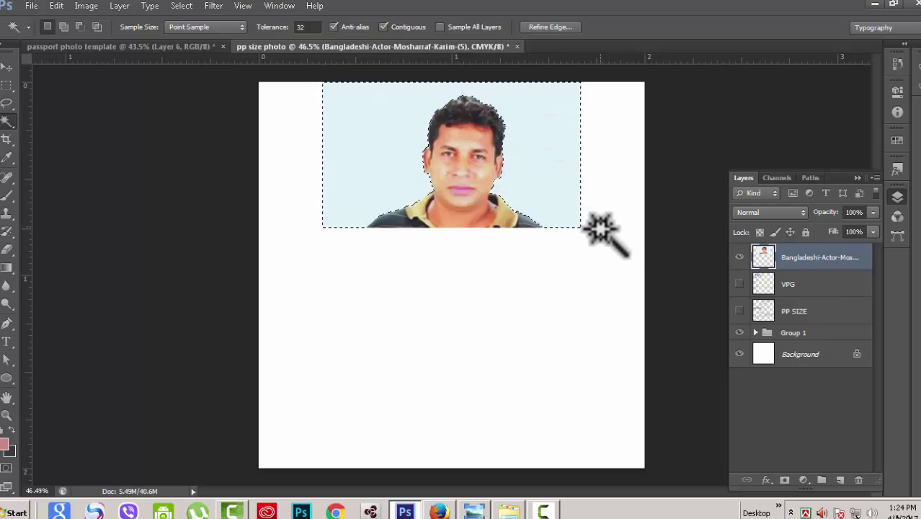
key("Delete")
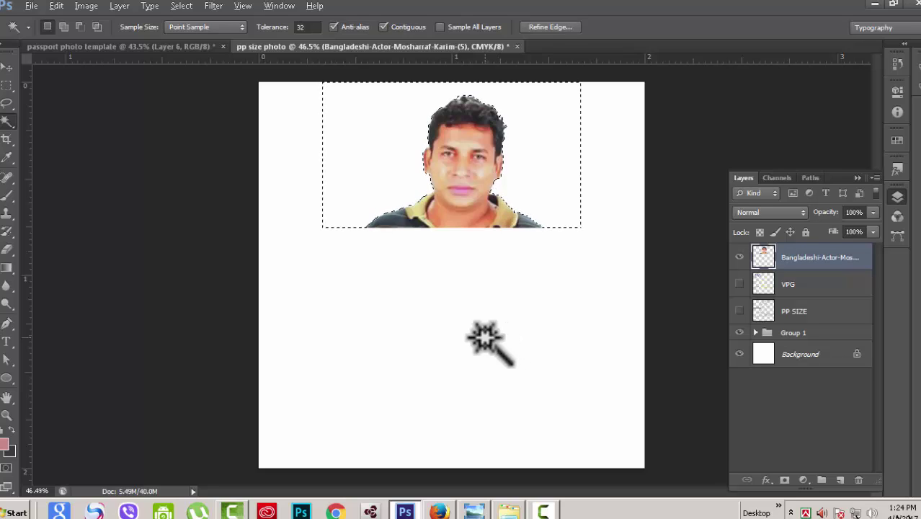
key("ctrl+z")
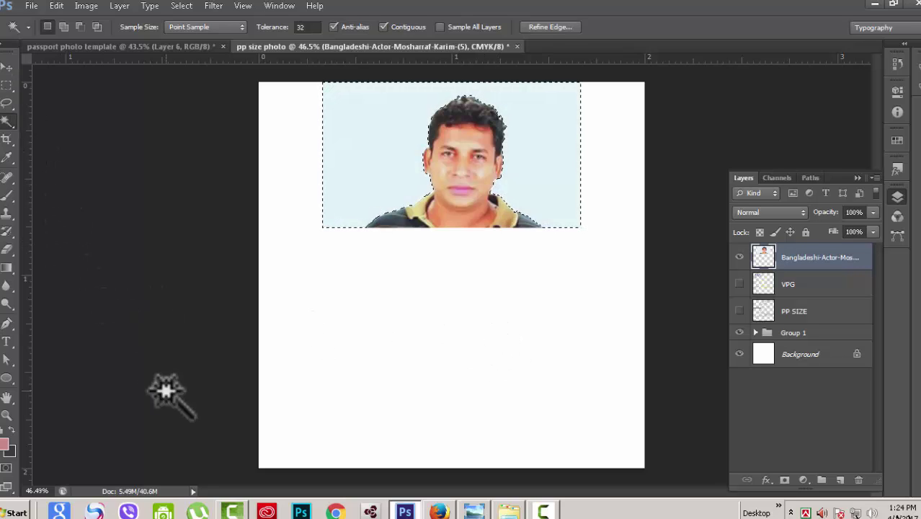
key("ctrl+d")
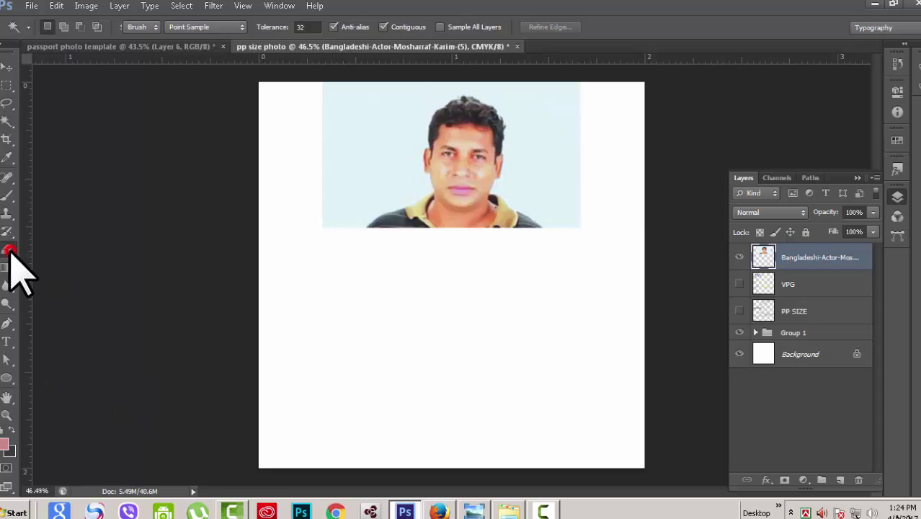
Step: Erase the pale blue background around the head with the Magic Eraser at tolerance 32
left_click(9, 251)
left_click(68, 274)
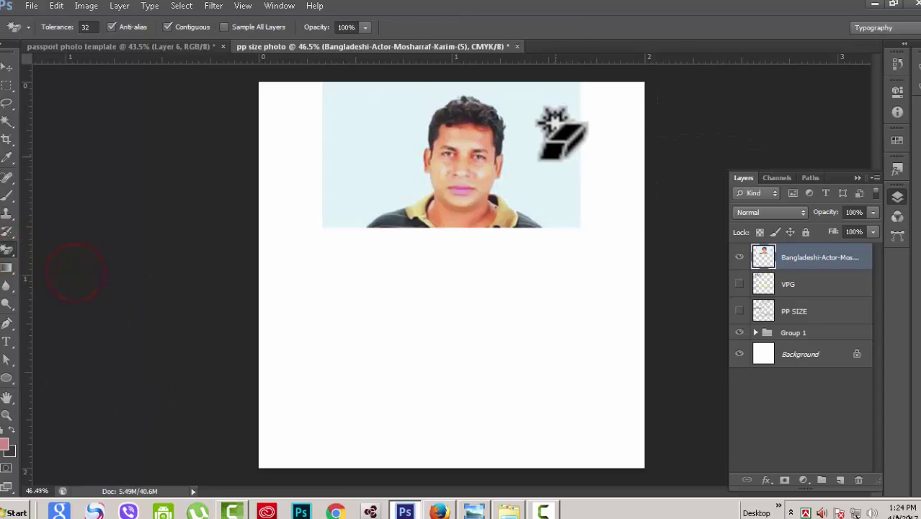
left_click(551, 153)
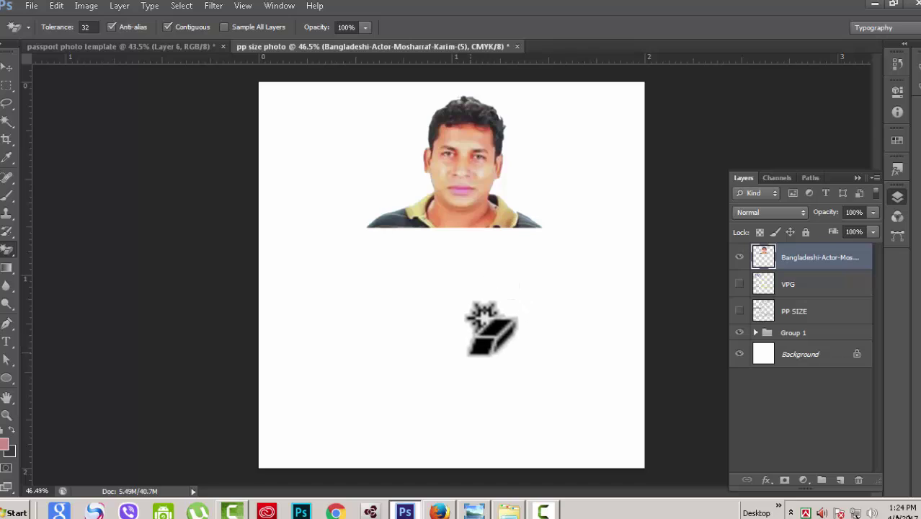
Step: Show the VPG guide and move its layer above the portrait layer
left_click(739, 284)
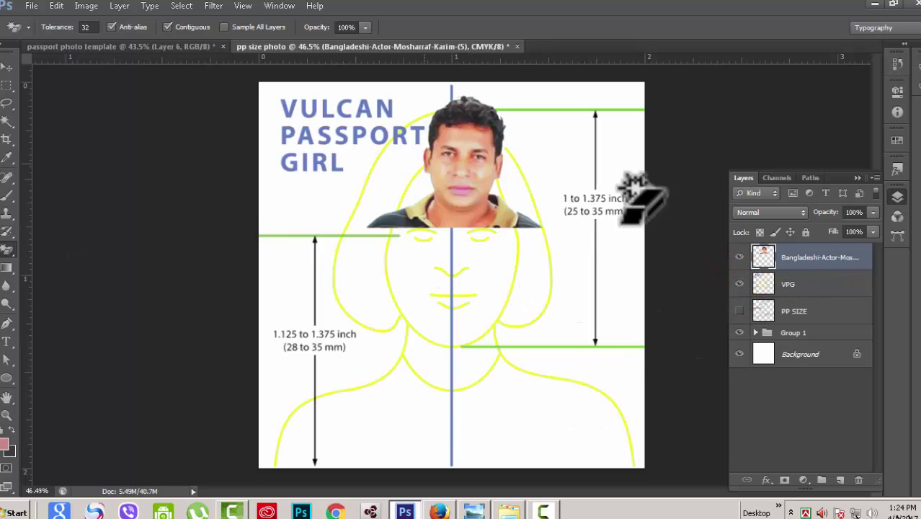
left_click(824, 286)
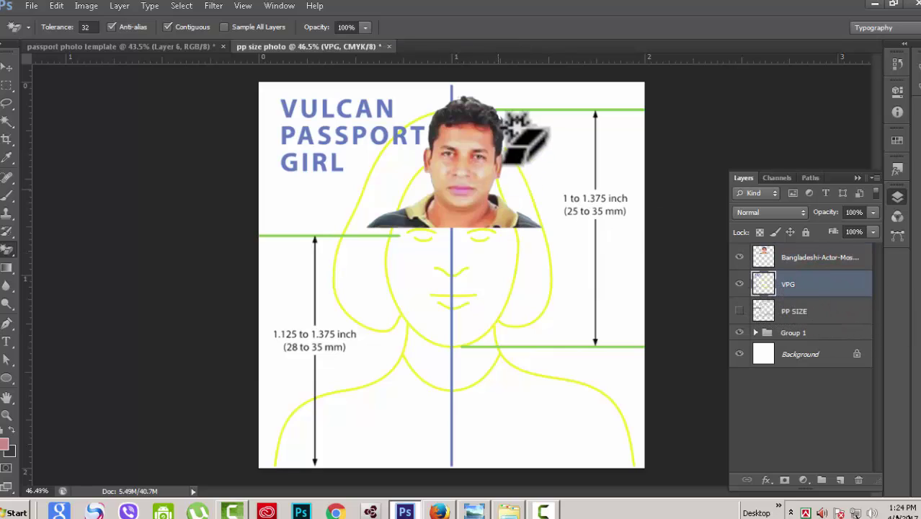
left_click(7, 66)
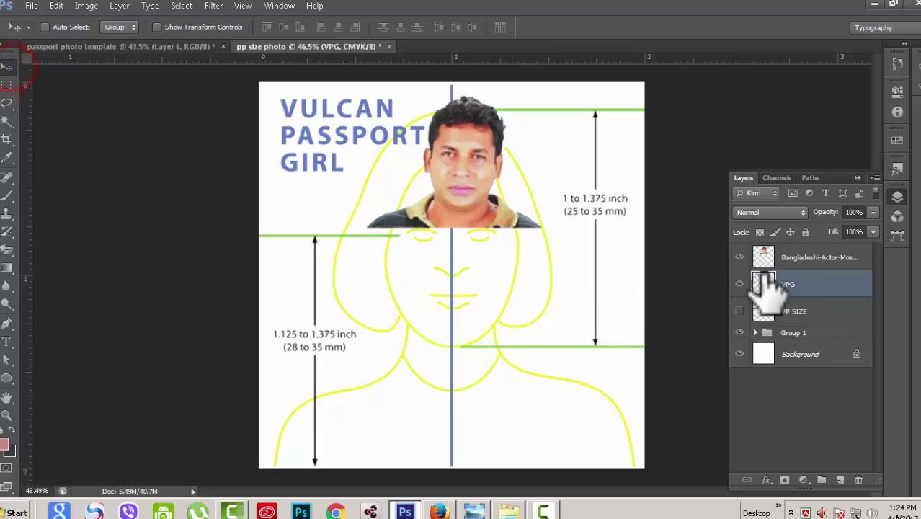
left_click_drag(844, 294, 829, 247)
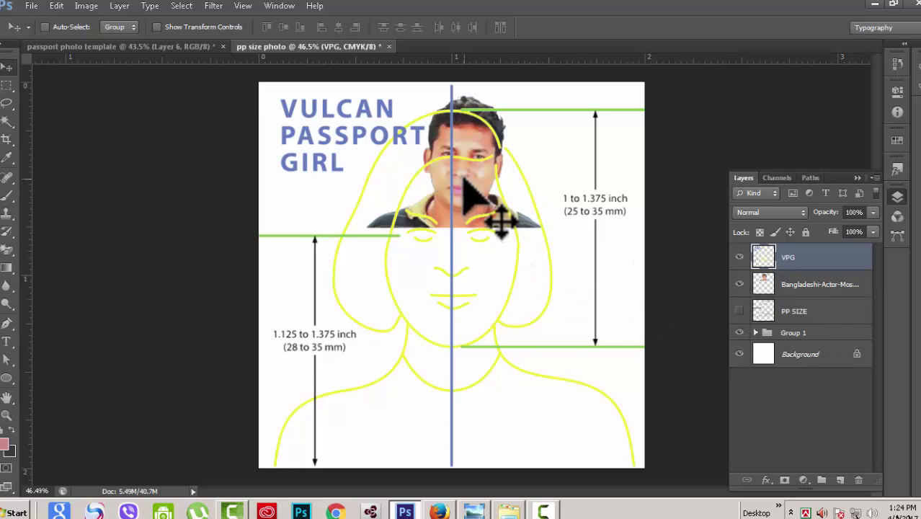
Step: Move the portrait layer down so the face centers on VPG's vertical line and the chin meets the lower green line
left_click(827, 288)
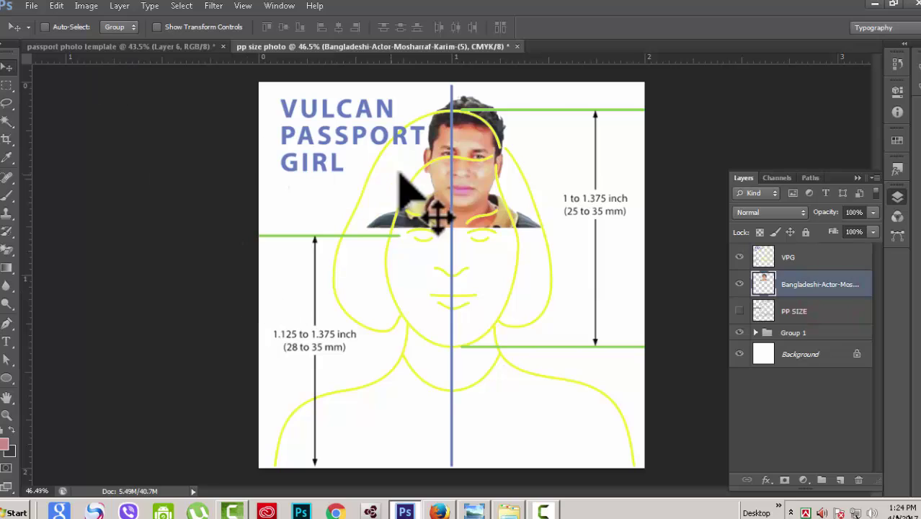
left_click_drag(444, 181, 439, 326)
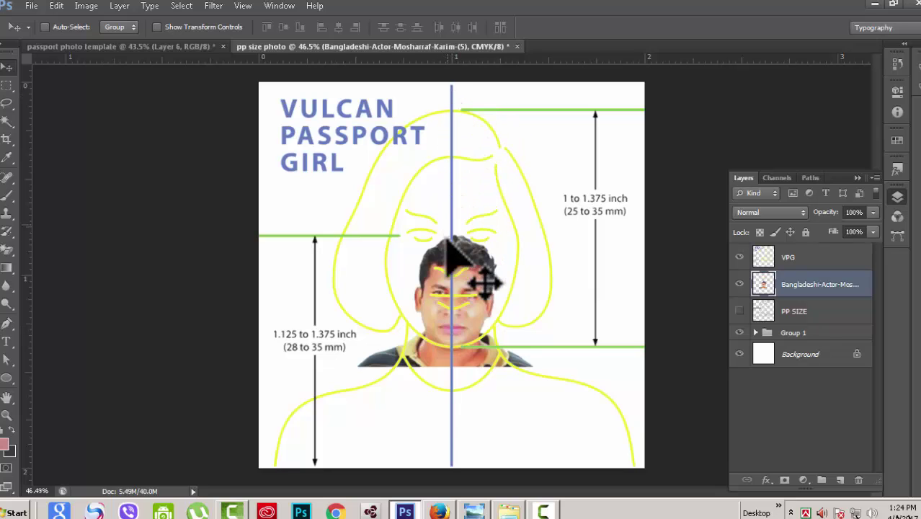
scroll(465, 321, "up", 2)
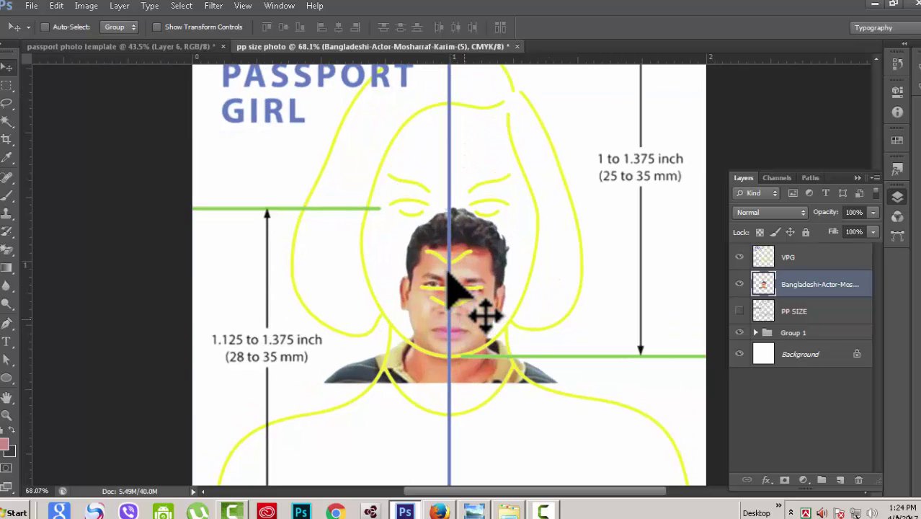
scroll(450, 268, "up", 1)
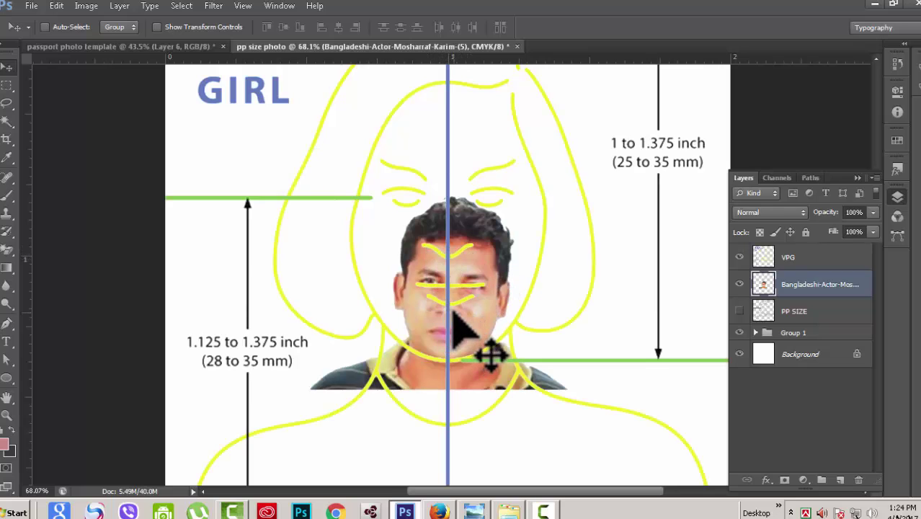
left_click_drag(454, 315, 443, 320)
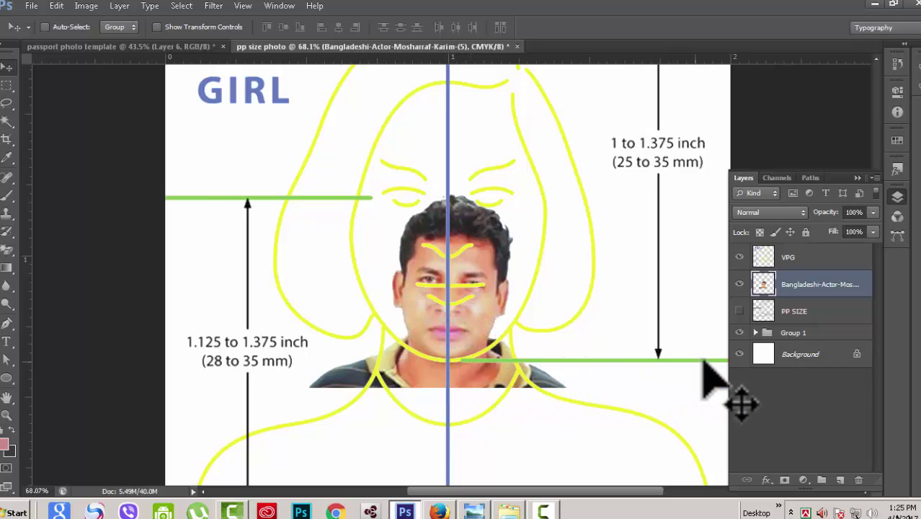
left_click(456, 351)
left_click_drag(455, 353, 458, 352)
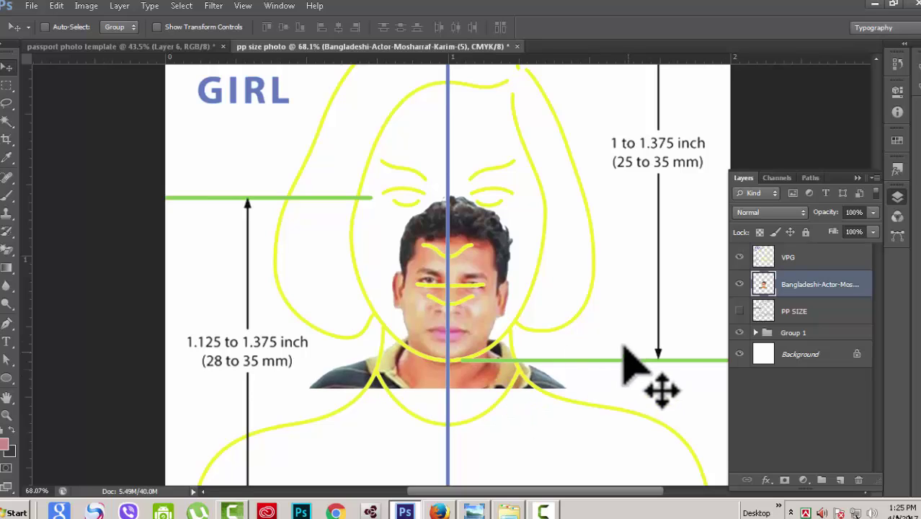
Step: Rotate the portrait by -1.85° with Free Transform and shift it slightly left so the face straightens on VPG's vertical line
key("ctrl+t")
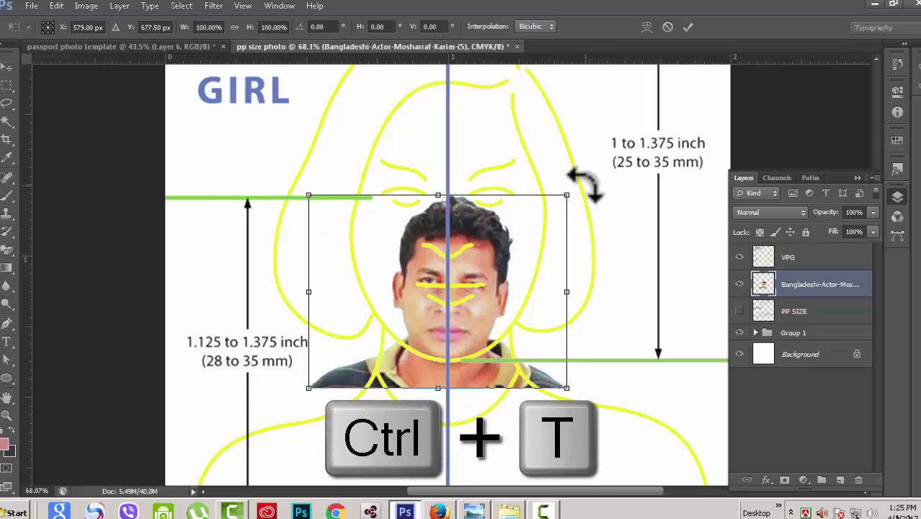
left_click_drag(583, 186, 575, 173)
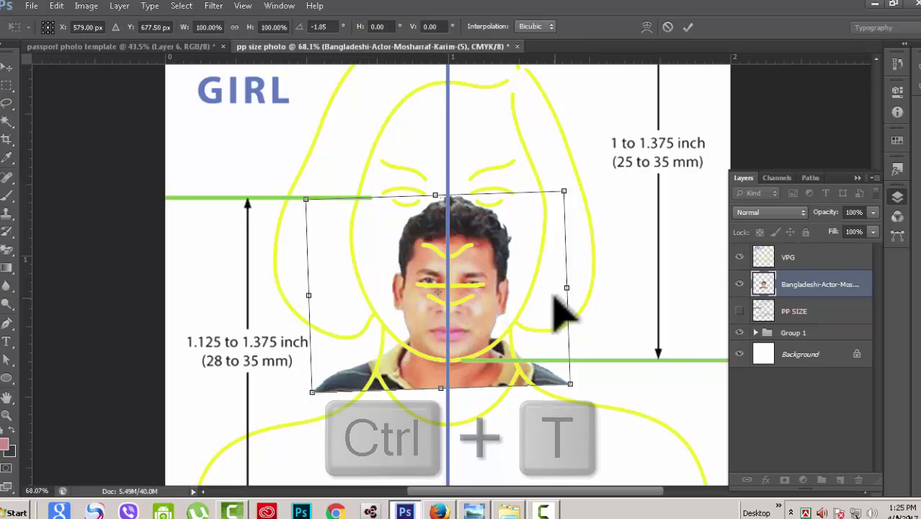
left_click_drag(554, 296, 554, 296)
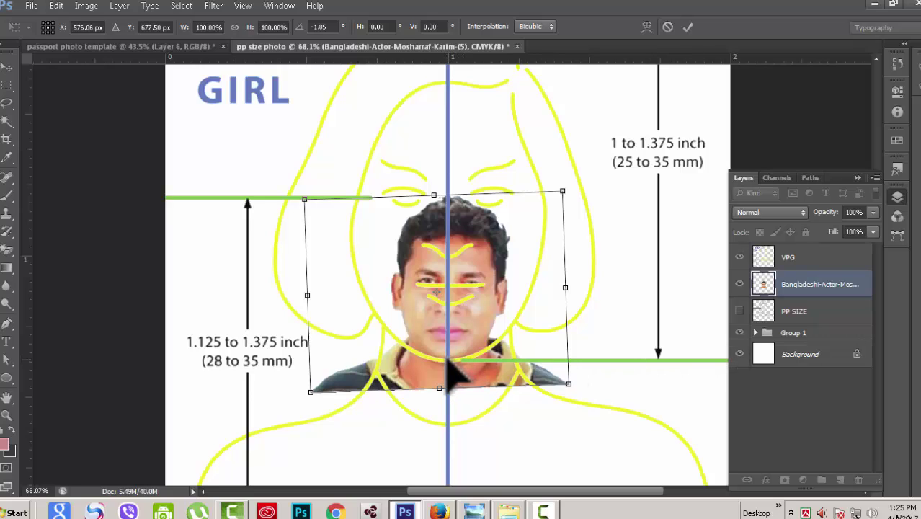
Step: Move the transform reference point to the chin, where VPG's vertical line meets the lower green line
scroll(436, 392, "down", 3)
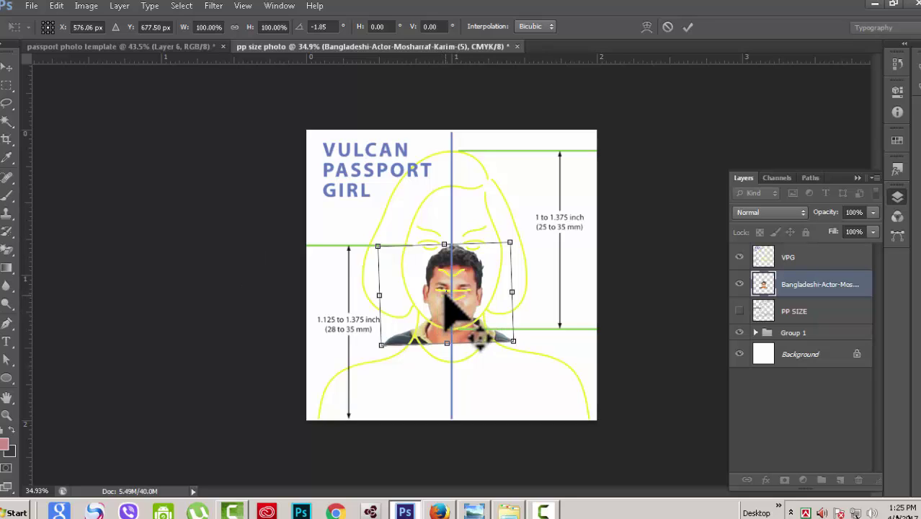
left_click_drag(448, 293, 452, 304)
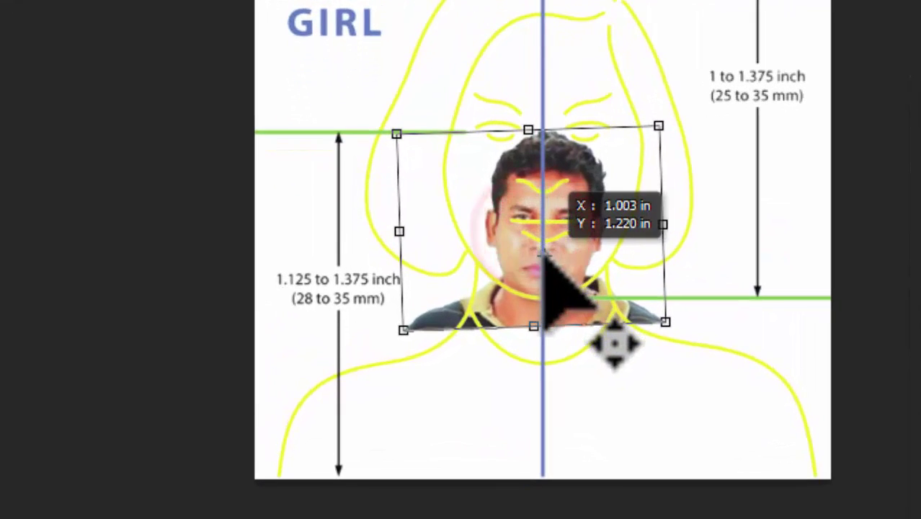
left_click_drag(542, 250, 540, 298)
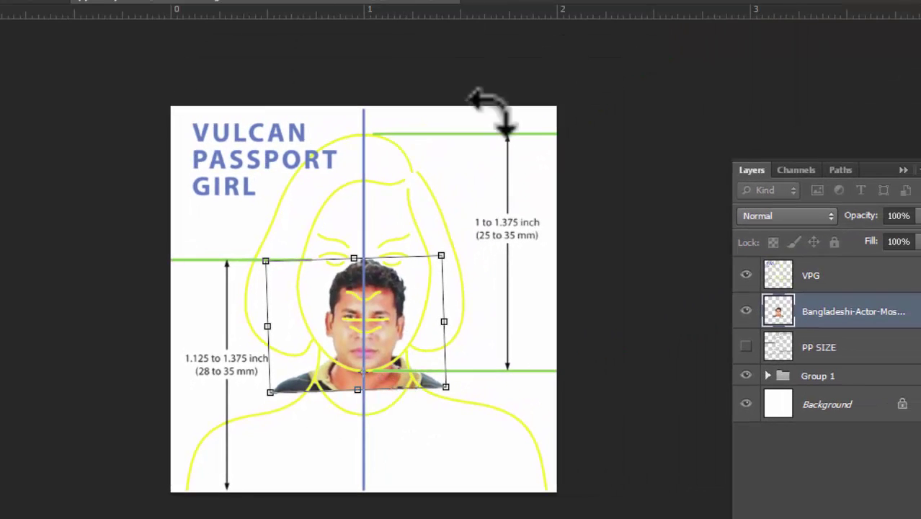
Step: Enlarge the portrait proportionally around the chin so the eyes reach VPG's eye line, stretch its lower edge down slightly, and apply the transform
key("shift+alt")
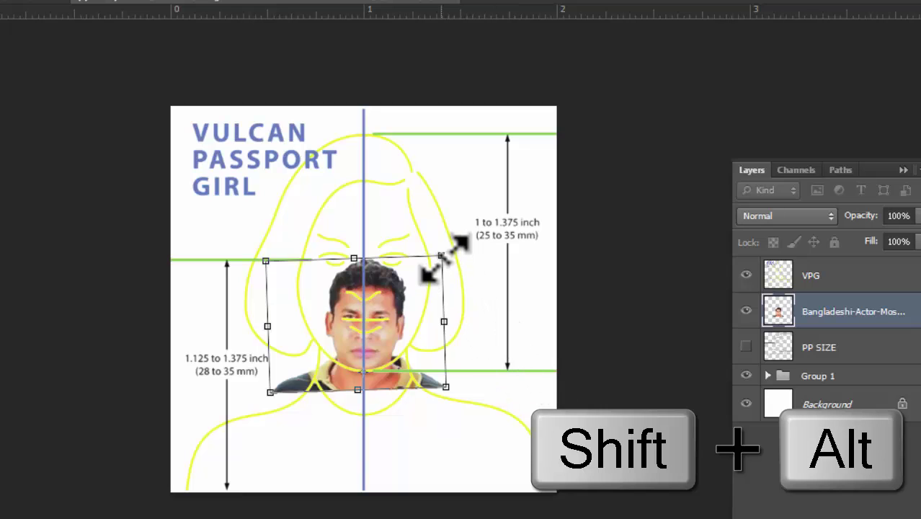
left_click_drag(441, 256, 516, 145)
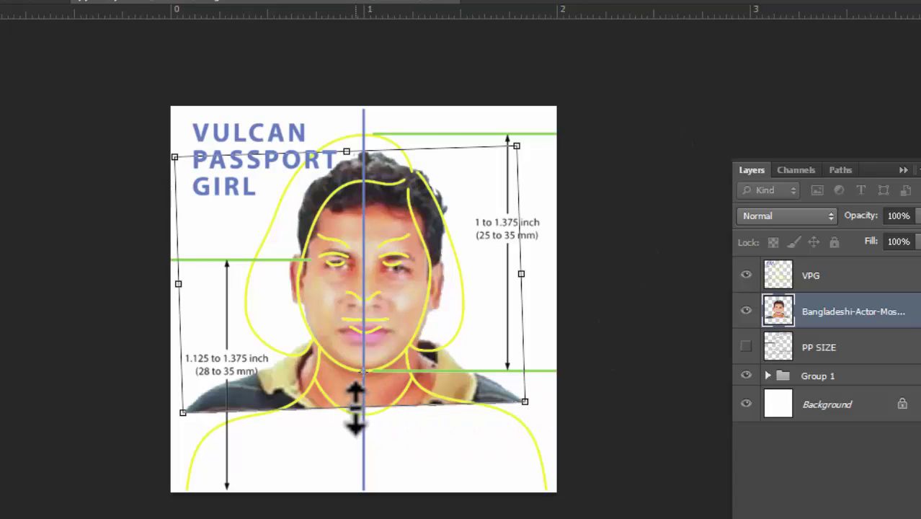
left_click_drag(354, 408, 353, 414)
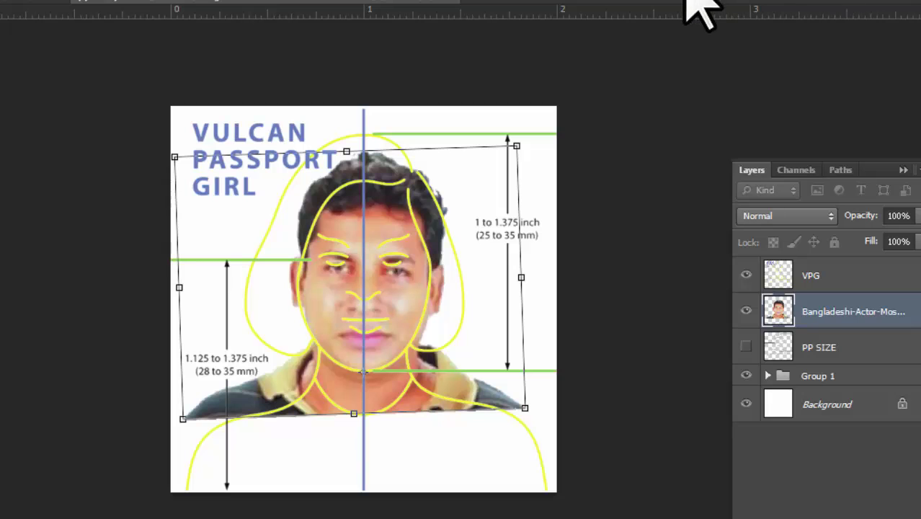
key("Return")
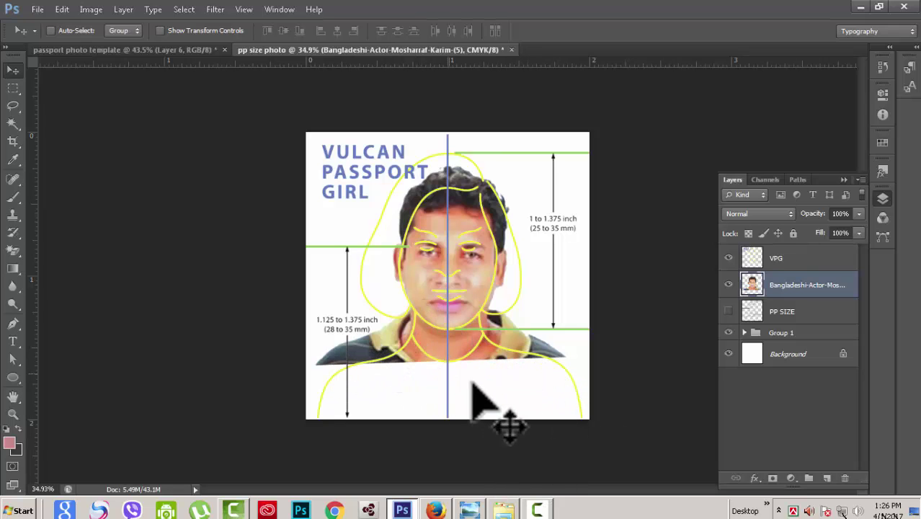
Step: Look at the suit images in the suit folder and the Google coat and tie image results in Firefox, returning to Photoshop
left_click(508, 514)
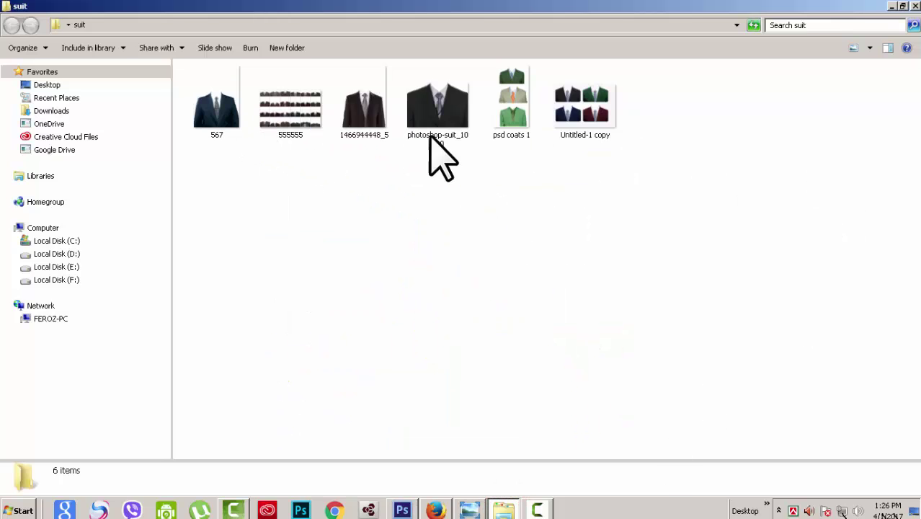
left_click(437, 511)
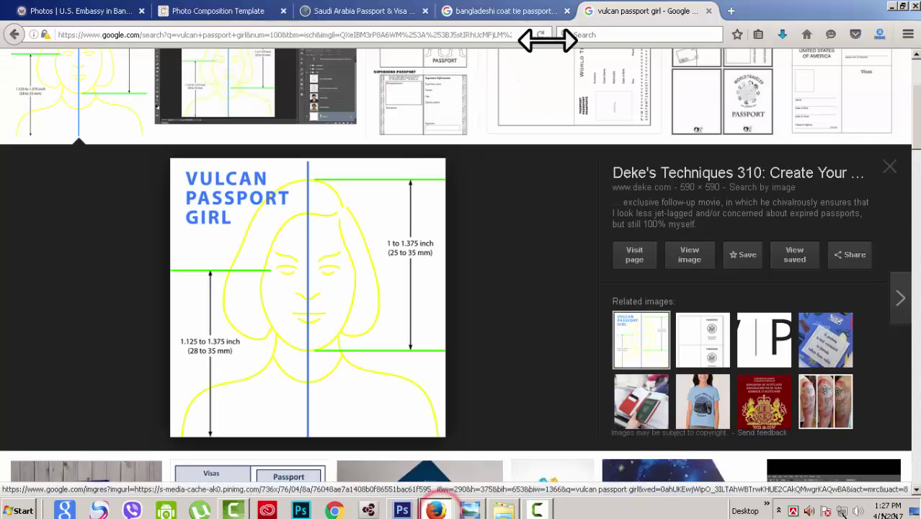
left_click(508, 11)
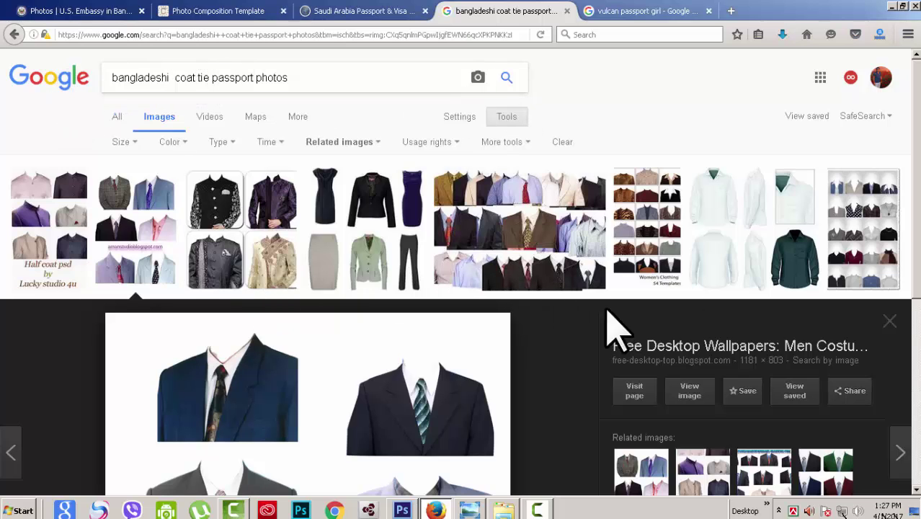
scroll(321, 315, "down", 2)
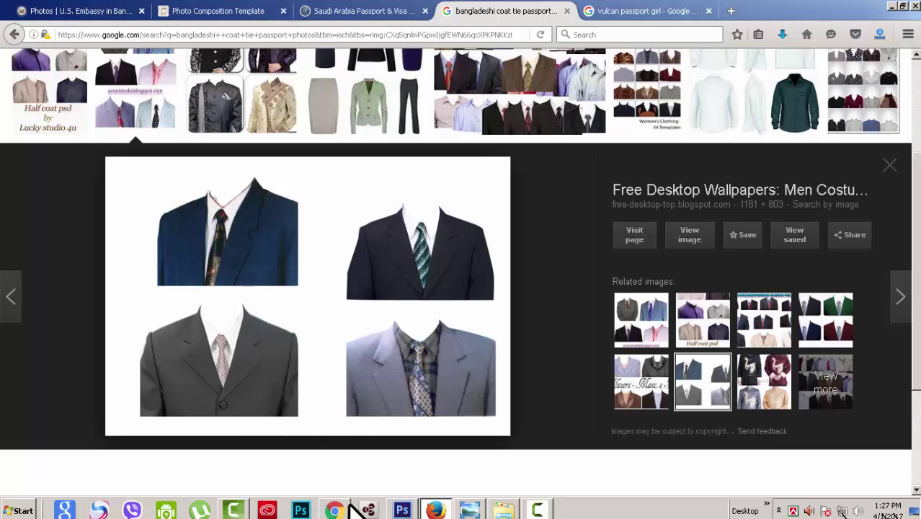
left_click(402, 511)
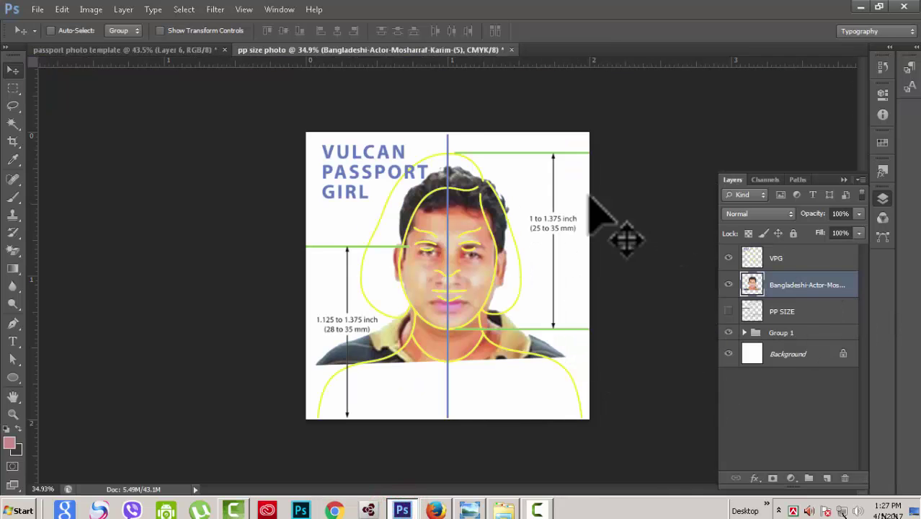
Step: Place the photoshop-suit_10300 image from the desktop's suit folder into the document above the portrait layer
left_click(40, 10)
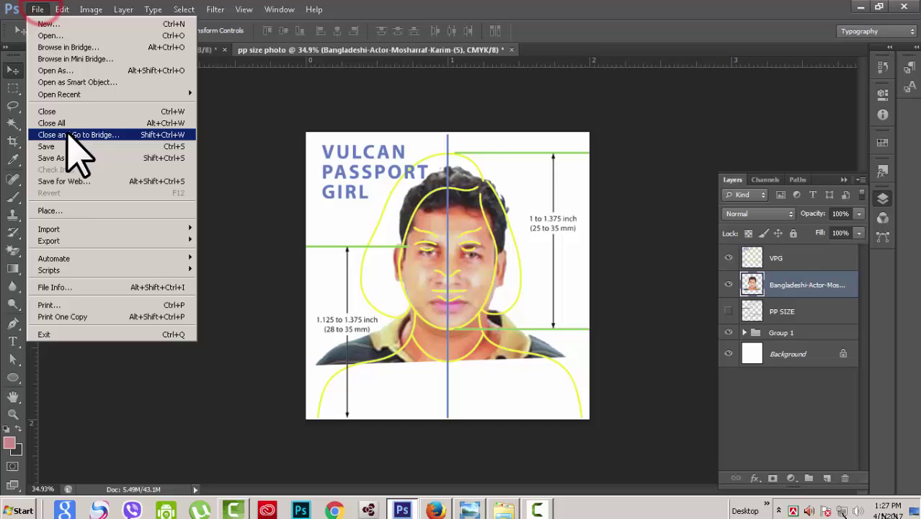
left_click(56, 208)
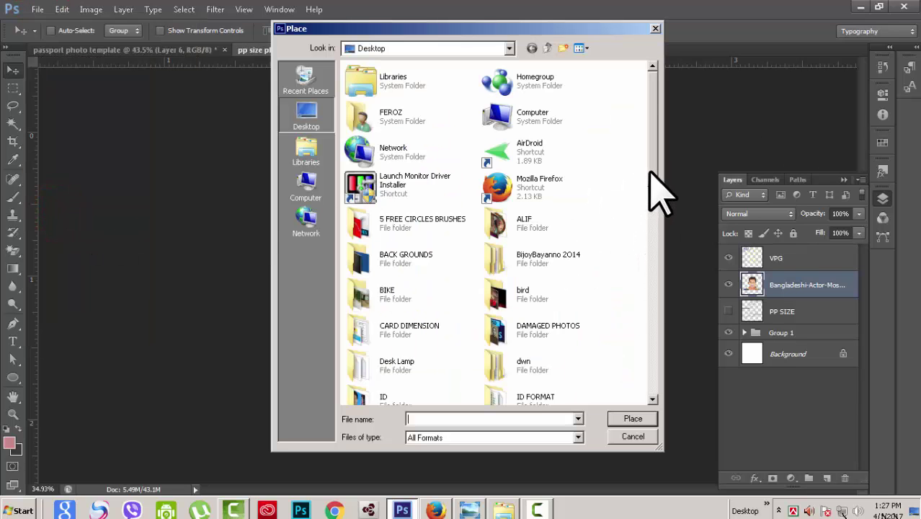
left_click_drag(652, 171, 658, 241)
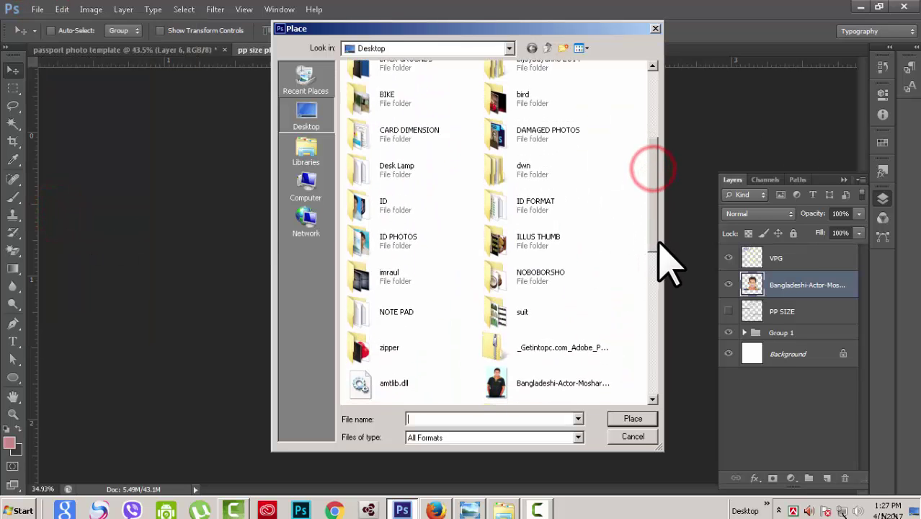
left_click(503, 306)
left_click(634, 419)
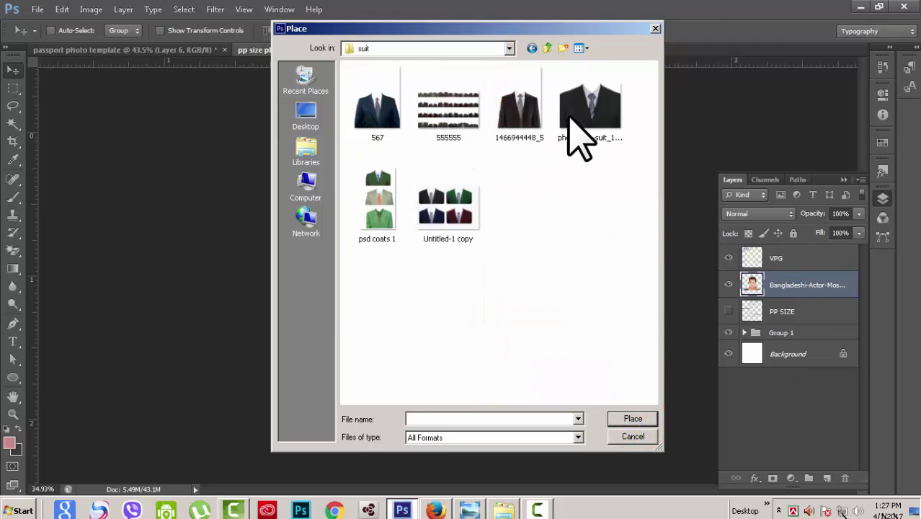
left_click(586, 105)
left_click(632, 419)
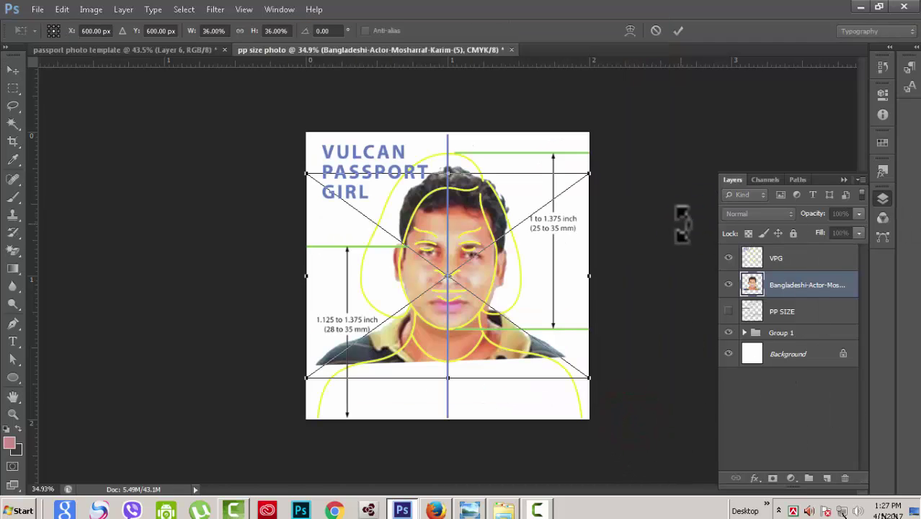
Step: Move the placed suit down over the shoulders to X 597 px, Y 1201 px and apply the placement
left_click_drag(520, 288, 510, 408)
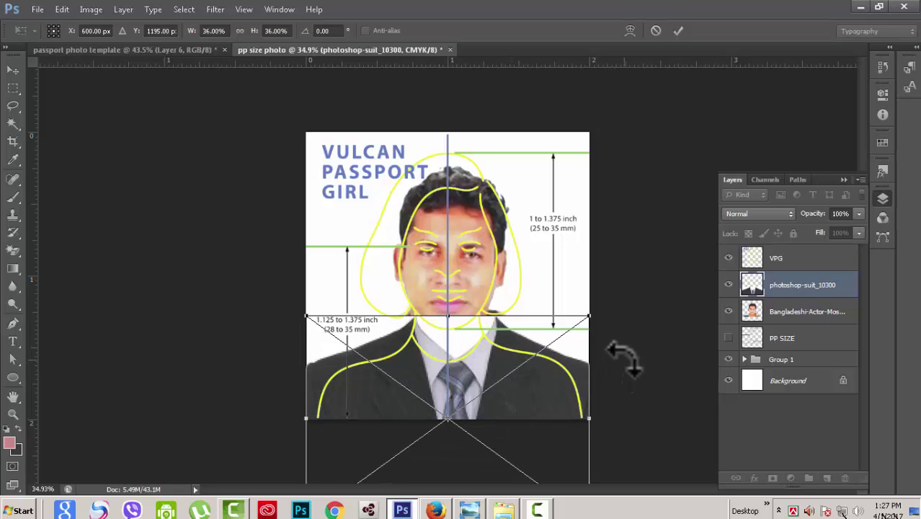
key("Left")
key("Left")
key("Left")
key("Down")
key("Down")
key("Down")
key("Down")
key("Down")
key("Down")
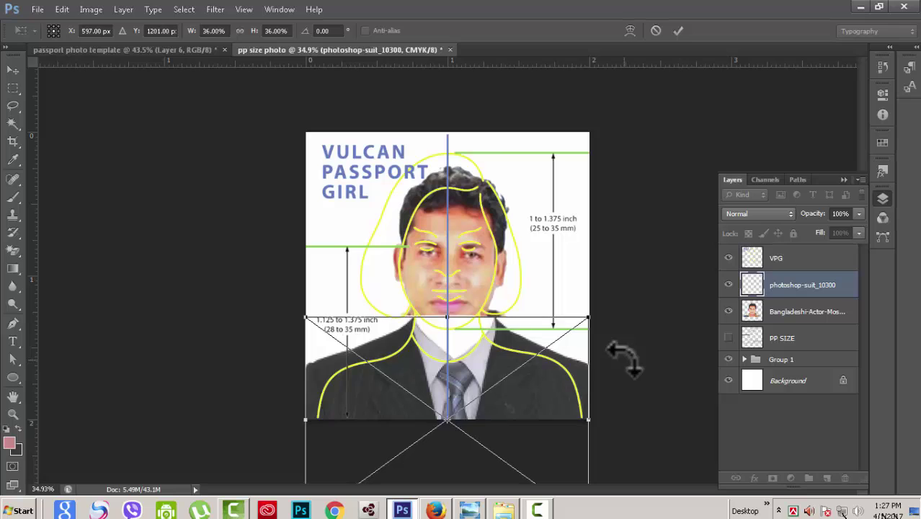
left_click(681, 30)
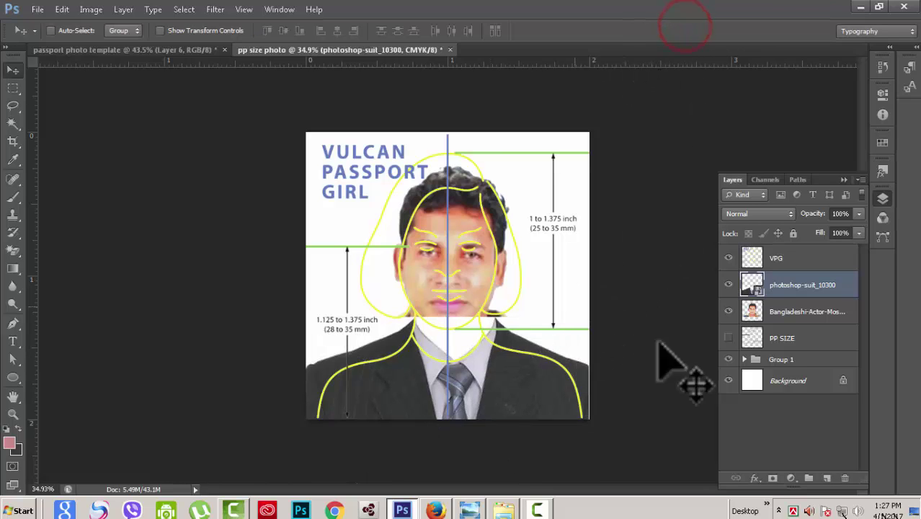
Step: Hide the VPG guide and move the portrait layer above the suit layer
left_click(729, 258)
left_click(807, 311)
left_click_drag(837, 331, 832, 285)
left_click_drag(843, 317, 832, 284)
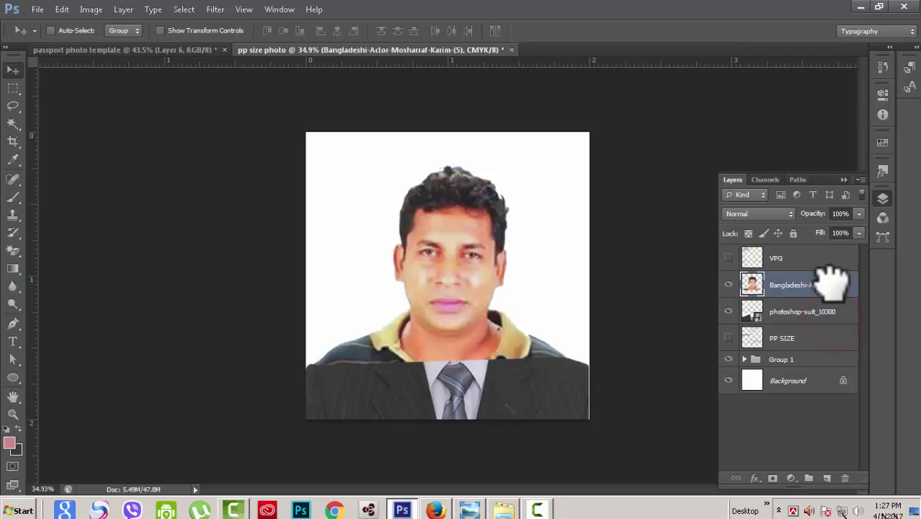
Step: Set the portrait layer's opacity to 30% and shift the portrait slightly to the right over the suit's collar
key("3")
left_click_drag(450, 292, 456, 291)
left_click(449, 293)
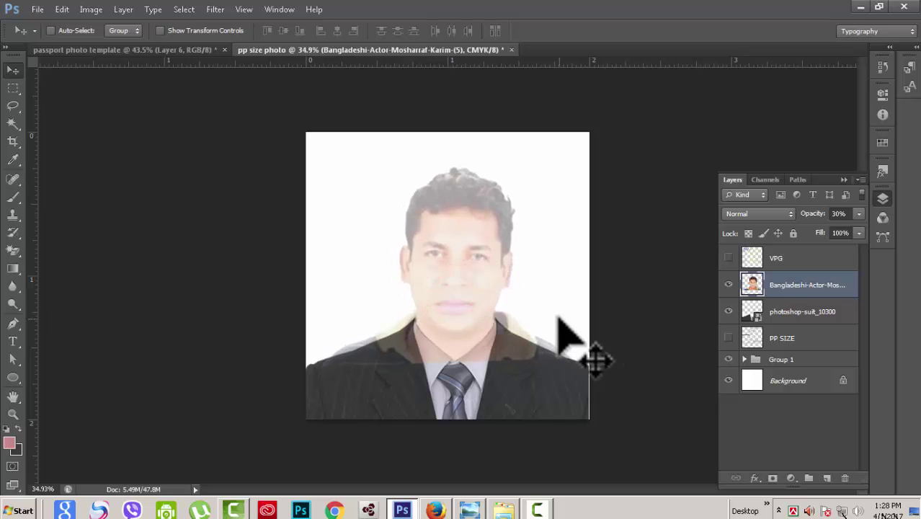
Step: Show the VPG guide, hide the suit, set the portrait's opacity to 100%, and realign the face with VPG's center and chin lines
left_click(729, 258)
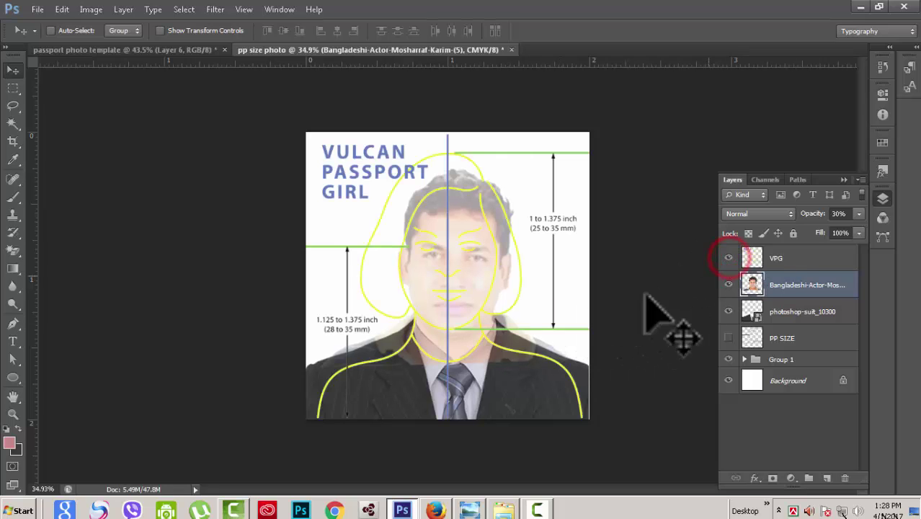
left_click(729, 311)
left_click(859, 213)
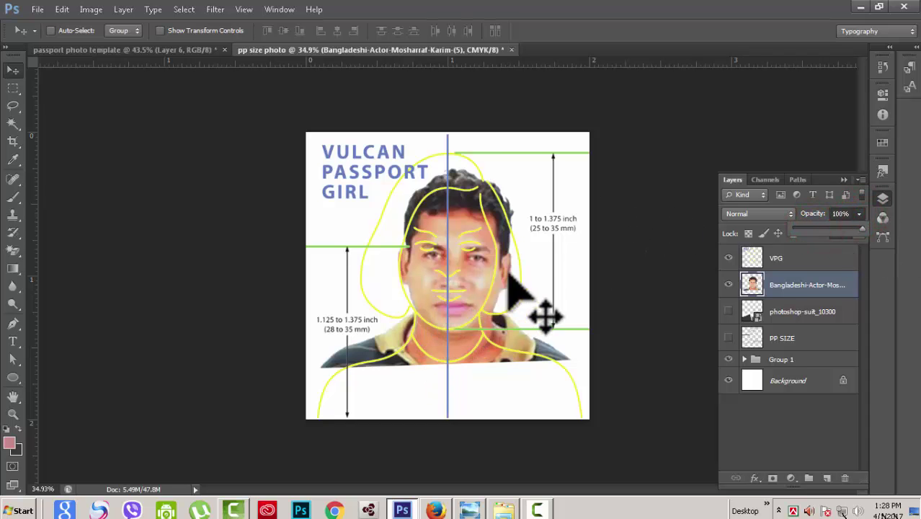
left_click_drag(494, 272, 479, 262)
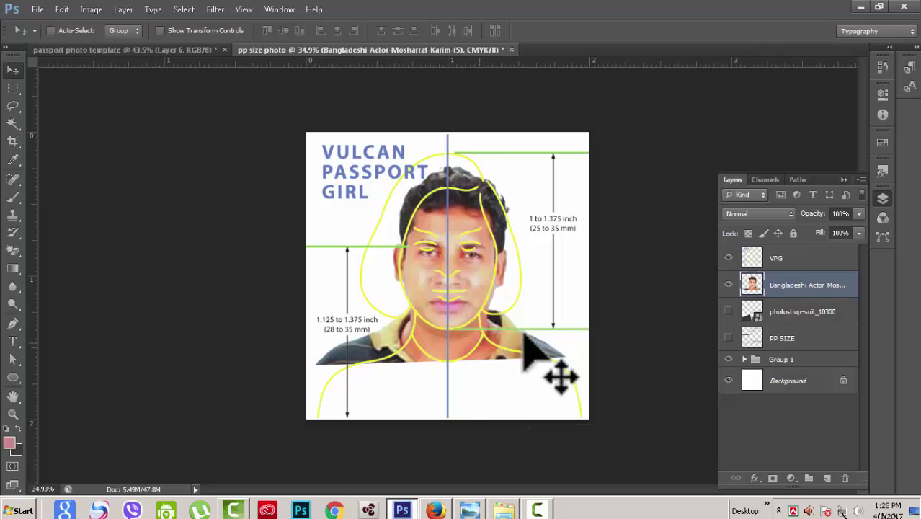
Step: Show the suit layer and move it above the portrait layer
left_click(836, 311)
left_click(728, 311)
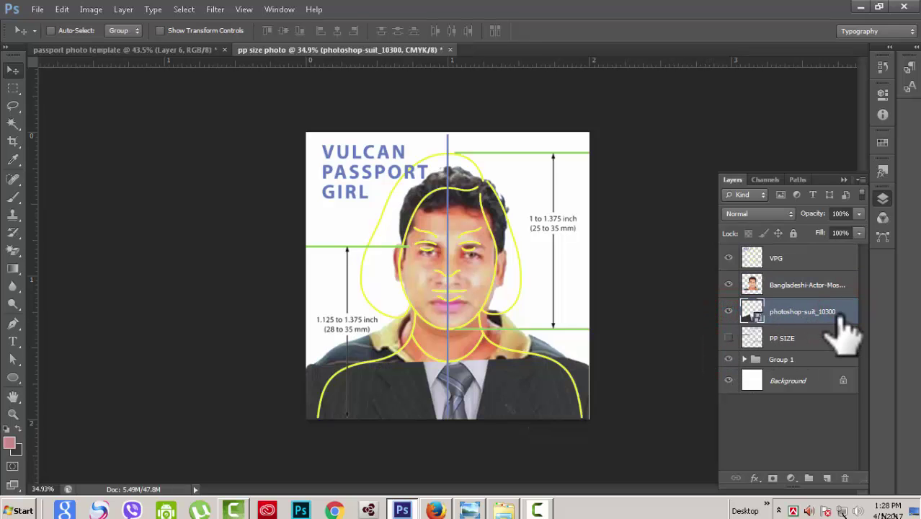
left_click_drag(842, 317, 843, 289)
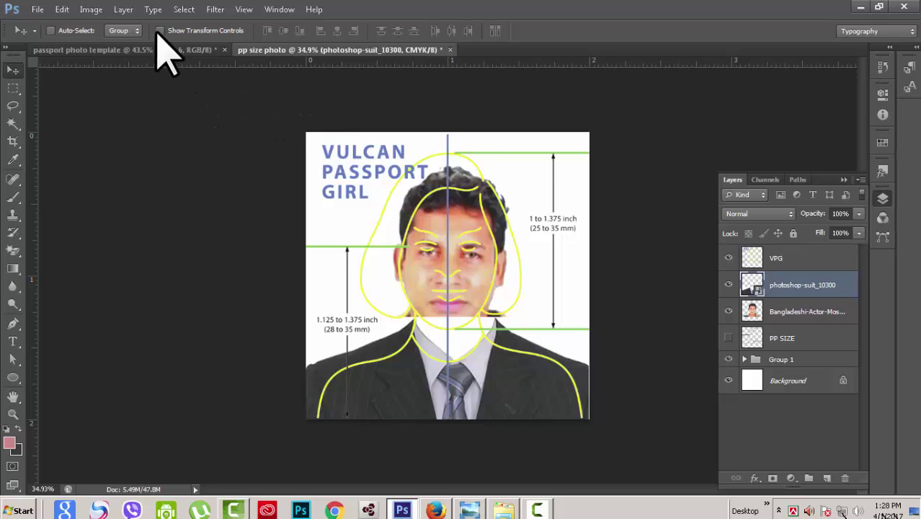
Step: Rasterize the suit smart object layer
left_click(125, 11)
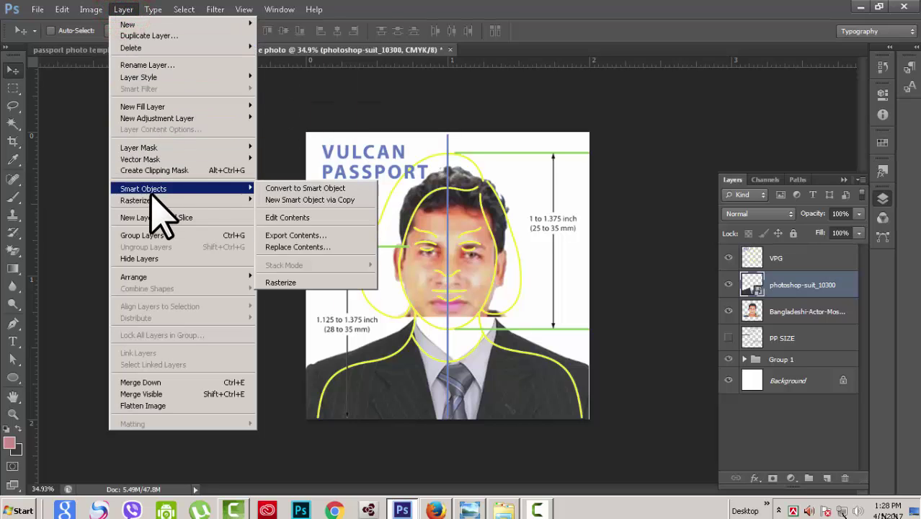
mouse_move(182, 200)
left_click(281, 246)
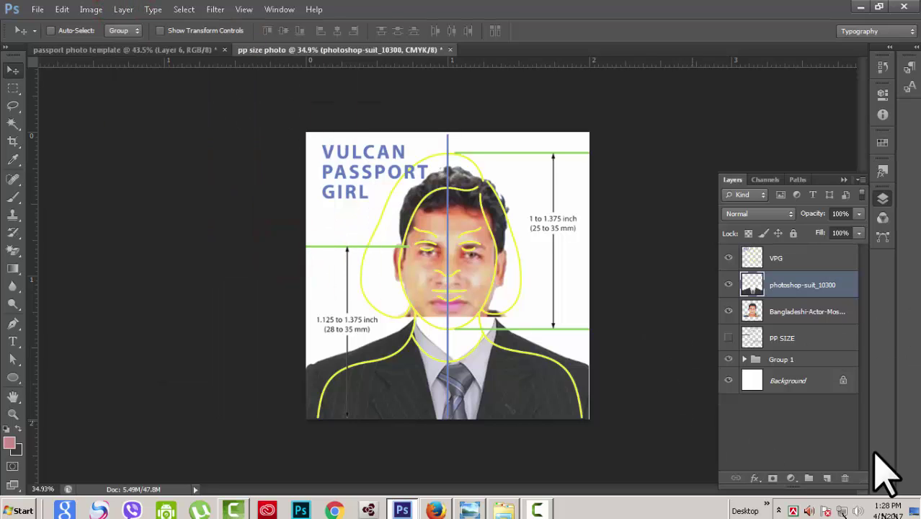
Step: Select the portrait layer, toggle its visibility off and on to check it, and add a white layer mask to it
key("alt+bracketleft")
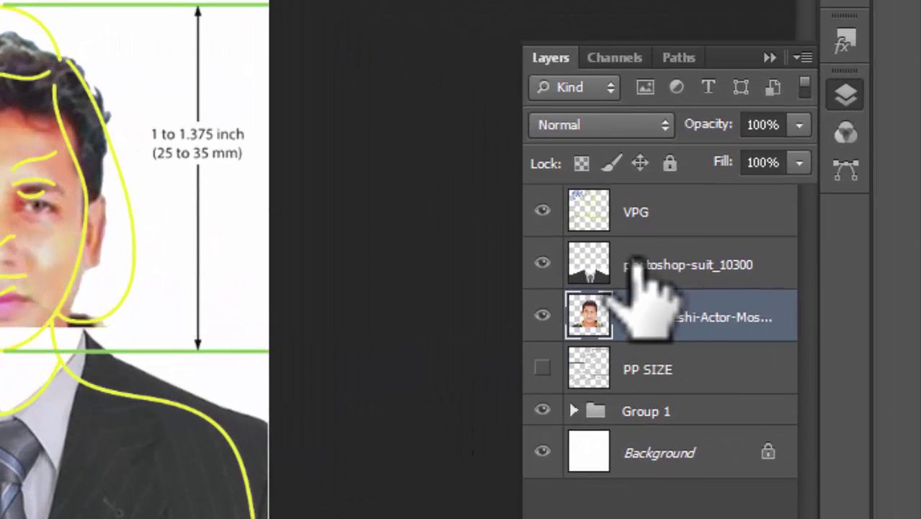
left_click(542, 315)
left_click(542, 315)
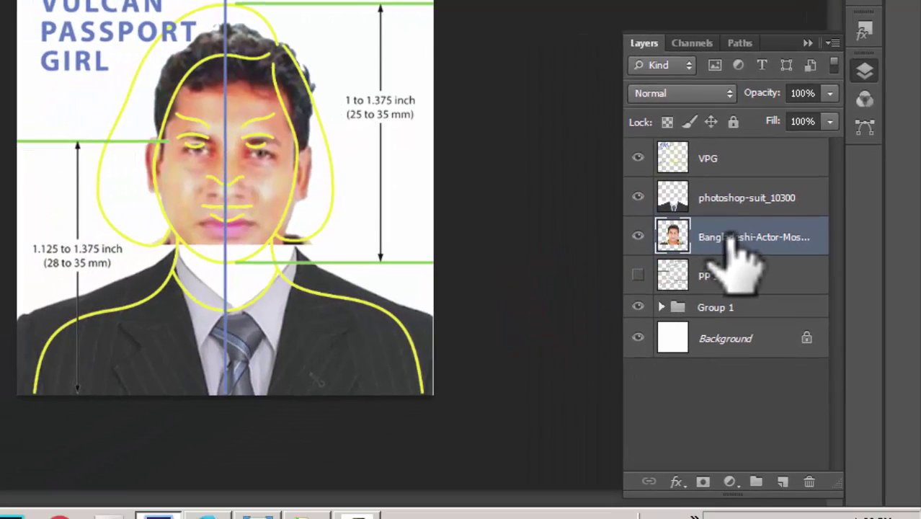
left_click(703, 482)
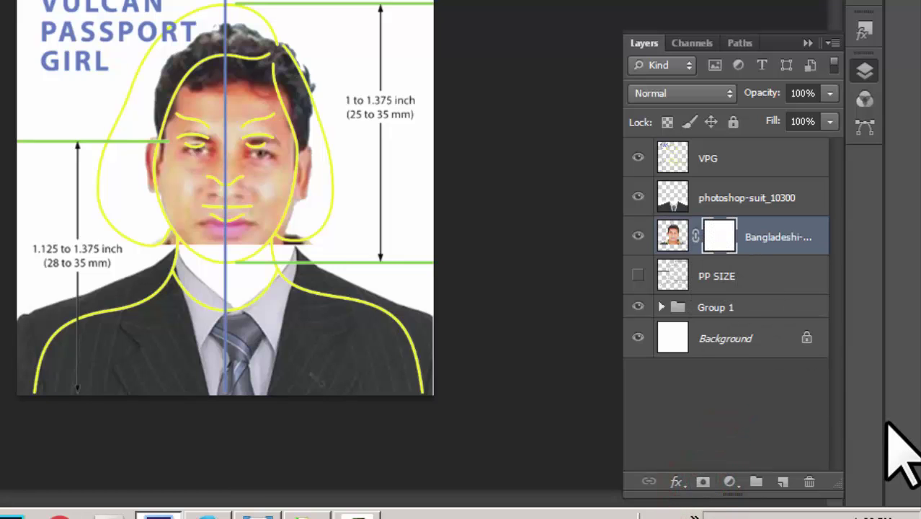
Step: Invert the portrait's layer mask to black and toggle the VPG guide's visibility off and on to check the canvas
key("ctrl+i")
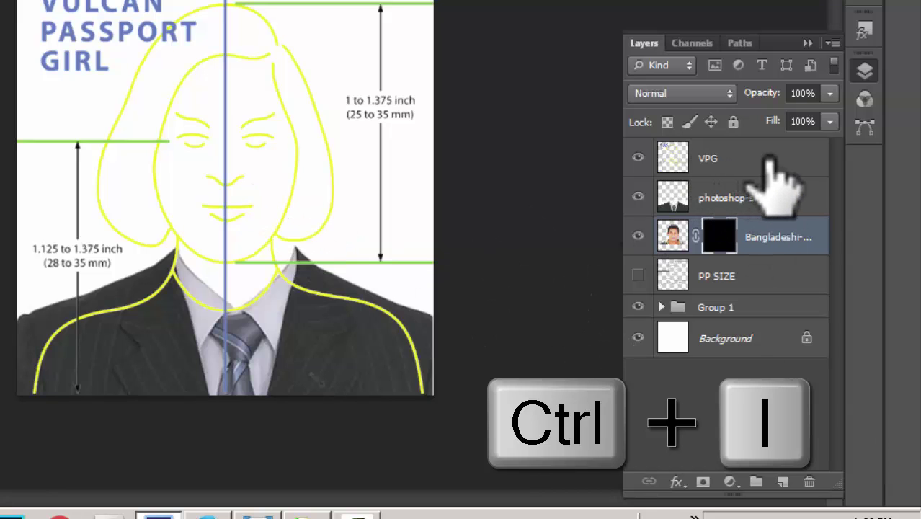
left_click(762, 157)
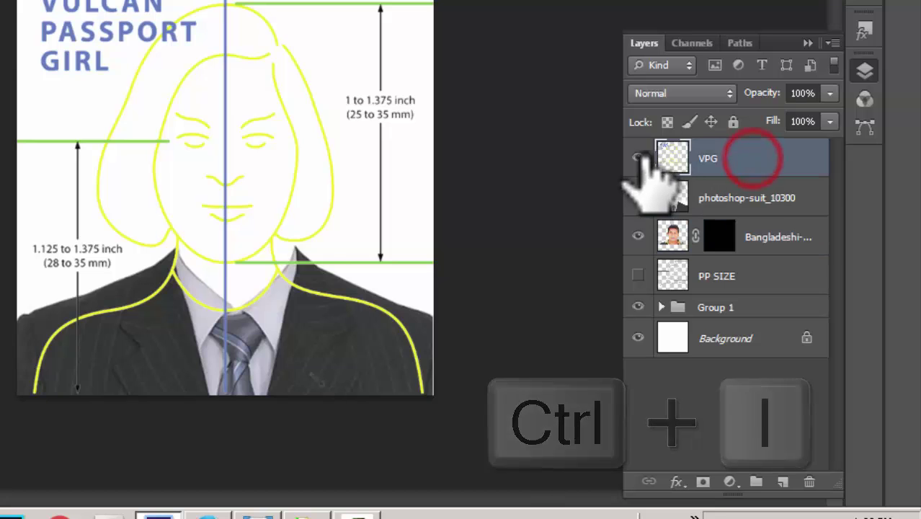
left_click(637, 159)
left_click(638, 159)
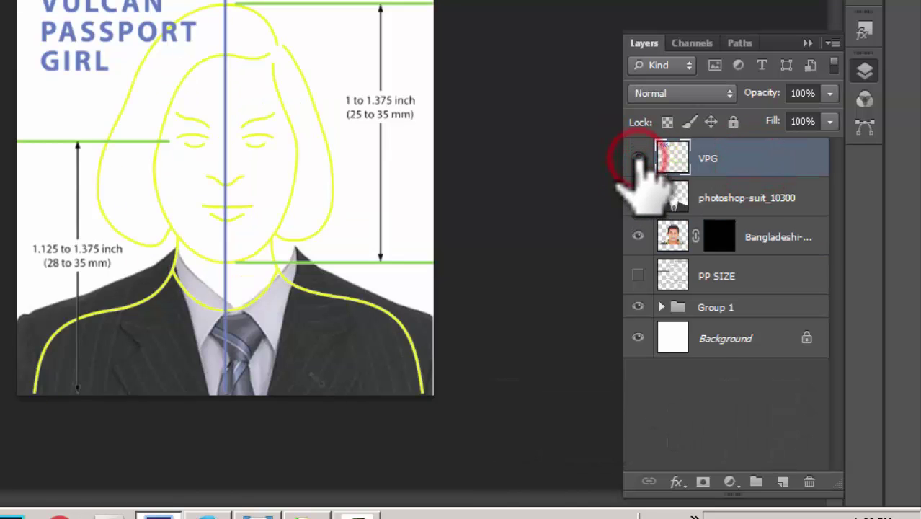
left_click(638, 158)
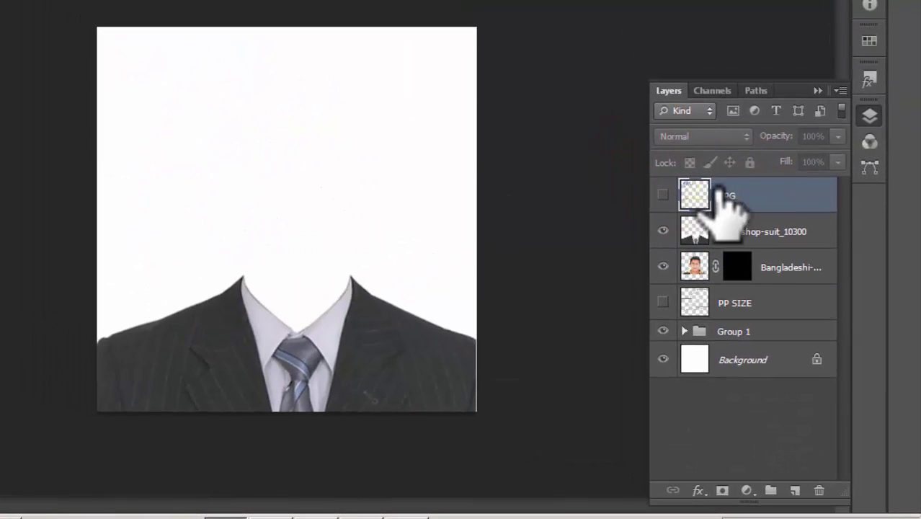
left_click(664, 194)
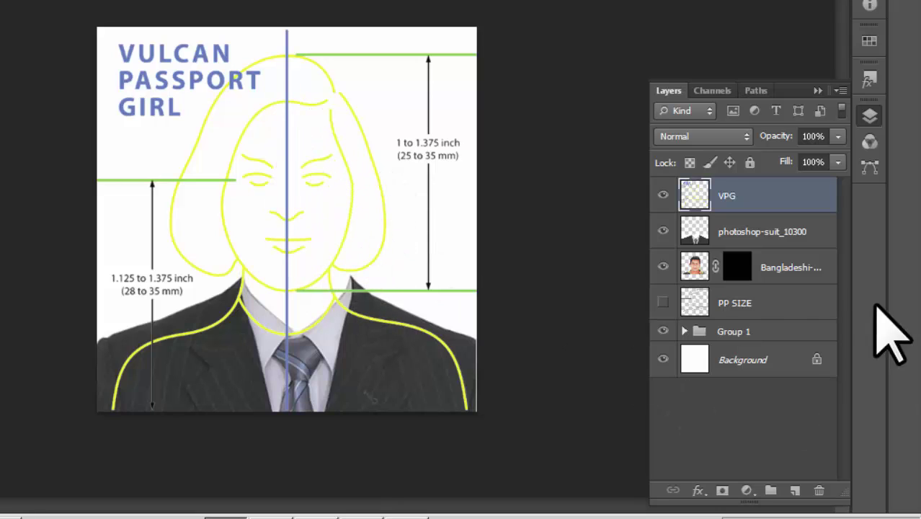
Step: Make the portrait's layer mask active for painting with a round Brush tip at 100% hardness
left_click(791, 279)
left_click(662, 267)
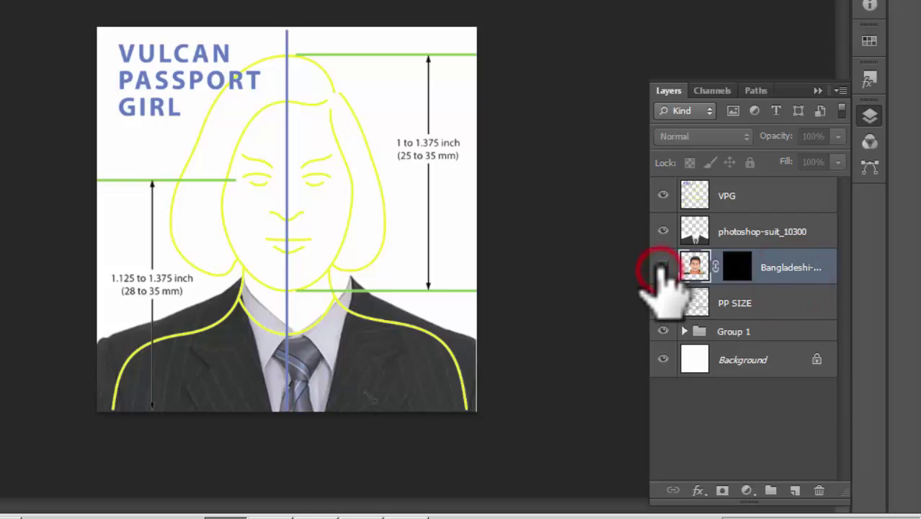
left_click(737, 268)
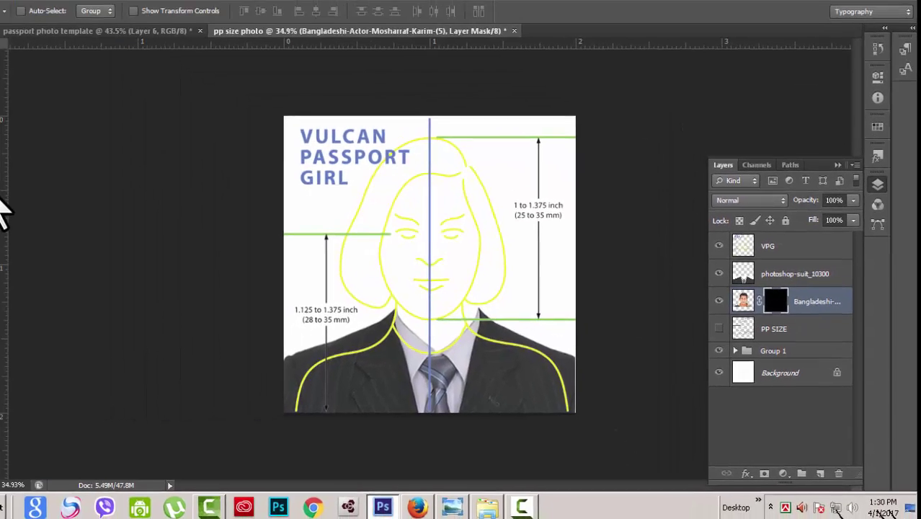
left_click(0, 184)
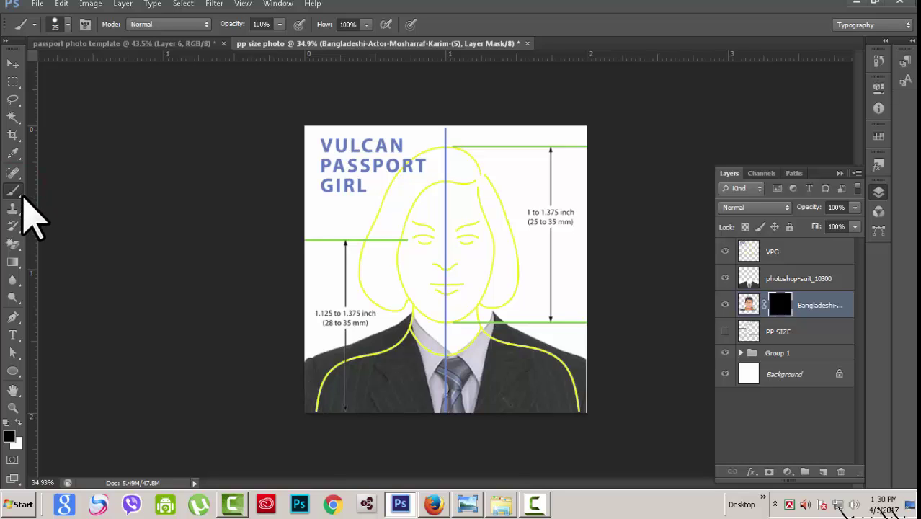
left_click(63, 22)
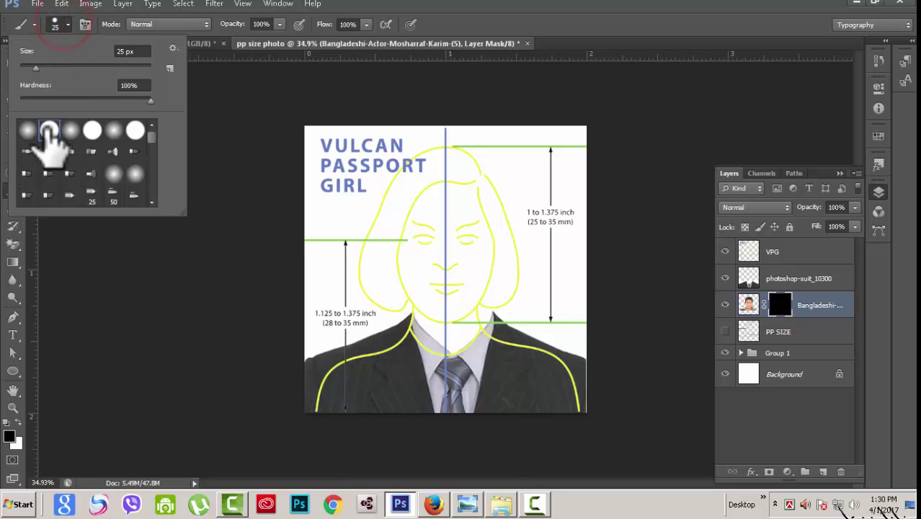
left_click(560, 4)
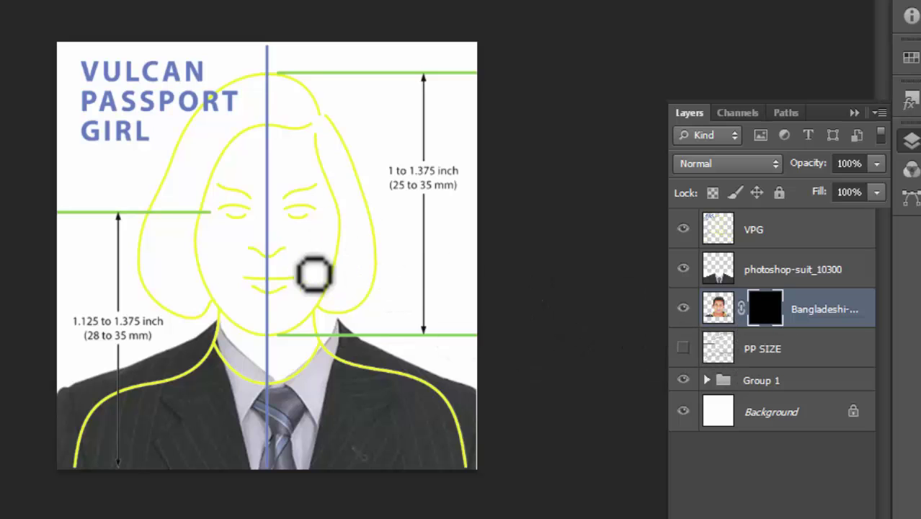
Step: Enlarge the brush and paint the portrait's mask white over the head and neck to reveal them
scroll(270, 318, "up", 2)
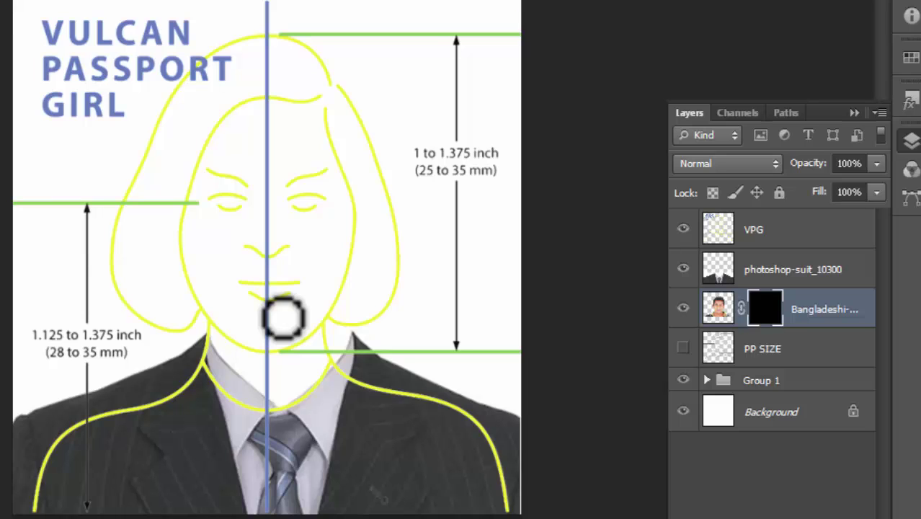
key("bracketright")
key("bracketright")
key("bracketright")
key("bracketright")
key("bracketright")
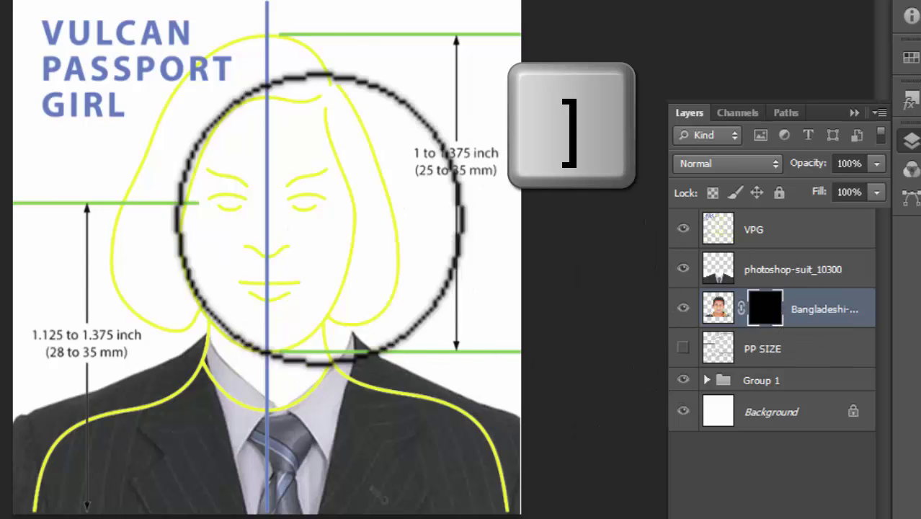
mouse_move(274, 141)
left_mouse_down()
mouse_move(252, 186)
mouse_move(250, 232)
mouse_move(259, 205)
mouse_move(243, 165)
mouse_move(289, 103)
mouse_move(258, 73)
mouse_move(263, 187)
mouse_move(209, 224)
mouse_move(381, 202)
mouse_move(288, 103)
mouse_move(302, 101)
mouse_move(335, 137)
mouse_move(366, 284)
mouse_move(292, 133)
mouse_move(276, 65)
mouse_move(268, 241)
mouse_move(174, 268)
mouse_move(173, 318)
mouse_move(270, 277)
mouse_move(227, 287)
mouse_move(338, 292)
mouse_move(371, 263)
mouse_move(364, 287)
mouse_move(389, 269)
mouse_move(270, 329)
mouse_move(269, 350)
mouse_move(277, 347)
mouse_move(242, 336)
left_mouse_up()
scroll(239, 334, "up", 1)
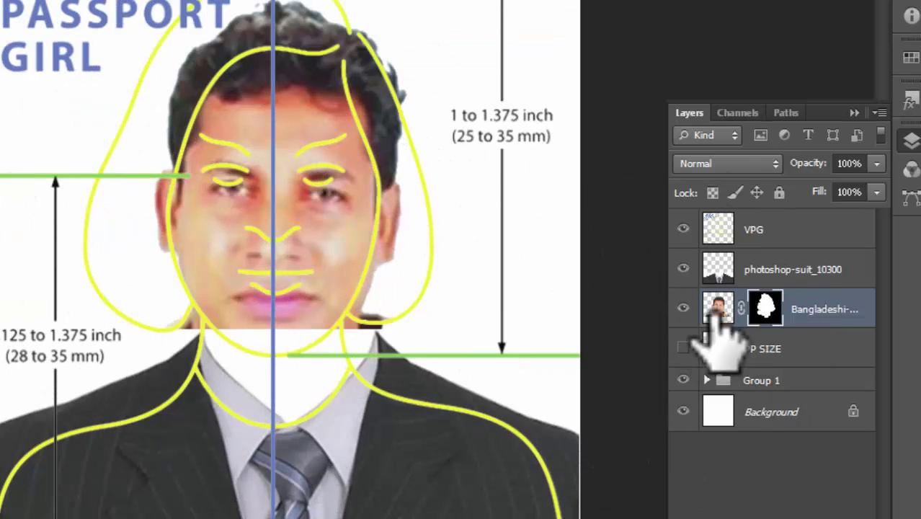
Step: Hide the VPG, portrait, Group 1 and Background layers to isolate the suit
left_click(683, 229)
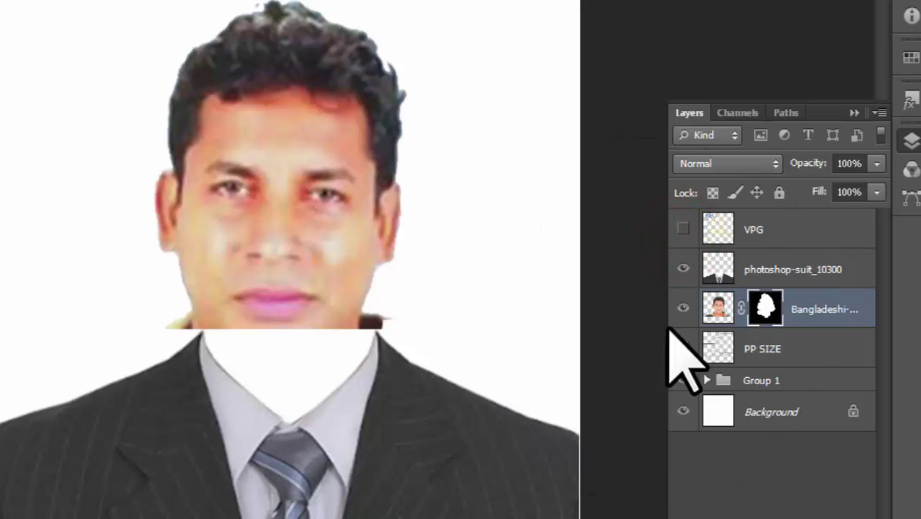
left_click(682, 308)
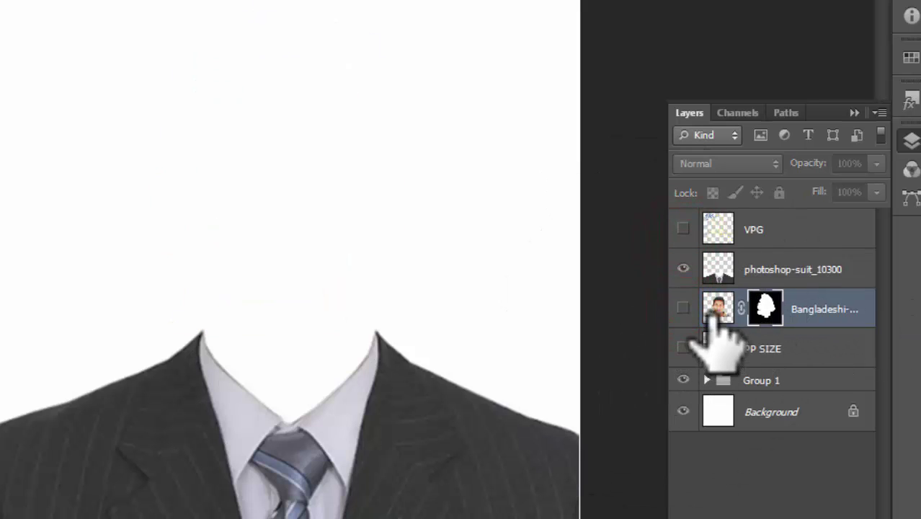
left_click(682, 308)
left_click(683, 308)
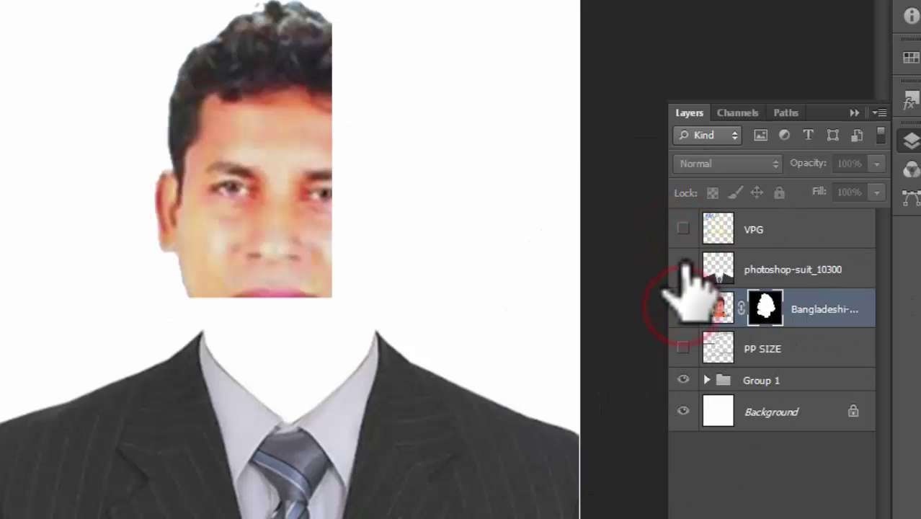
left_click(684, 267)
left_click(684, 267)
left_click(682, 412)
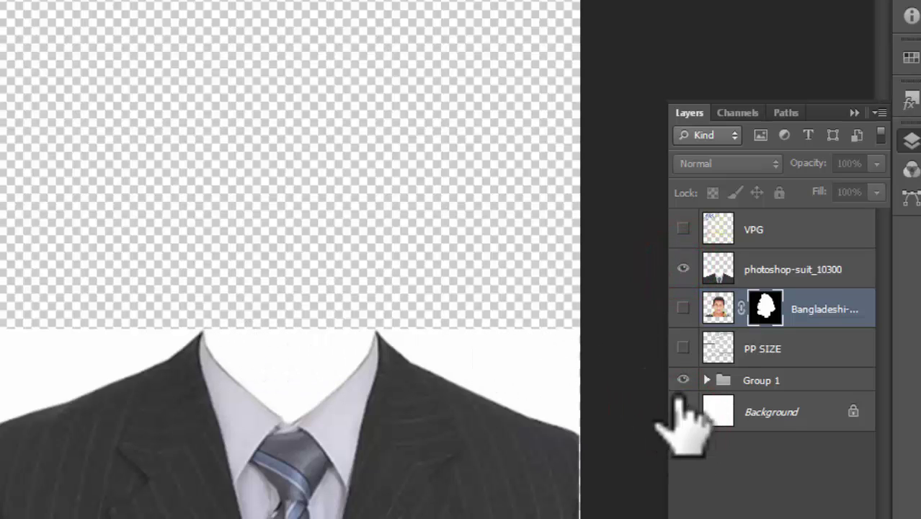
Step: Erase the suit layer's white background with the Magic Eraser tool, and show the portrait and VPG guide layers
left_click(839, 269)
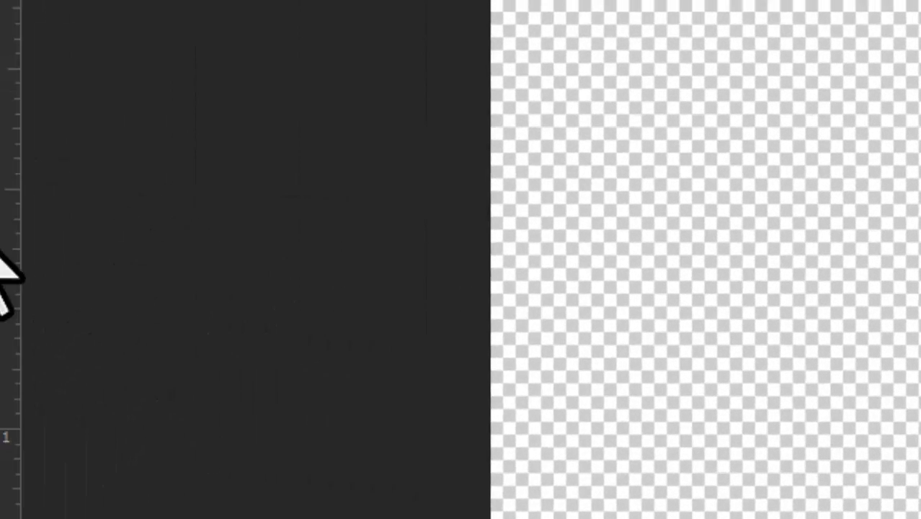
left_click(35, 429)
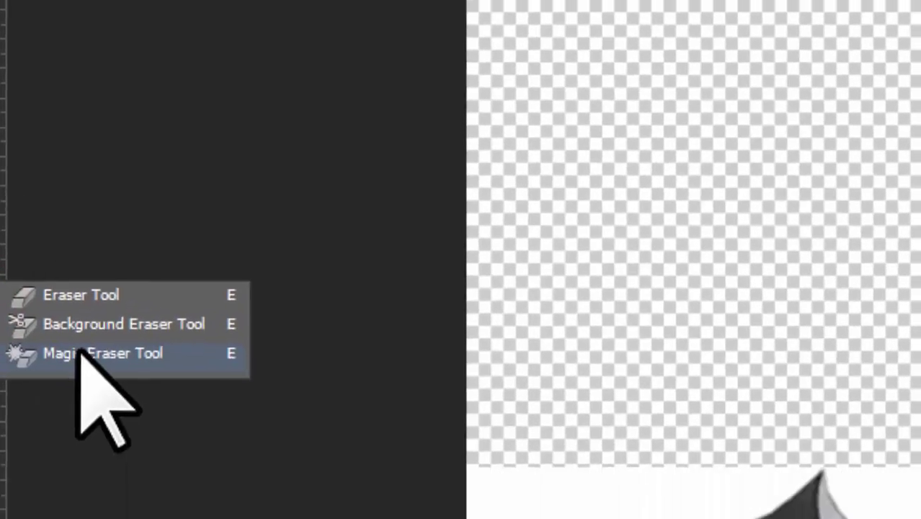
left_click(172, 467)
left_click(392, 259)
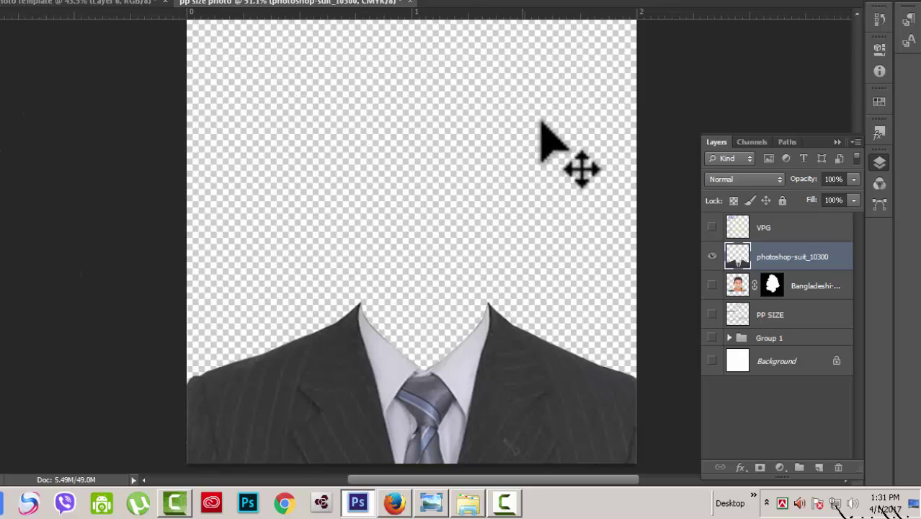
left_click(712, 285)
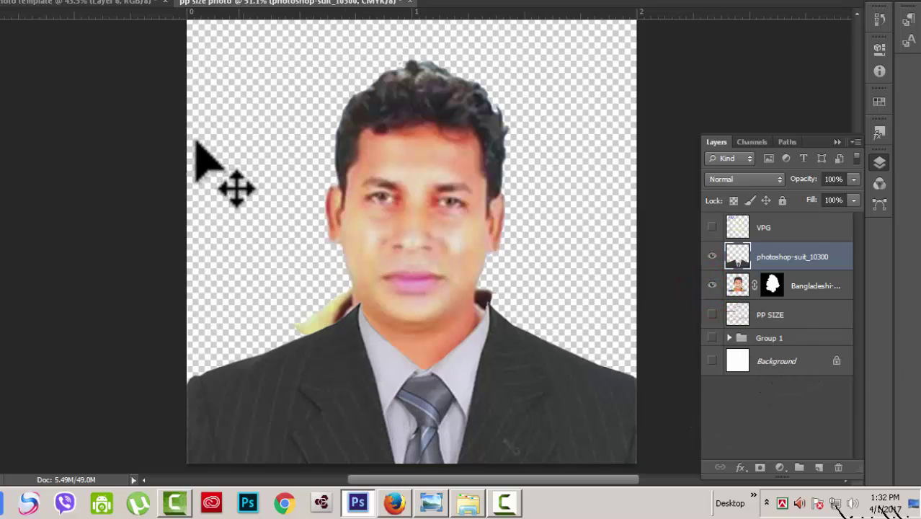
left_click(713, 228)
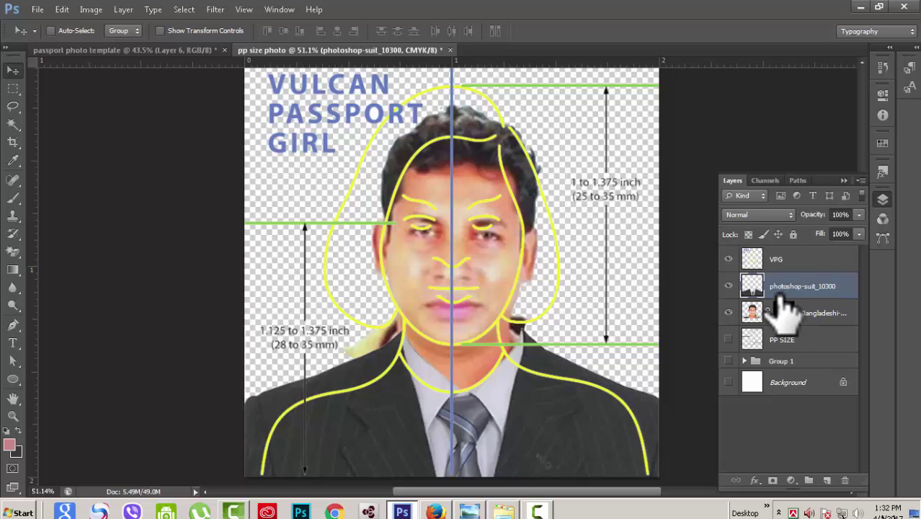
Step: Free-transform the suit, shifting it left toward the guide's center line and scaling it to about 102.42% wide and 95.69% high
key("ctrl+t")
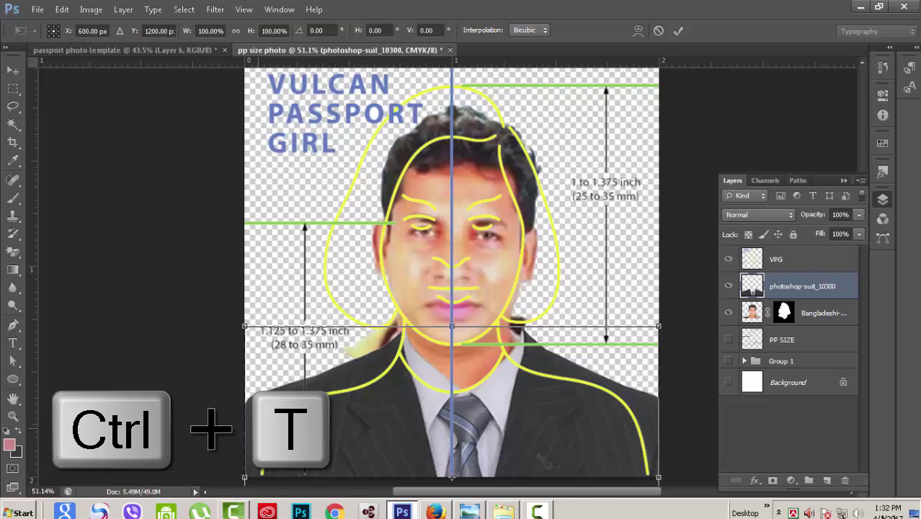
left_click_drag(452, 477, 441, 477)
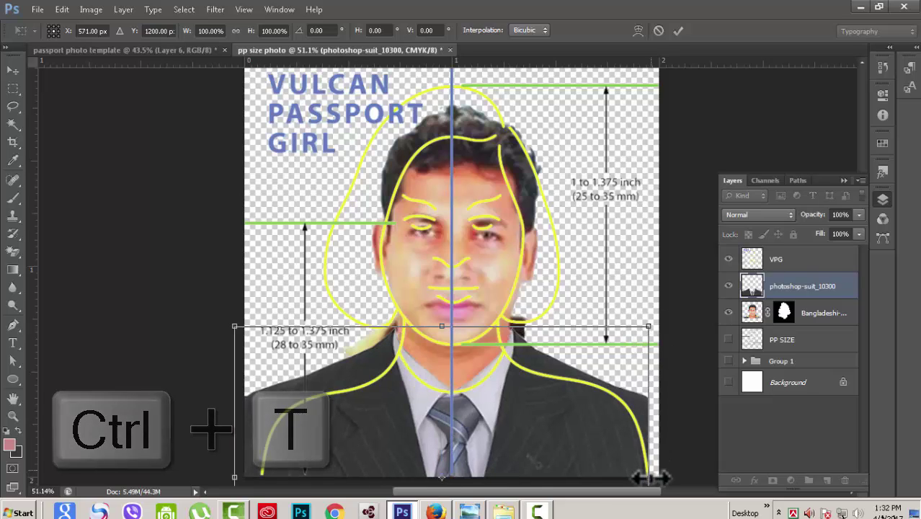
left_click_drag(650, 477, 658, 477)
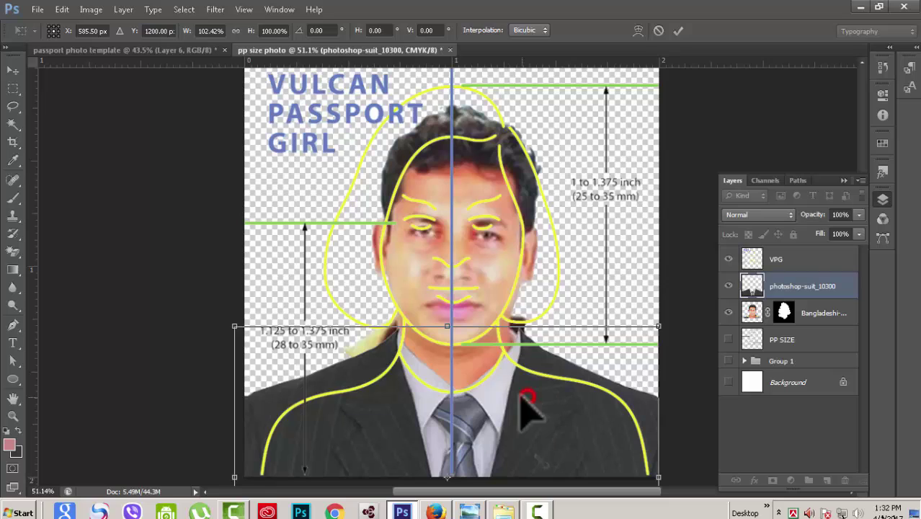
left_click_drag(517, 396, 511, 397)
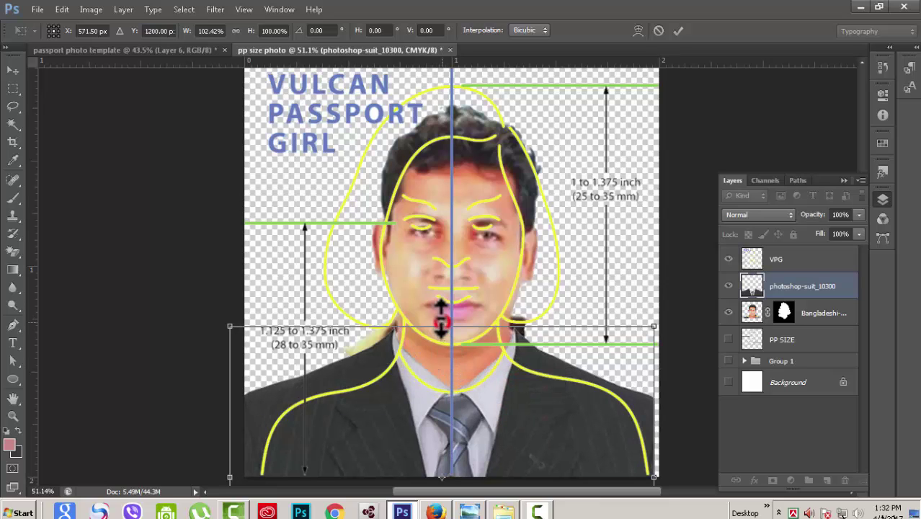
mouse_move(441, 322)
left_mouse_down()
mouse_move(436, 345)
mouse_move(437, 334)
left_mouse_up()
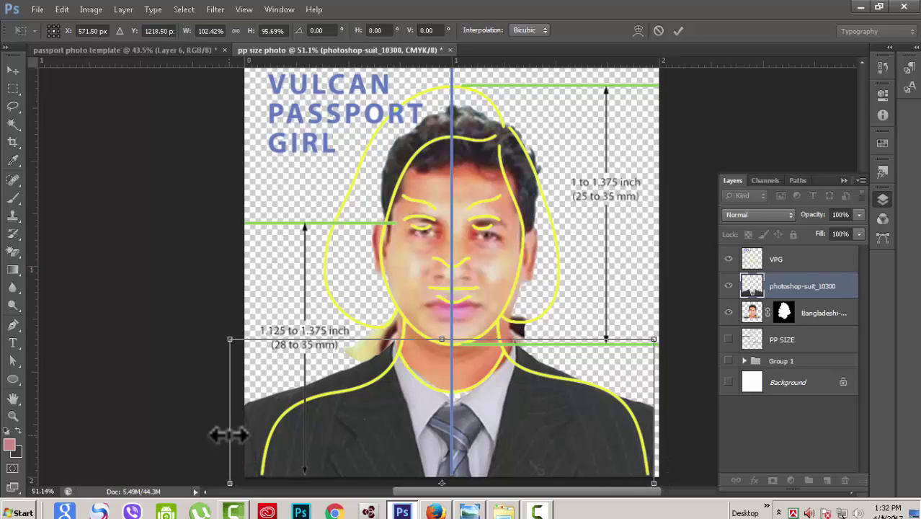
Step: Narrow the suit to about 100.5% width and nudge it left to X 573 px
left_click_drag(229, 432, 235, 433)
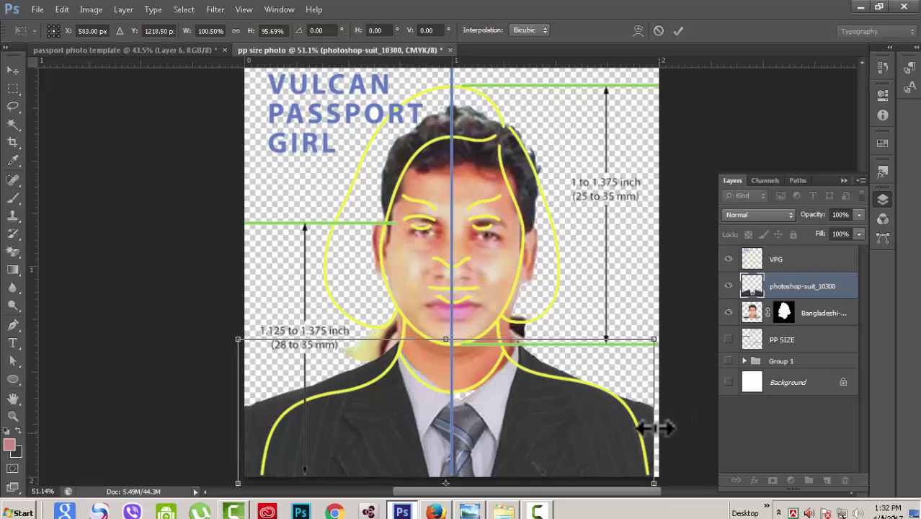
key("Left")
key("Left")
key("Left")
key("Left")
key("Left")
key("Left")
key("Left")
key("Left")
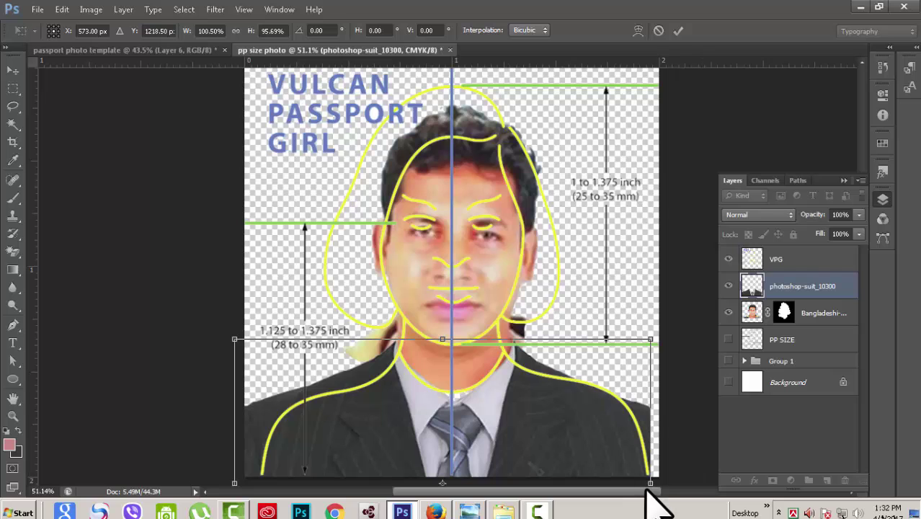
Step: Resize the suit in the free transform to 100% width and about 96.62% height, fitting it to the canvas edges
left_click_drag(650, 481, 659, 484)
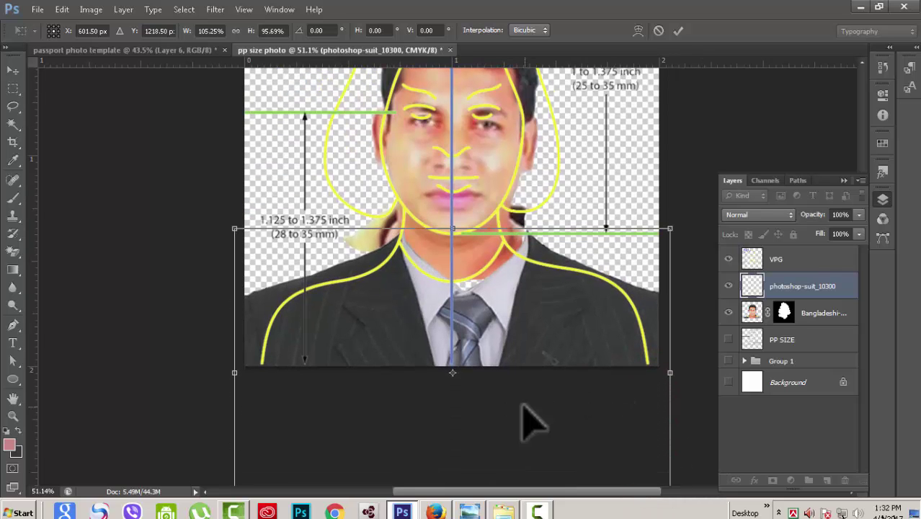
scroll(524, 405, "down", 3)
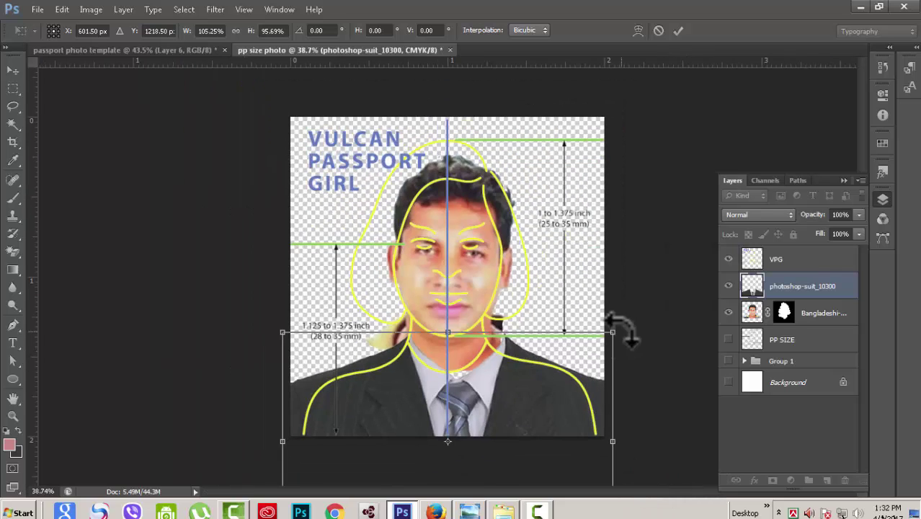
left_click_drag(613, 331, 595, 336)
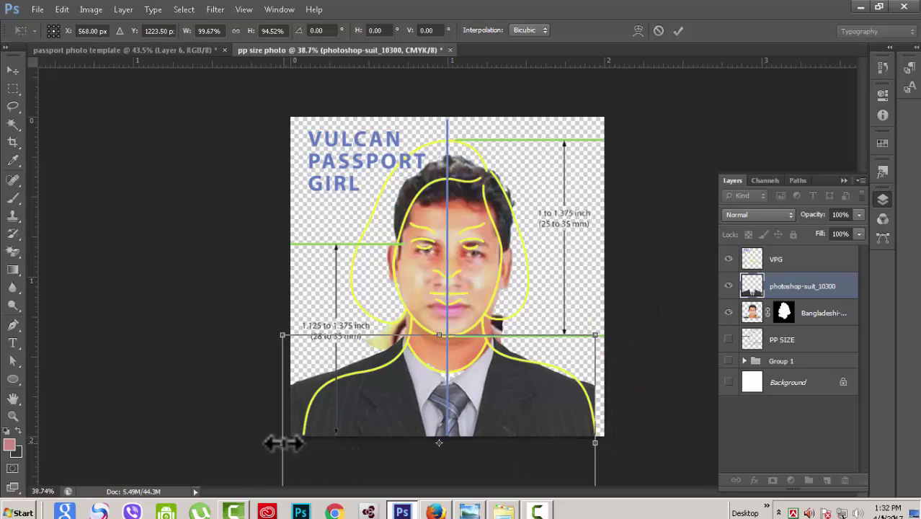
left_click_drag(283, 443, 290, 442)
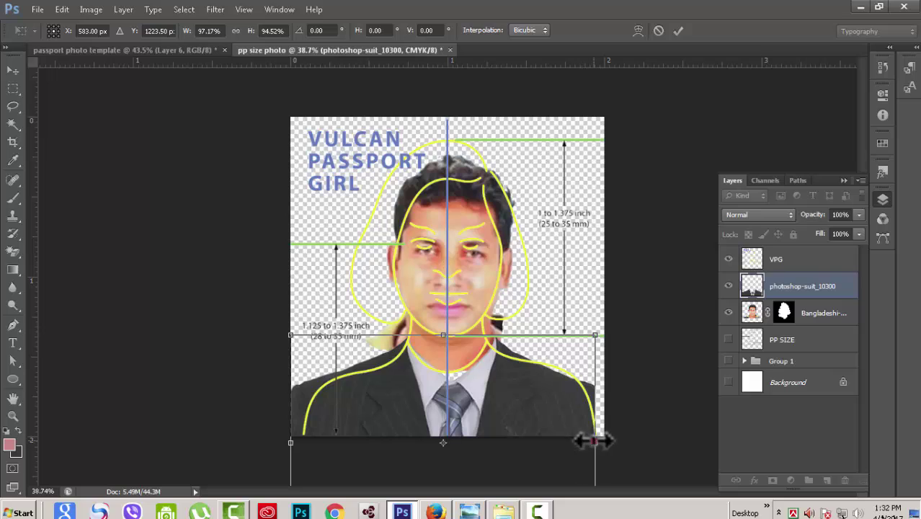
left_click_drag(596, 441, 604, 441)
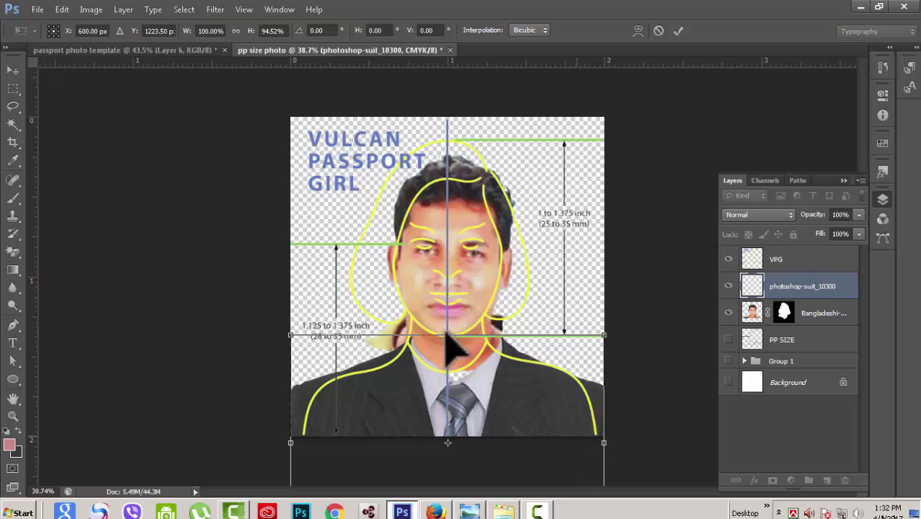
mouse_move(448, 334)
left_mouse_down()
mouse_move(437, 277)
mouse_move(430, 330)
left_mouse_up()
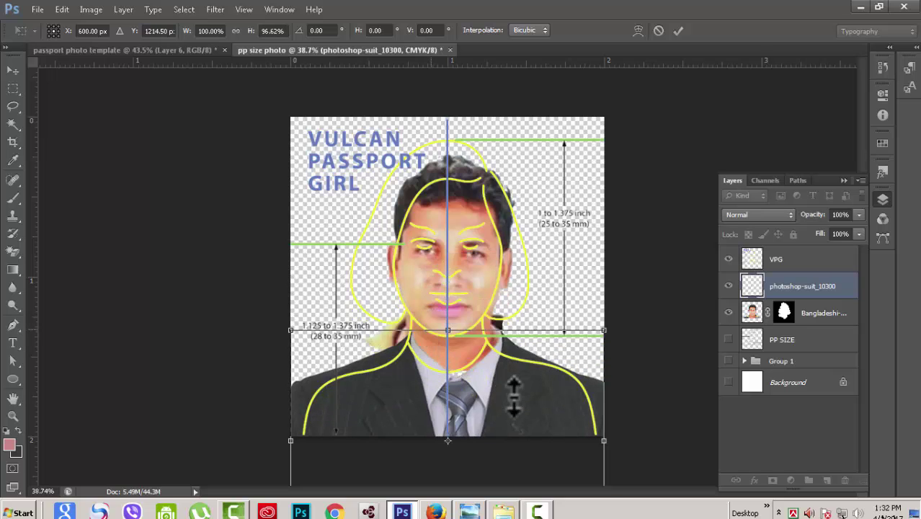
Step: Stretch the suit downward to about 125.29% height, widen it to about 102.42%, shift it to X 585.5 px and apply the transform
scroll(514, 399, "down", 3)
left_click_drag(447, 434, 449, 471)
left_click_drag(476, 345, 472, 347)
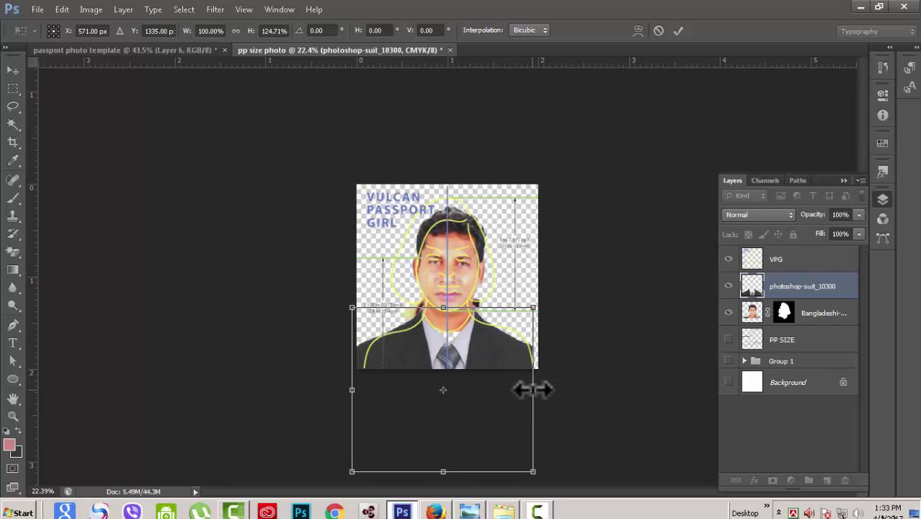
left_click_drag(533, 389, 537, 389)
scroll(488, 380, "down", 1)
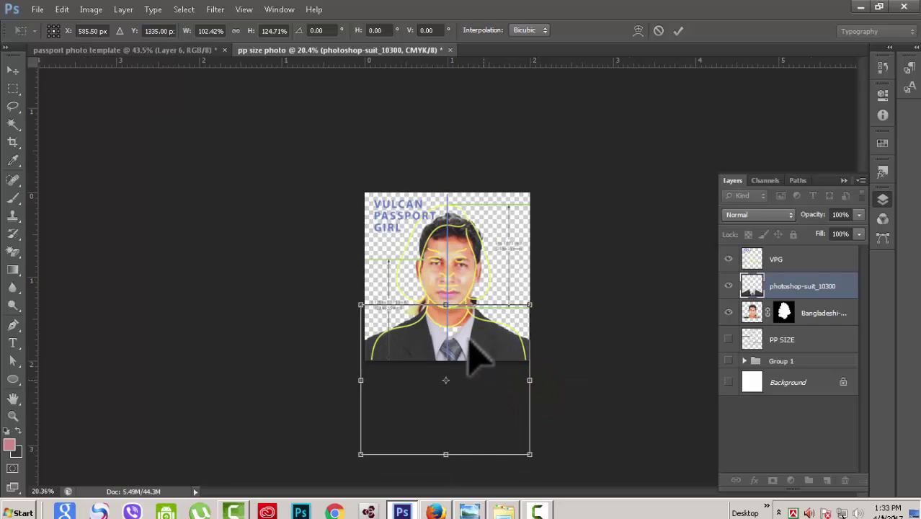
left_click_drag(445, 304, 445, 304)
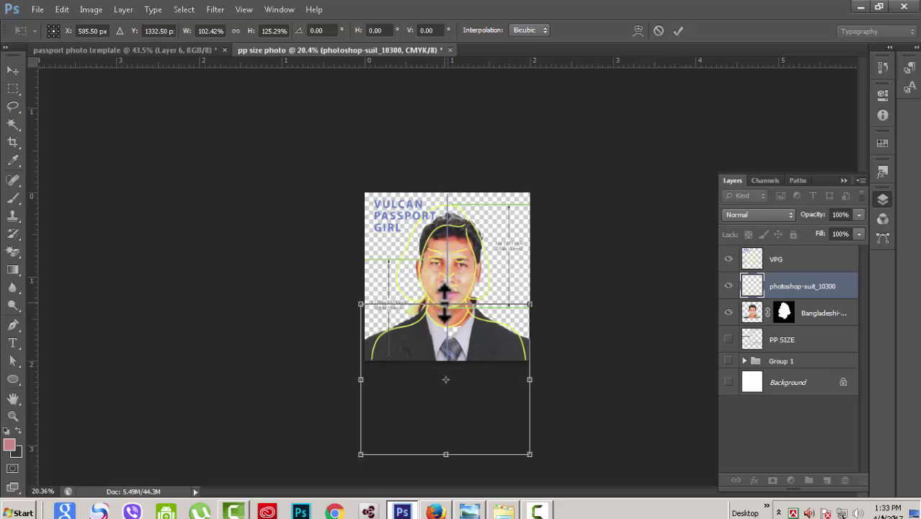
scroll(567, 367, "up", 3)
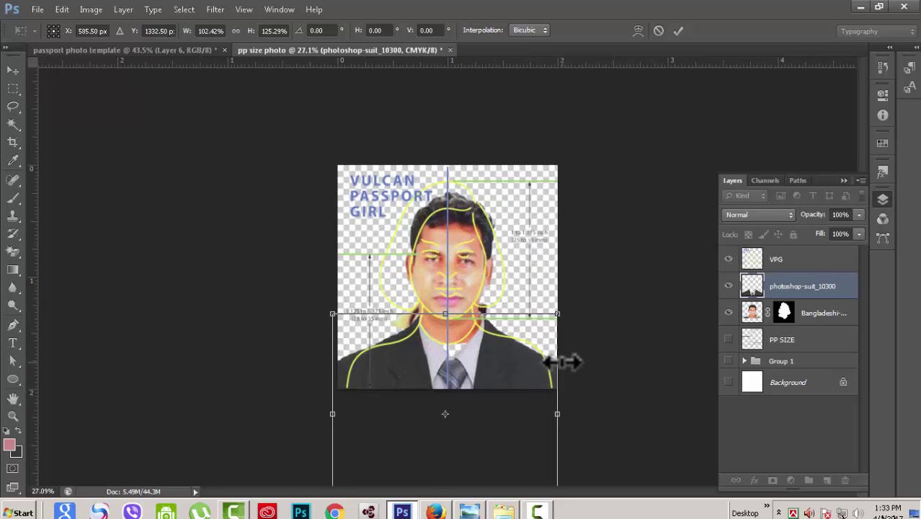
left_click(679, 31)
Step: Hide the VPG guide layer and rotate the portrait layer by about -0.4 degrees
left_click(729, 259)
scroll(496, 409, "up", 3)
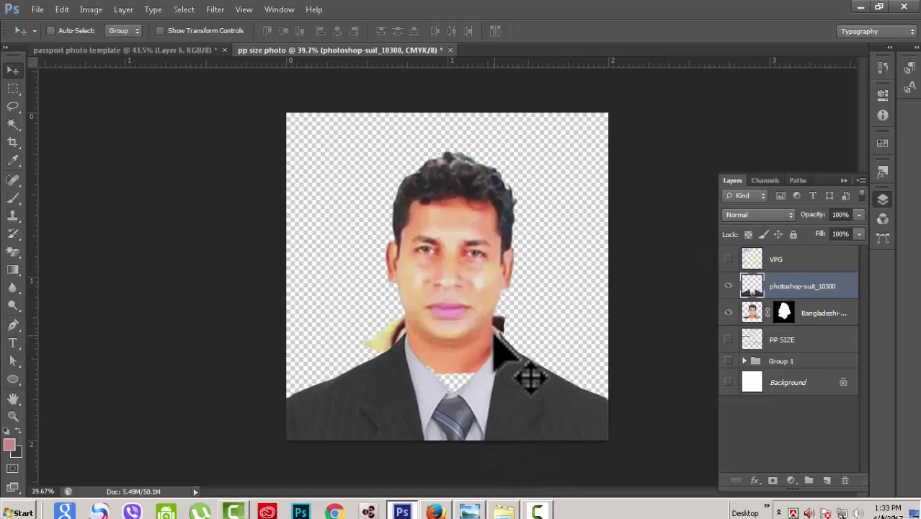
left_click(774, 313)
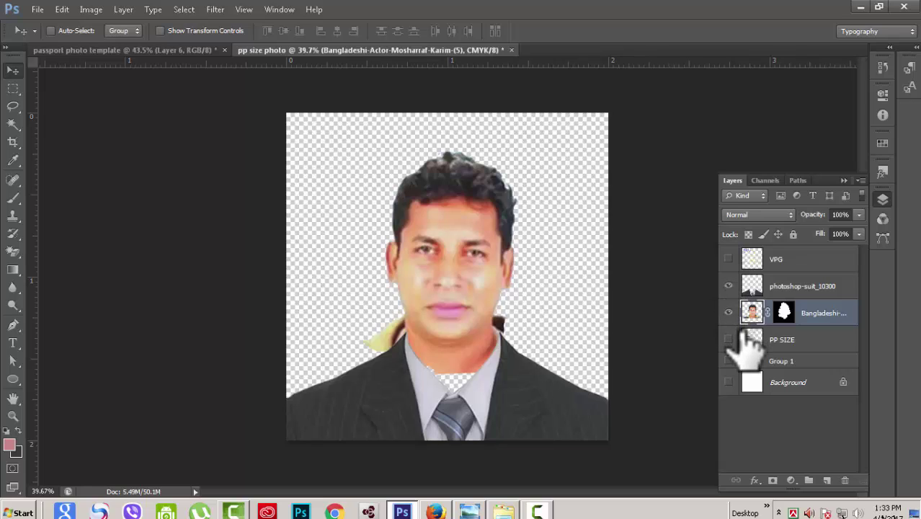
key("ctrl+t")
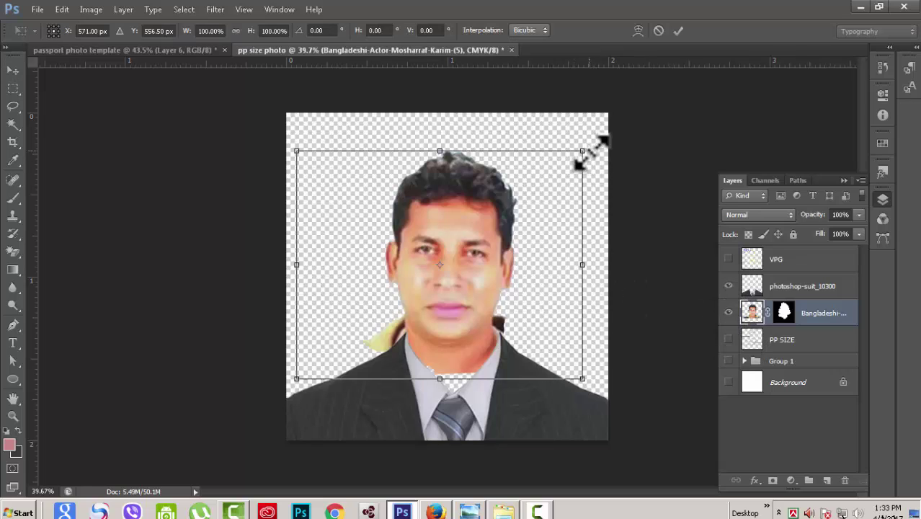
left_click_drag(593, 149, 592, 147)
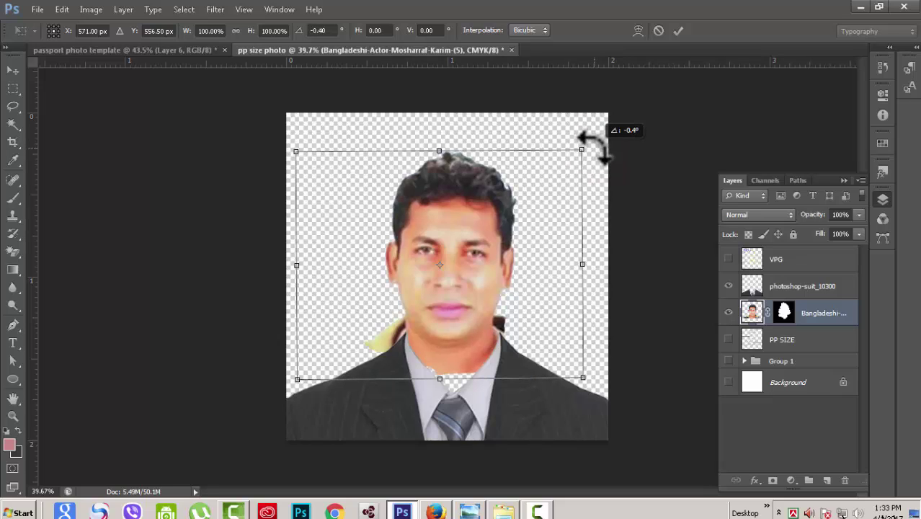
left_click(678, 31)
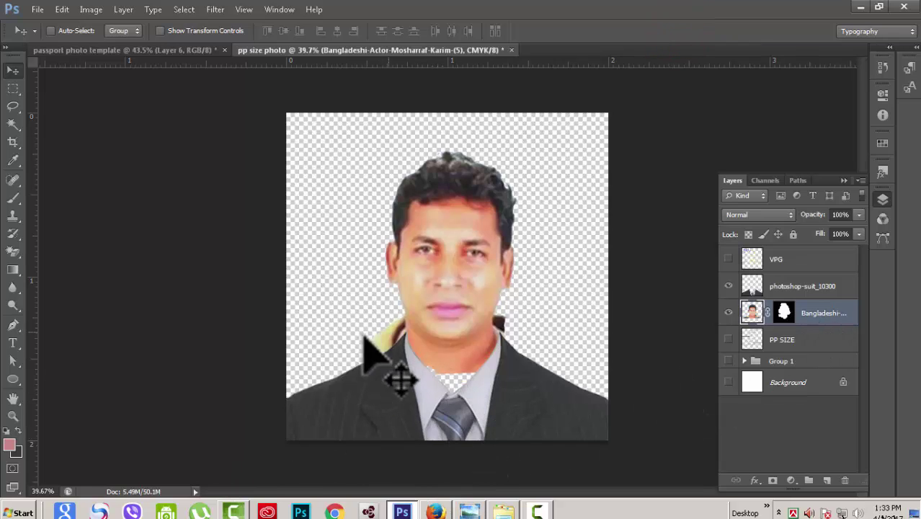
Step: Erase the leftover collar remnants beside the neck on the portrait layer with the Eraser tool at 100 px brush size
left_click(729, 383)
left_click(728, 382)
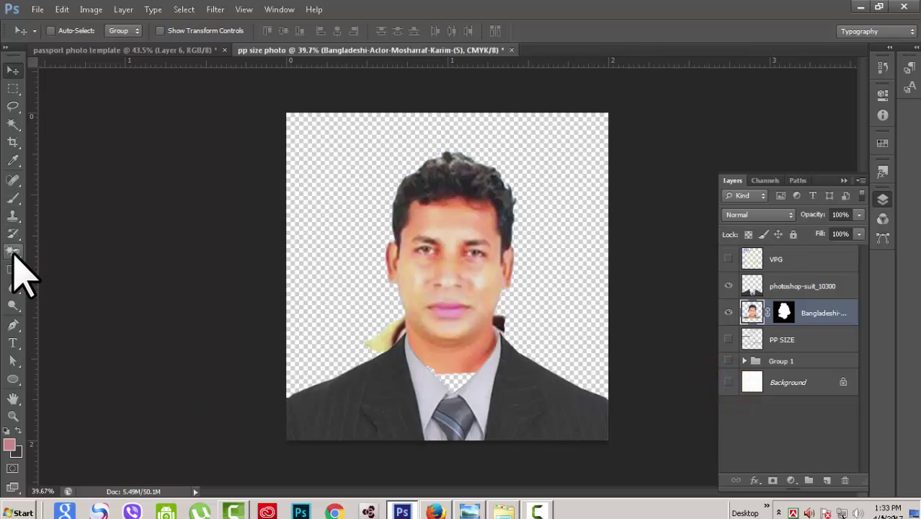
left_click(13, 251)
left_click(72, 250)
scroll(309, 267, "up", 3)
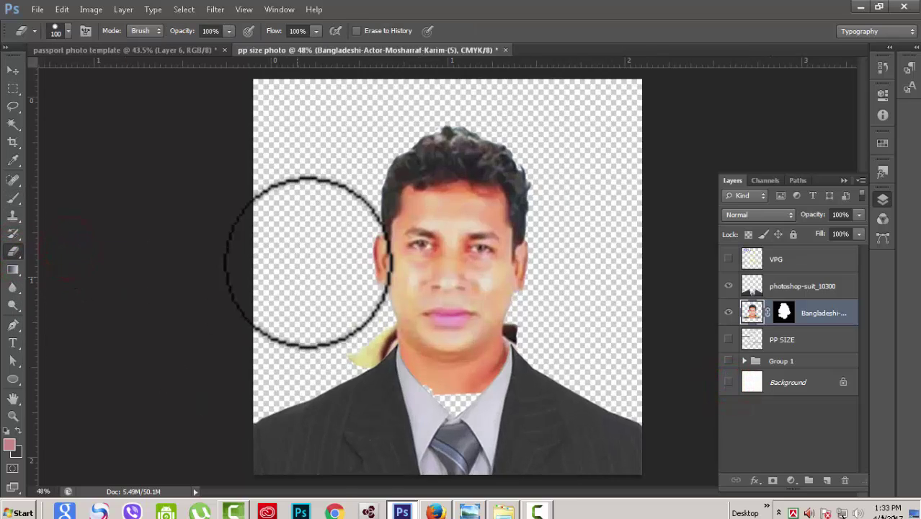
left_click(400, 352)
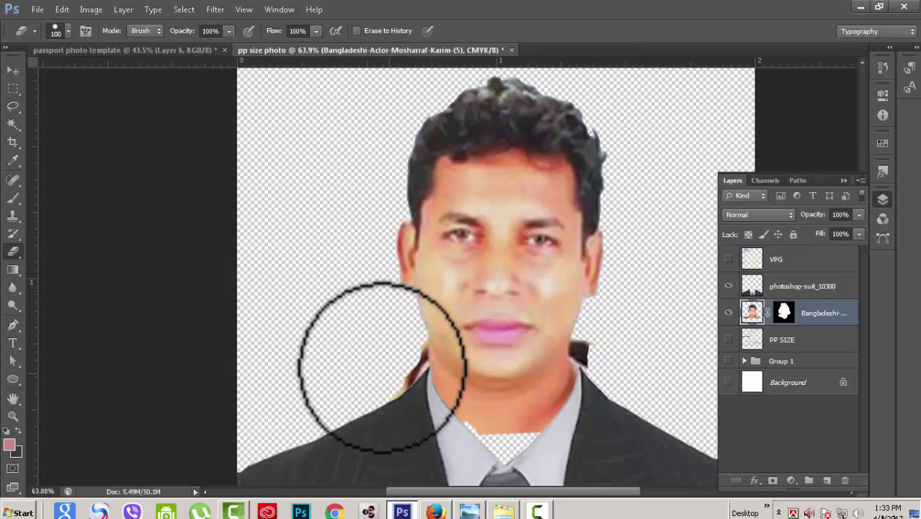
scroll(382, 366, "up", 5)
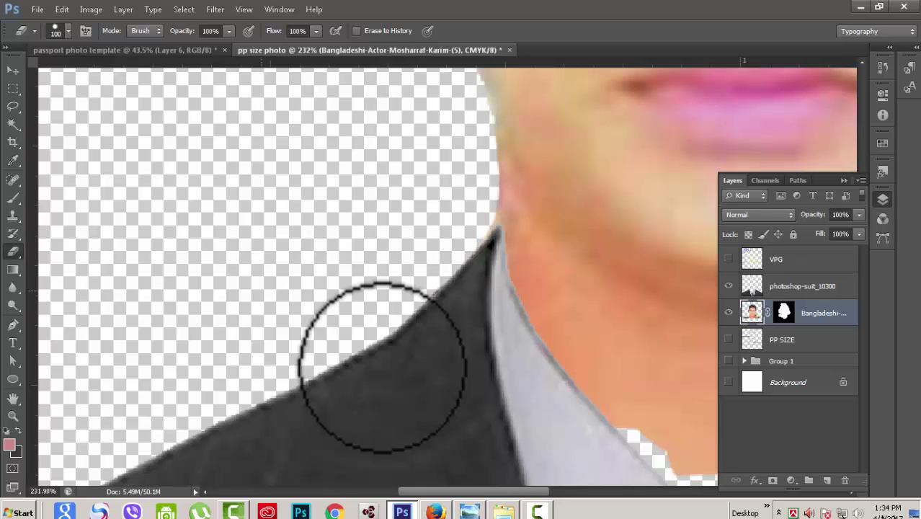
scroll(382, 366, "down", 2)
scroll(382, 366, "down", 2)
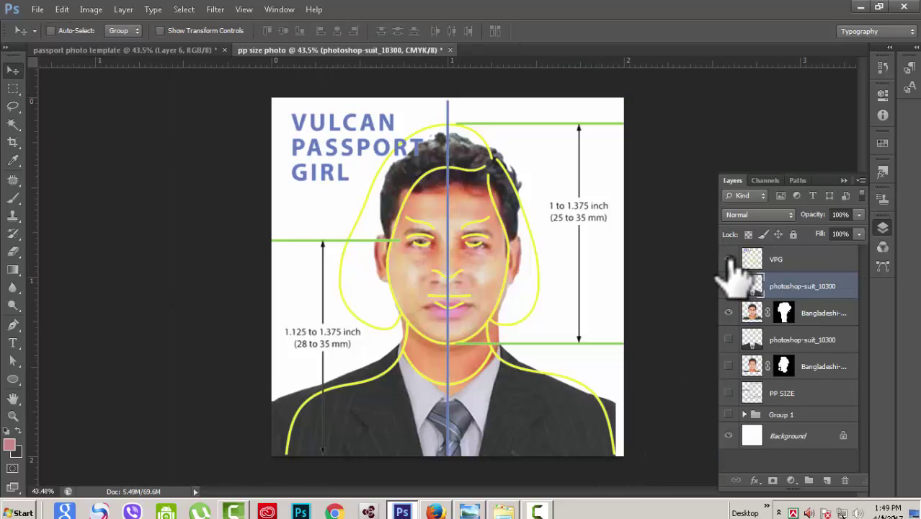
Step: Hide the VPG guide layer and set the Clone Stamp tool's clone source to flip horizontally
left_click(729, 258)
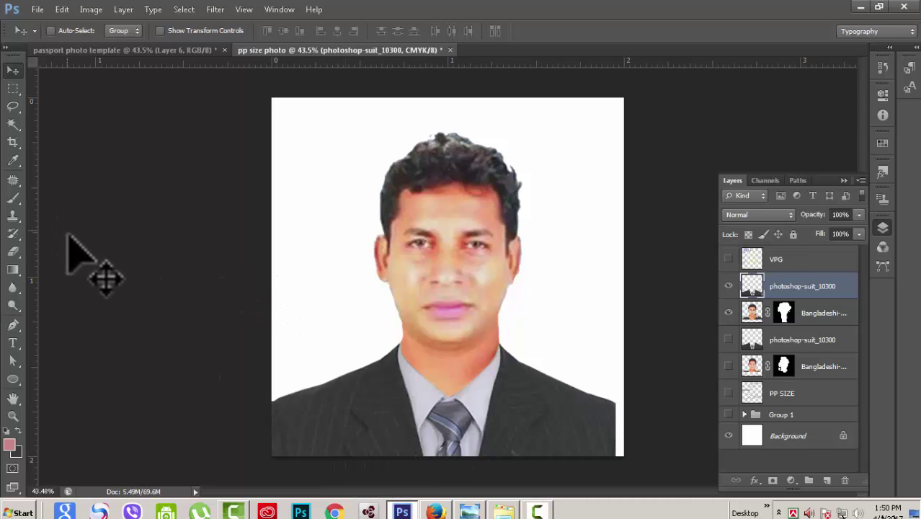
left_click(13, 215)
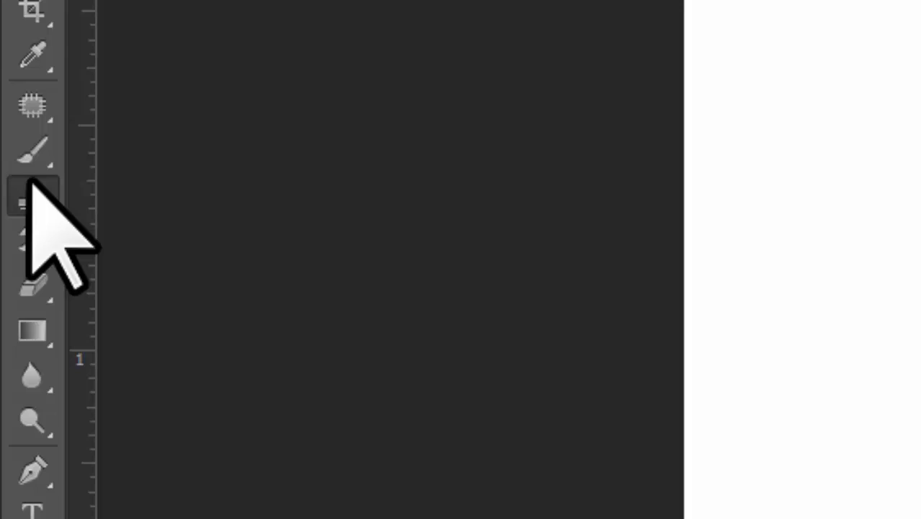
left_click(275, 79)
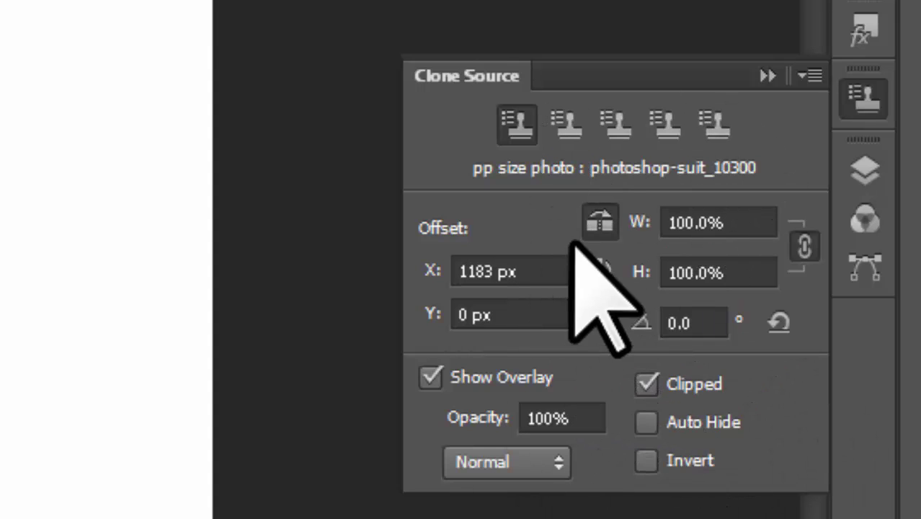
left_click(591, 224)
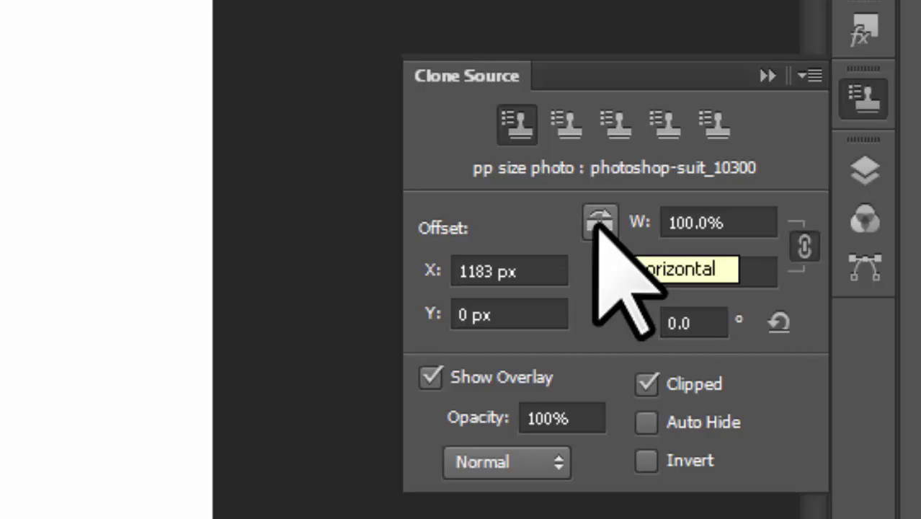
left_click(594, 219)
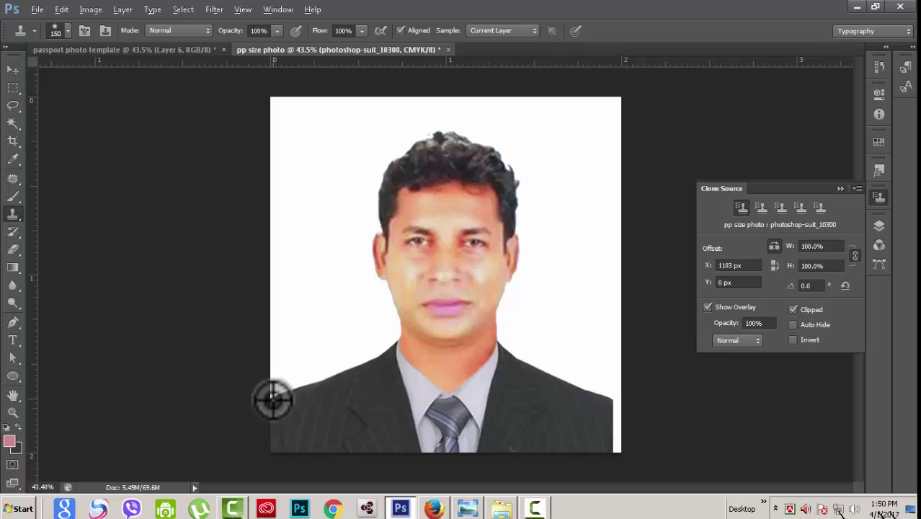
Step: Sample the suit's left shoulder edge and clone it mirrored over the empty strip at the canvas's right edge
key("alt")
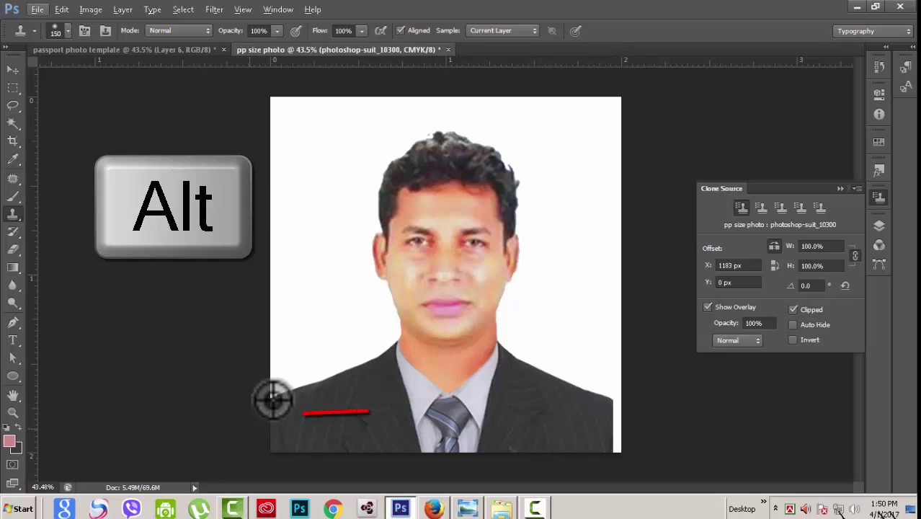
left_click(273, 397, "alt")
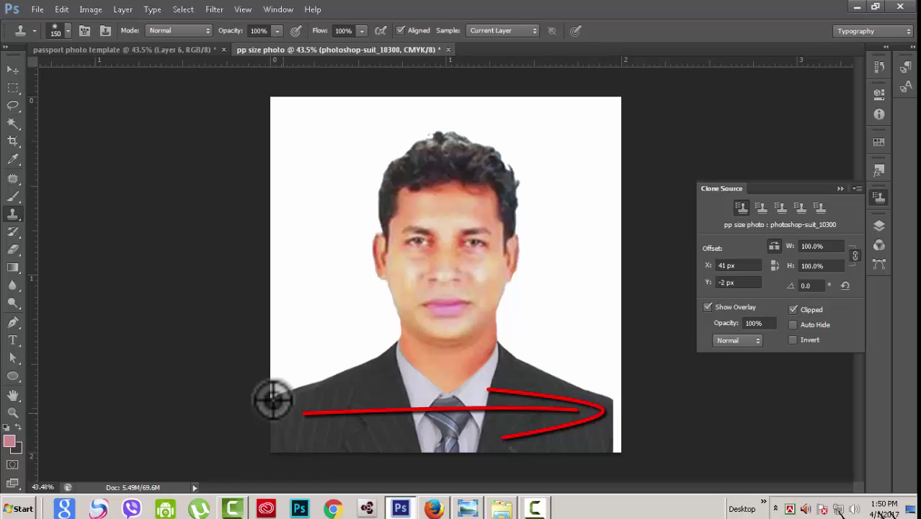
left_click(272, 398, "alt")
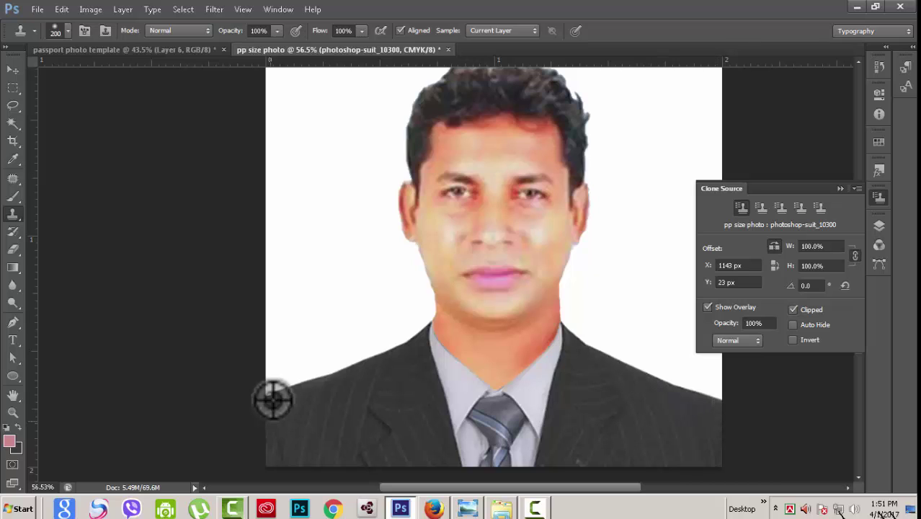
scroll(273, 401, "down", 4)
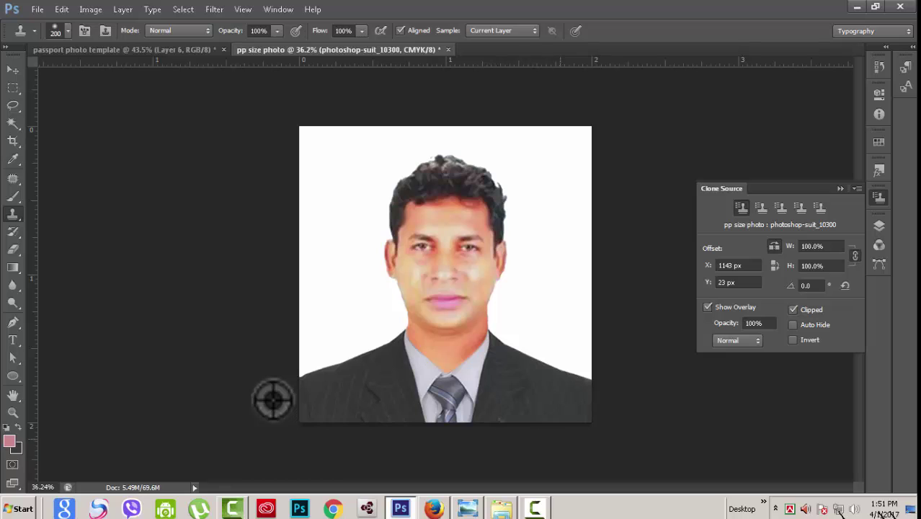
Step: Stretch the visible suit layer downward to about 113.5% height with Free Transform, keeping its width at 100%
left_click(840, 189)
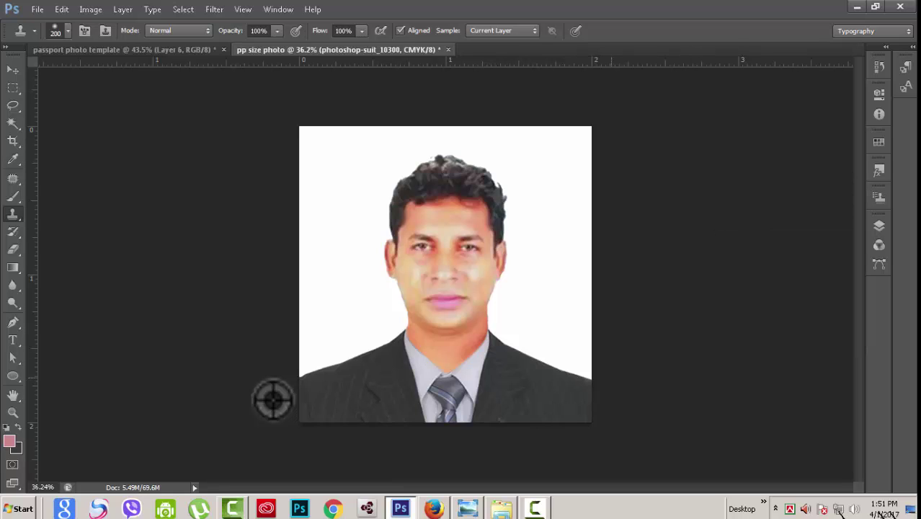
left_click(879, 225)
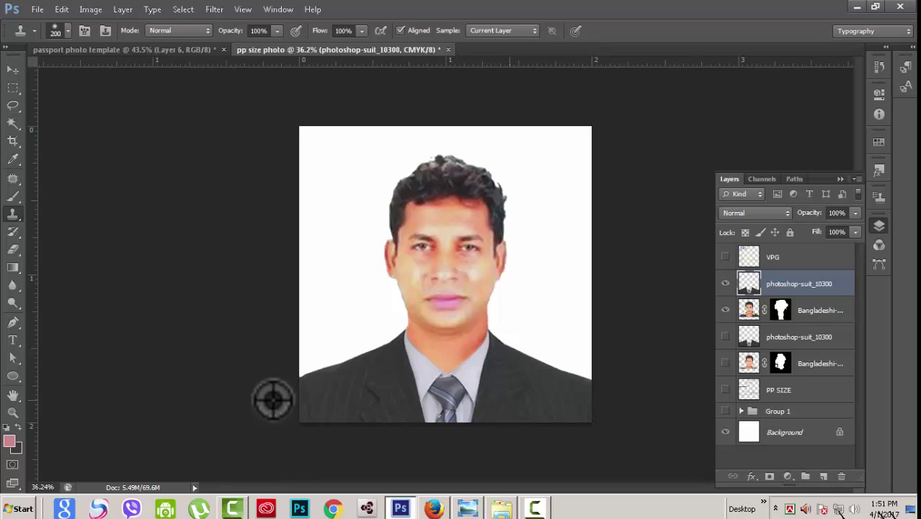
scroll(273, 400, "down", 1)
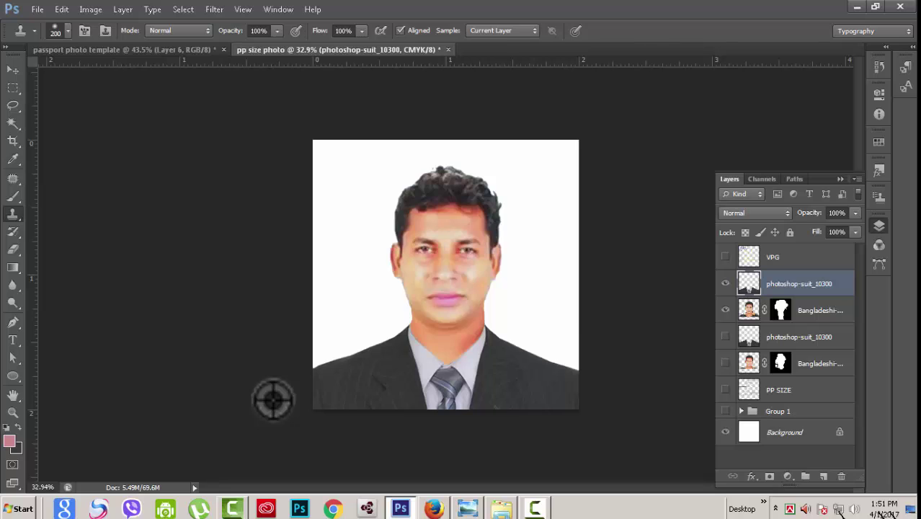
key("ctrl+t")
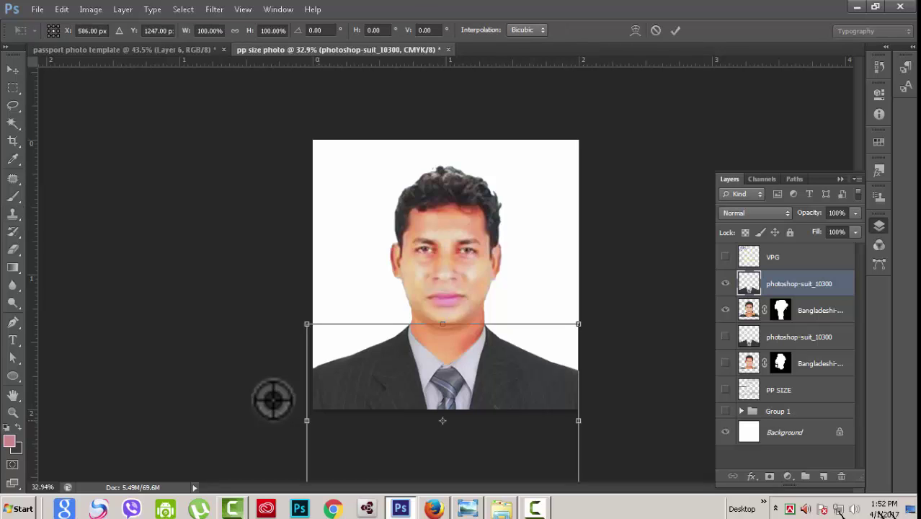
scroll(273, 400, "down", 5)
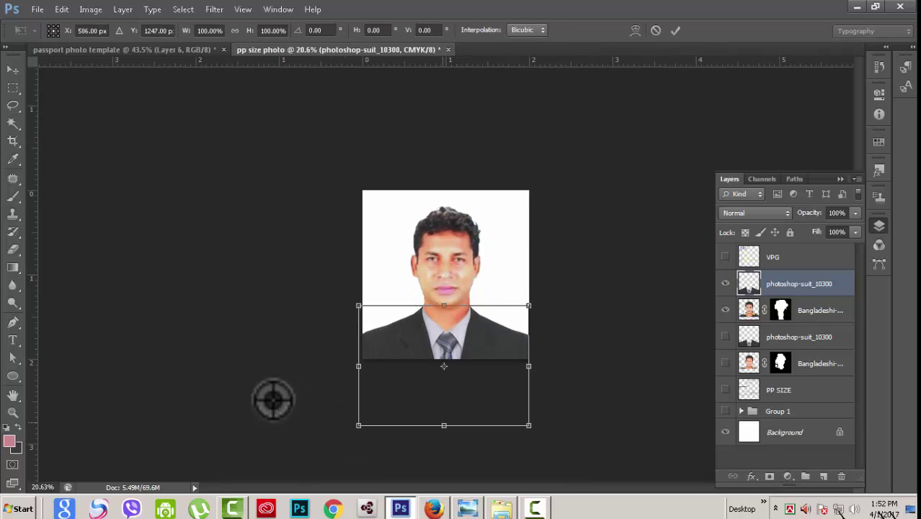
left_click_drag(444, 425, 445, 442)
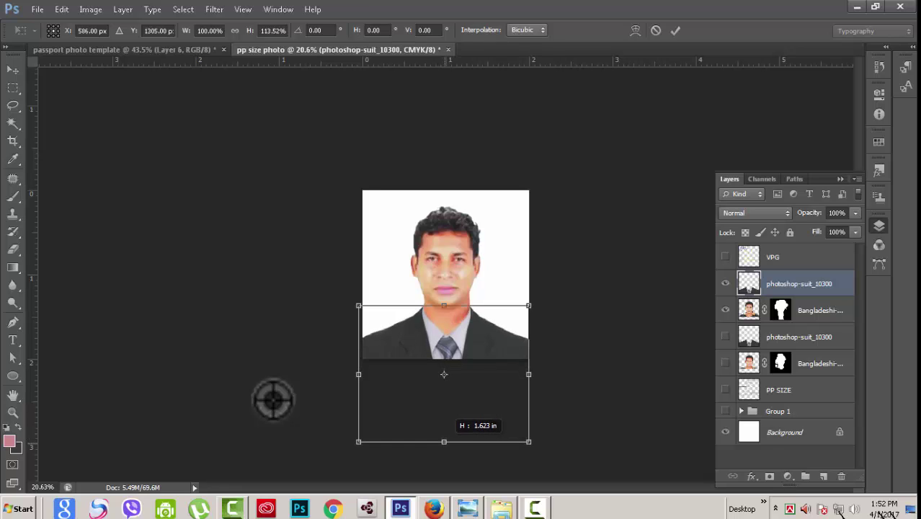
key("Return")
key("s")
scroll(273, 400, "down", 1)
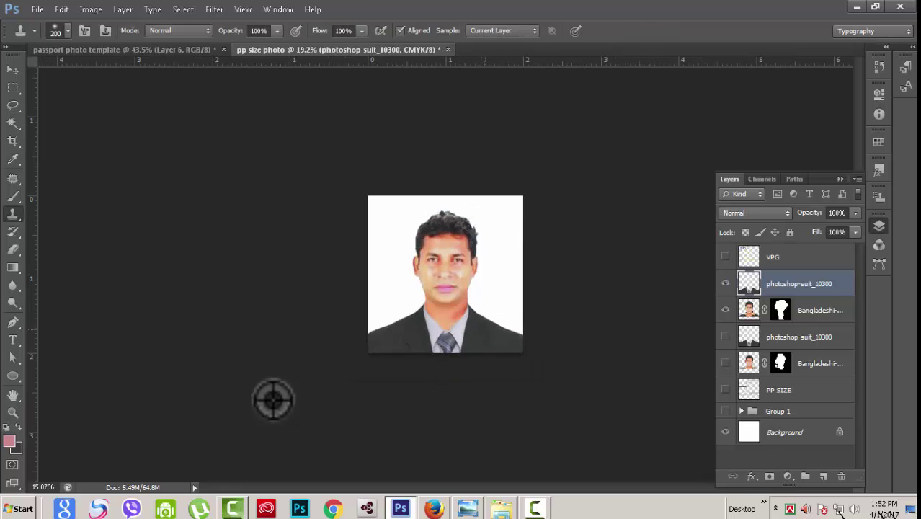
scroll(274, 400, "up", 1)
scroll(273, 400, "down", 2)
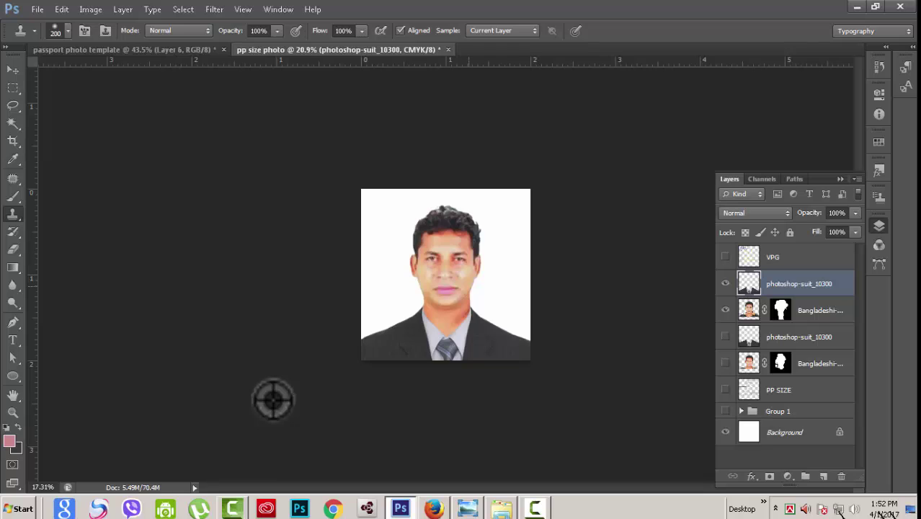
scroll(273, 400, "up", 3)
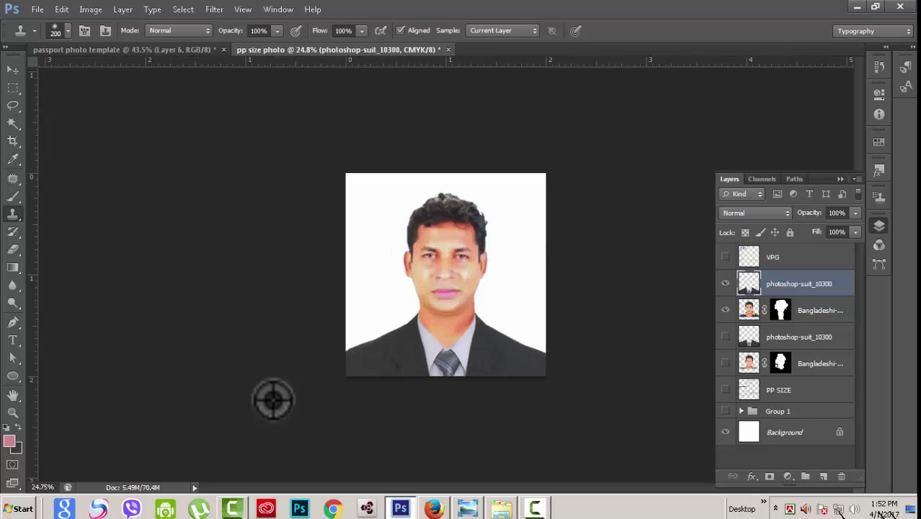
Step: Show the VPG guide layer and slightly shorten the suit layer from its lower edge with Free Transform
left_click(725, 257)
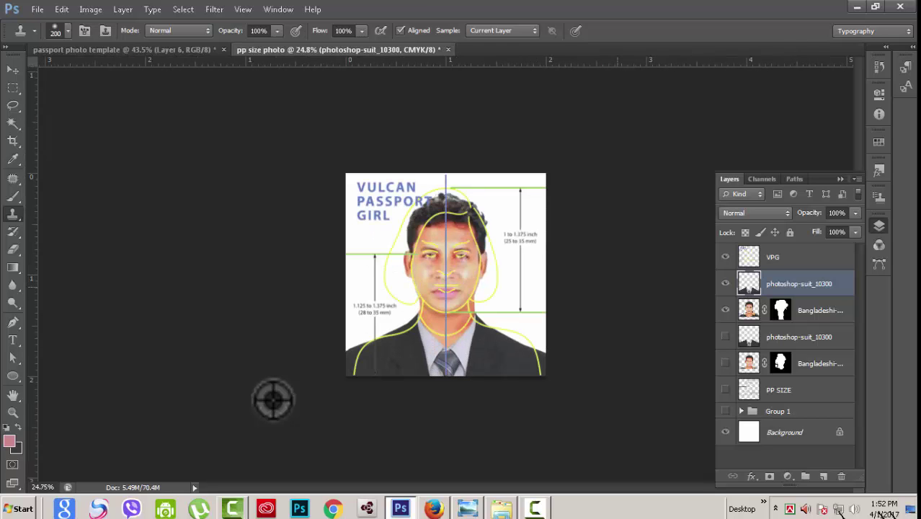
scroll(273, 400, "up", 1)
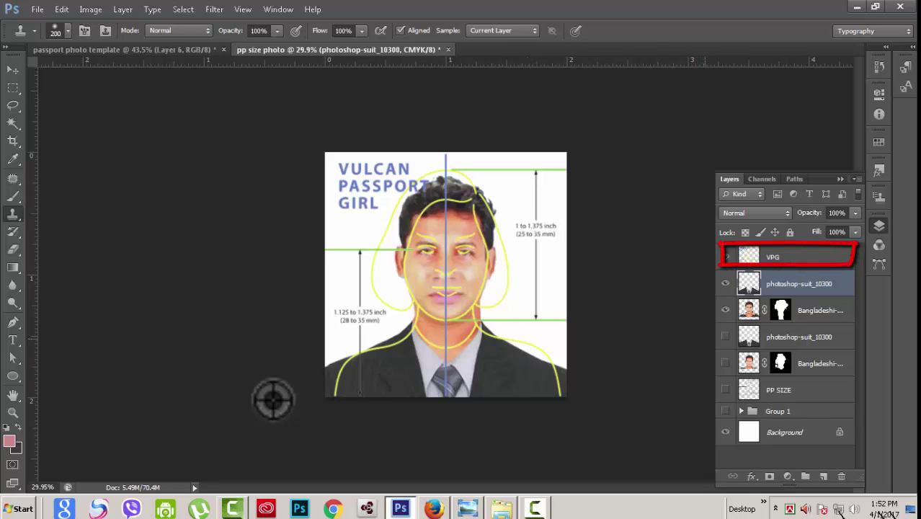
key("ctrl+t")
key("ctrl+0")
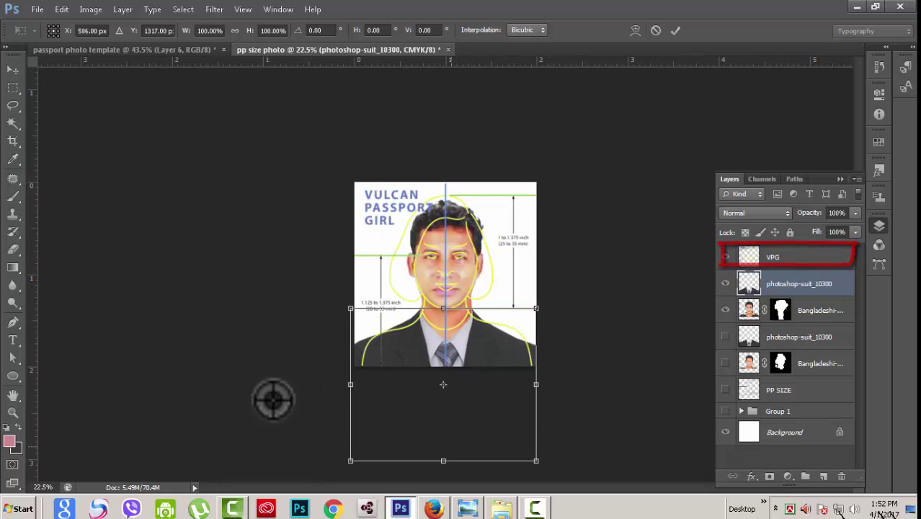
left_click_drag(444, 461, 444, 451)
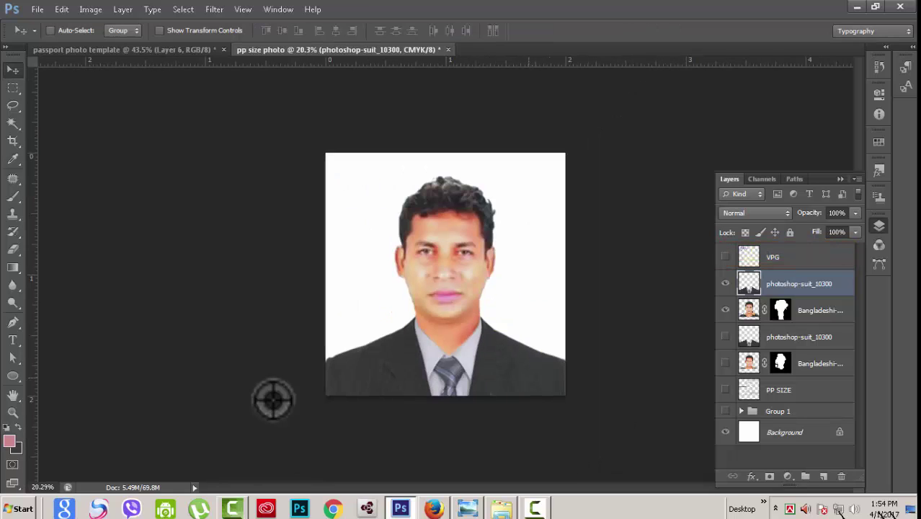
key("ctrl+minus")
key("ctrl+0")
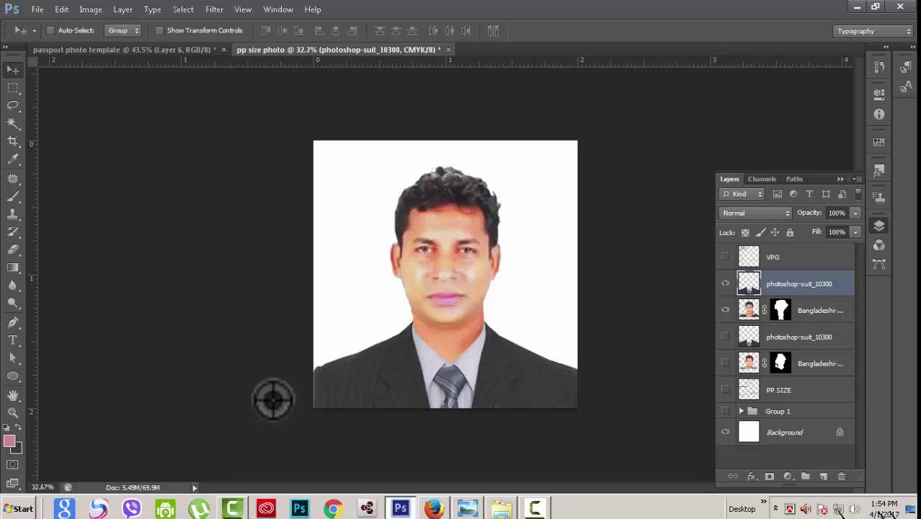
Step: Toggle the suit layer off and on to compare the portrait, and display the VPG guide over it
key("ctrl+comma")
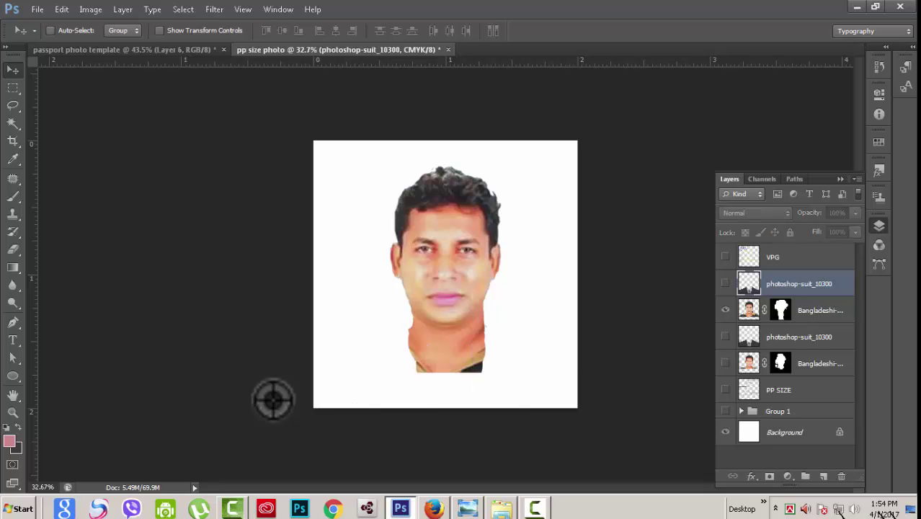
key("ctrl+comma")
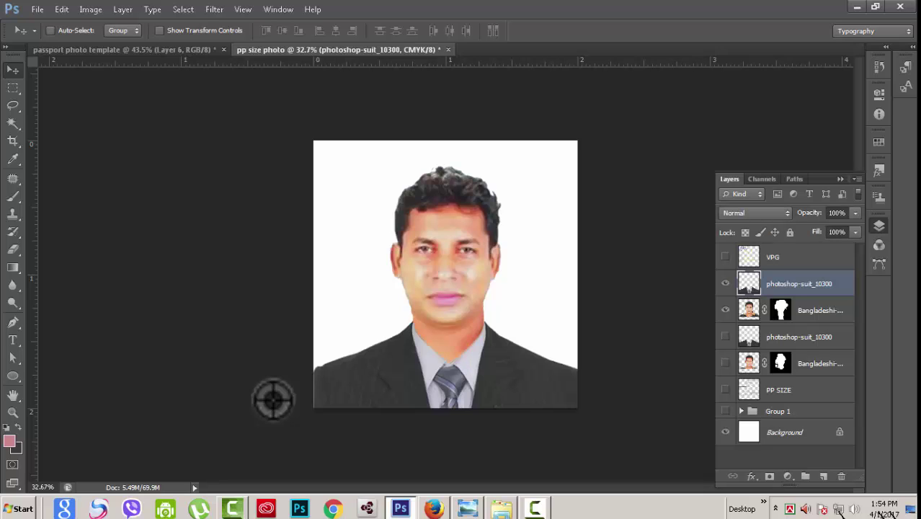
key("ctrl+plus")
key("ctrl+minus")
key("alt+bracketright")
key("ctrl+comma")
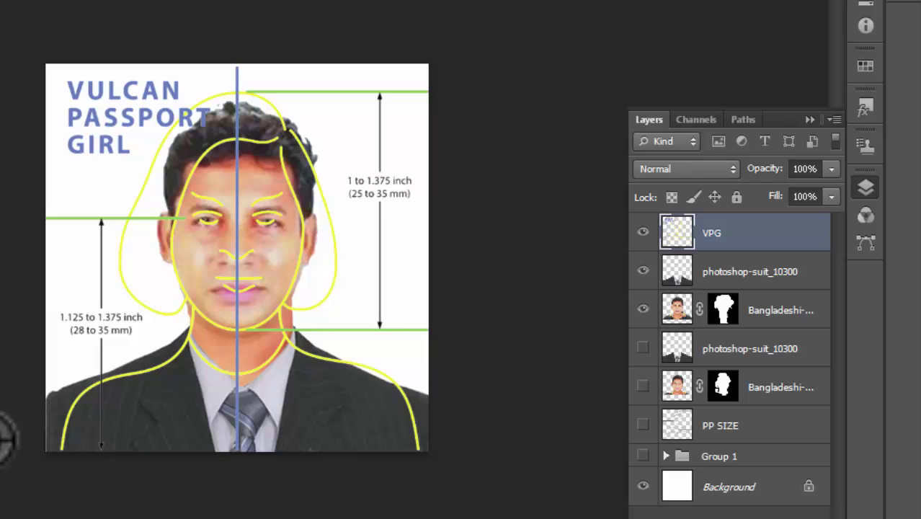
Step: Move the PP SIZE layer directly below VPG, and display it in place of the VPG guide
left_click(721, 425)
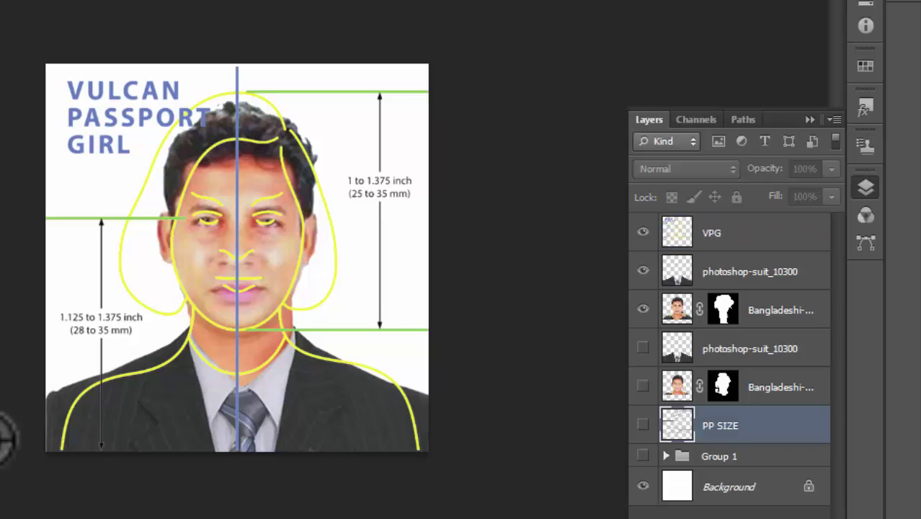
left_click_drag(720, 425, 721, 254)
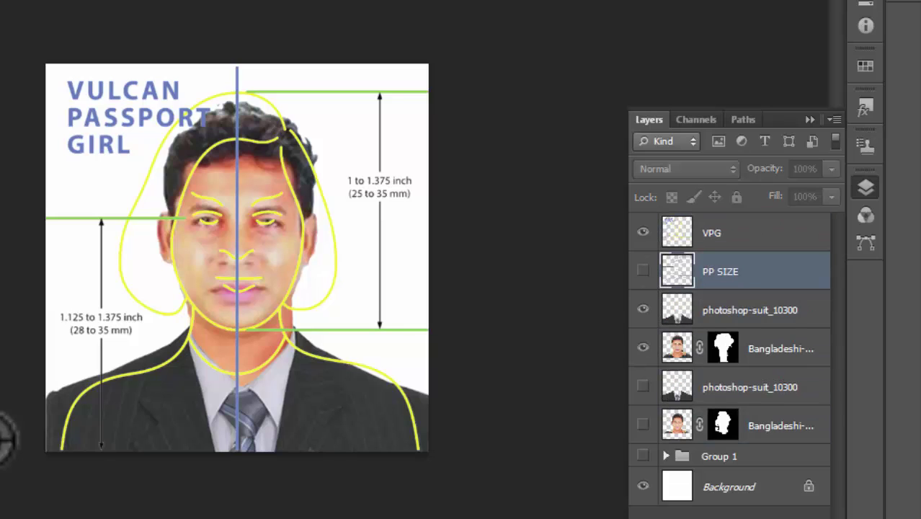
left_click(643, 232)
left_click(643, 271)
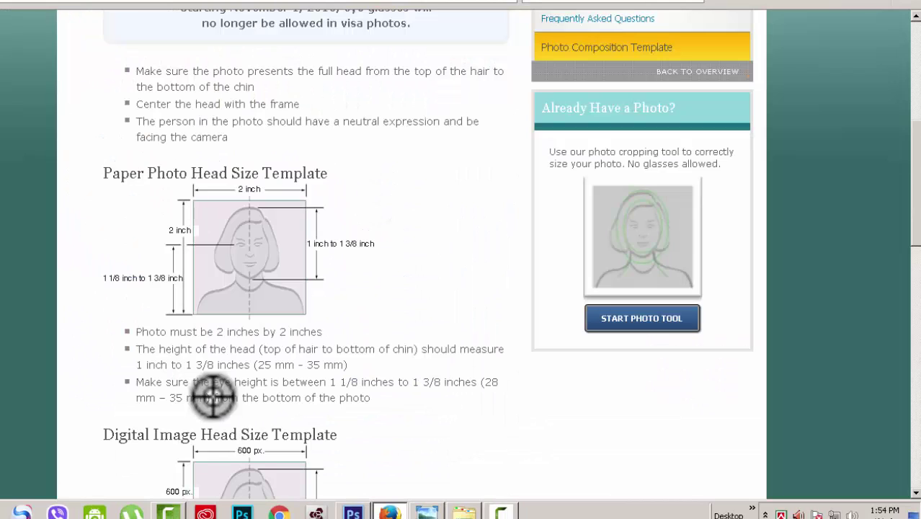
Step: Review the paper and digital head size template requirements on the photo composition web page, and return to Photoshop
scroll(213, 395, "down", 6)
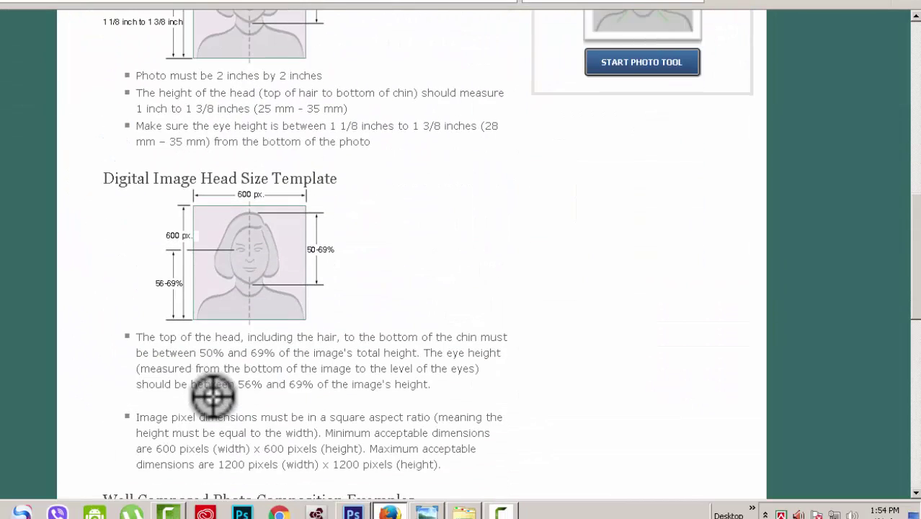
scroll(213, 395, "up", 6)
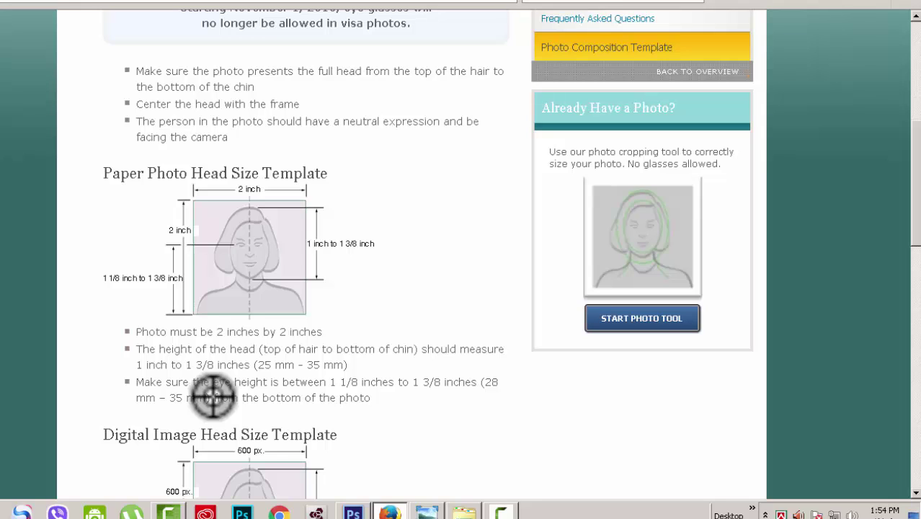
key("alt+Tab")
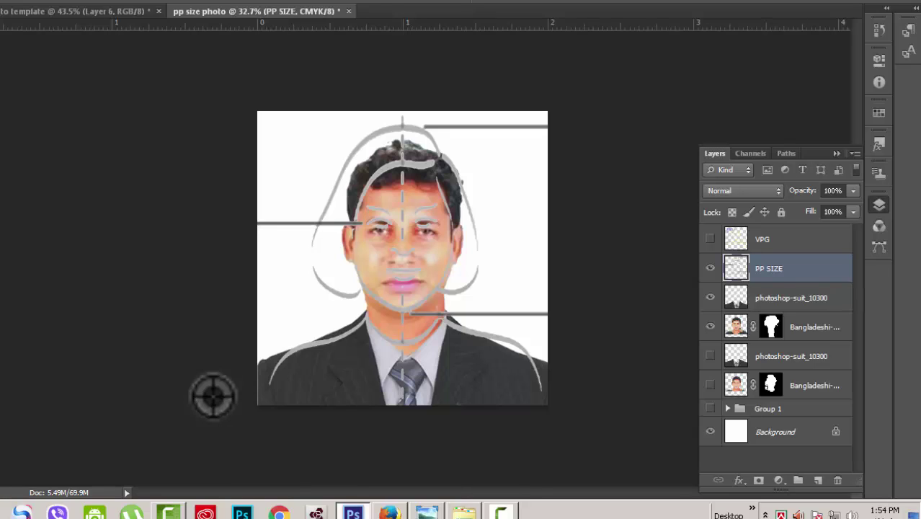
Step: Select the VPG layer, hide the PP SIZE guide, and toggle the suit layer's visibility off and on
left_click(774, 239)
left_click(711, 268)
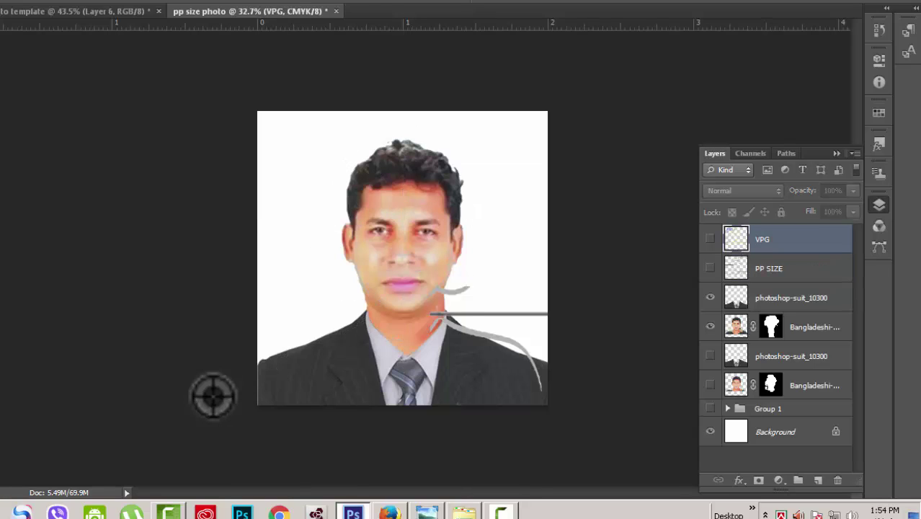
left_click(710, 297)
left_click(711, 297)
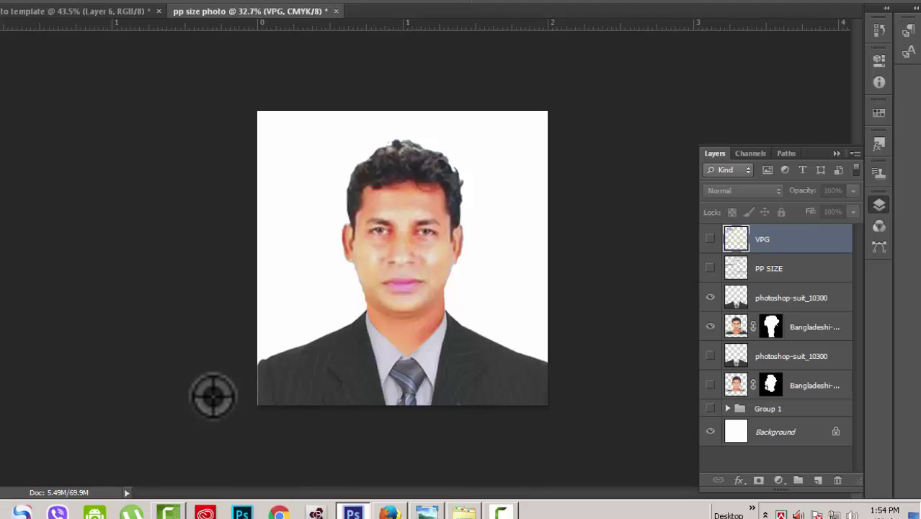
Step: Stamp the visible layers into a new merged layer, and move it above VPG at the top of the layer stack
key("ctrl+shift+alt+e")
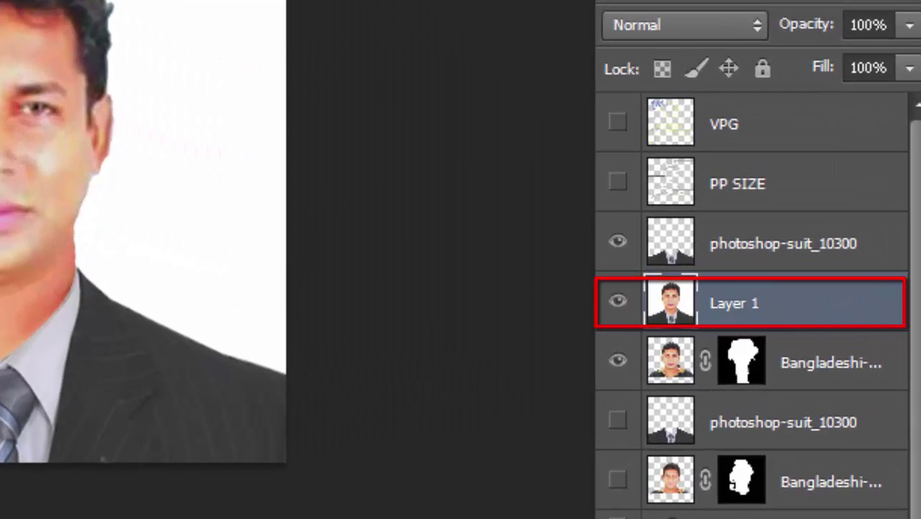
left_click_drag(735, 303, 735, 108)
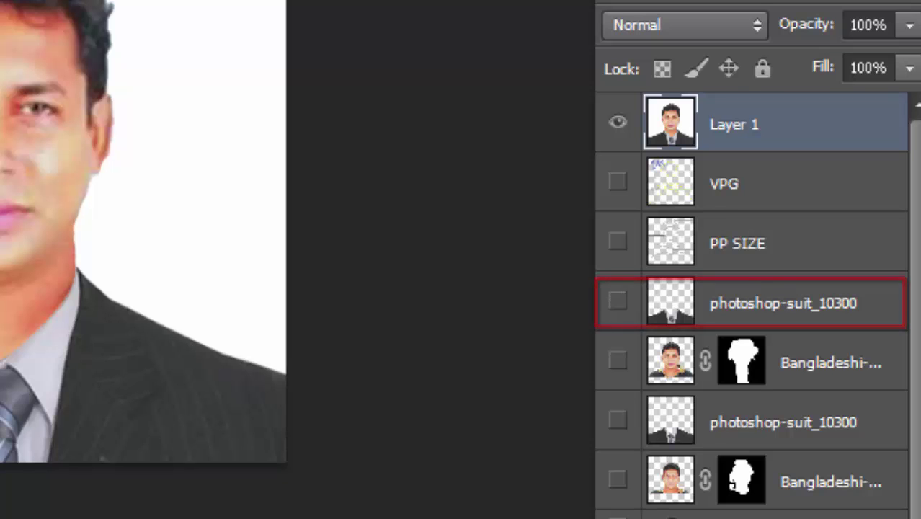
left_click(777, 218)
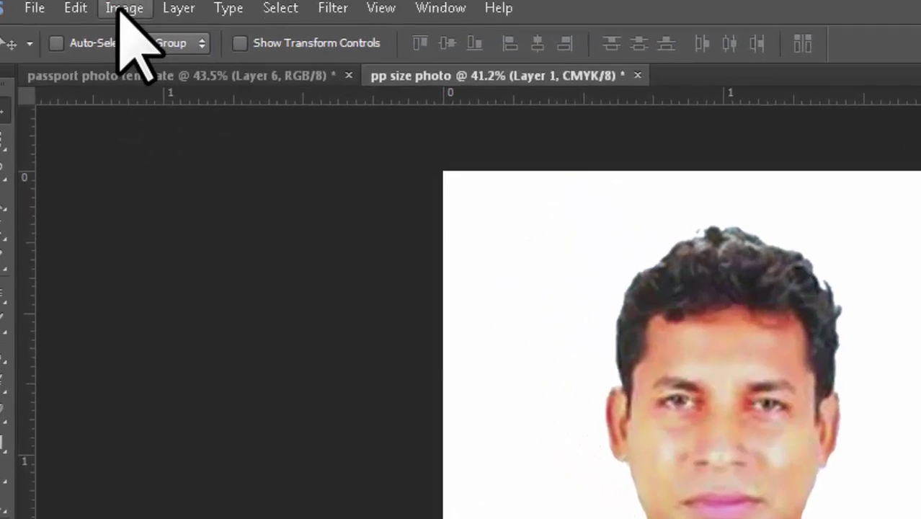
Step: Apply Auto Tone and Auto Contrast to the merged portrait layer
left_click(123, 8)
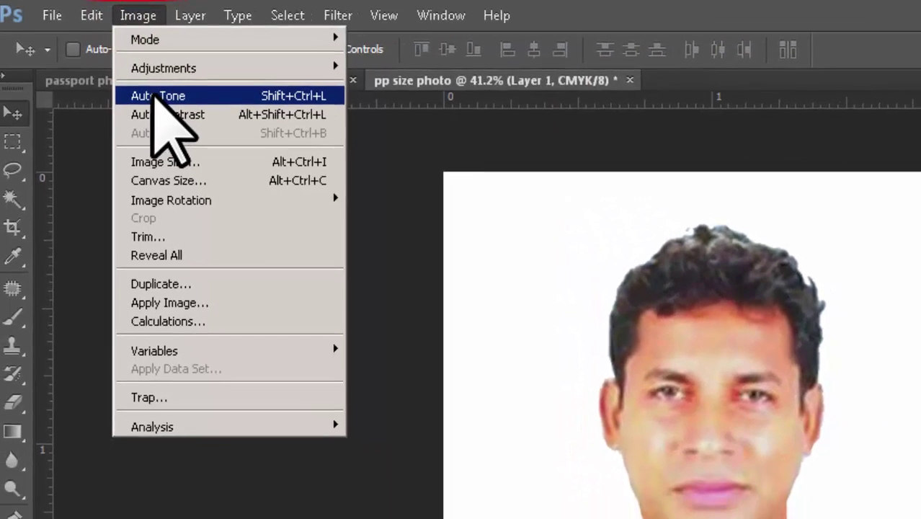
left_click(157, 97)
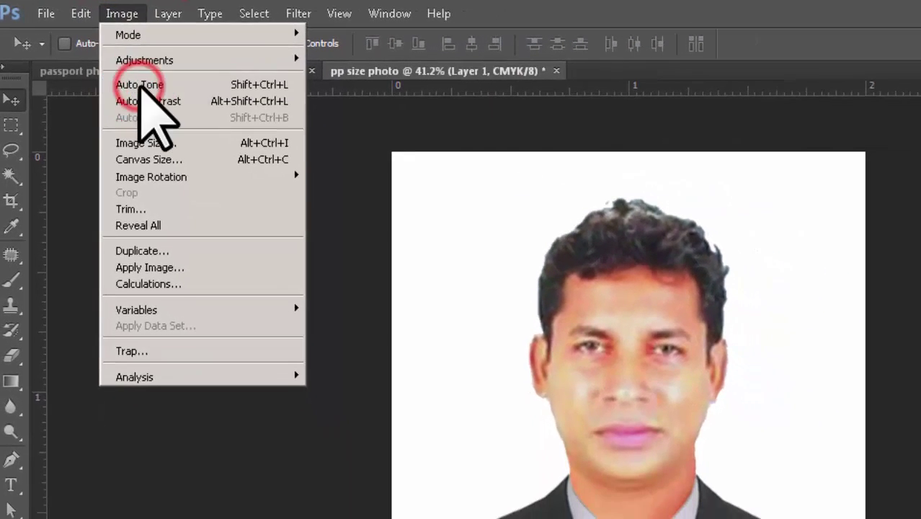
left_click(138, 14)
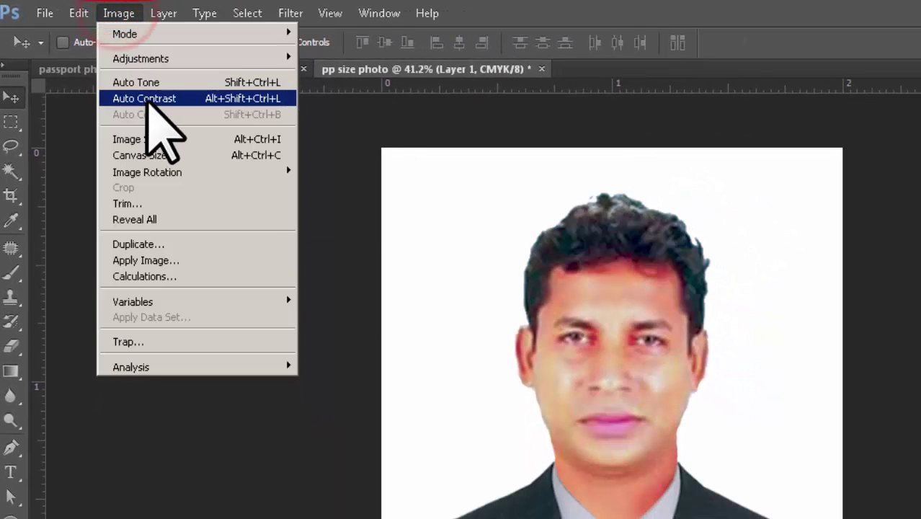
left_click(147, 98)
scroll(644, 465, "up", 3)
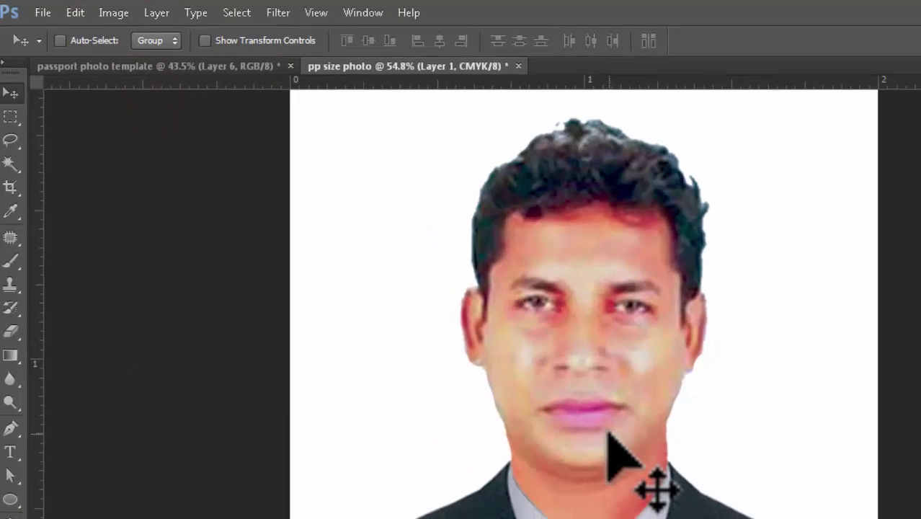
scroll(640, 444, "down", 3)
scroll(643, 421, "up", 1)
scroll(643, 421, "down", 2)
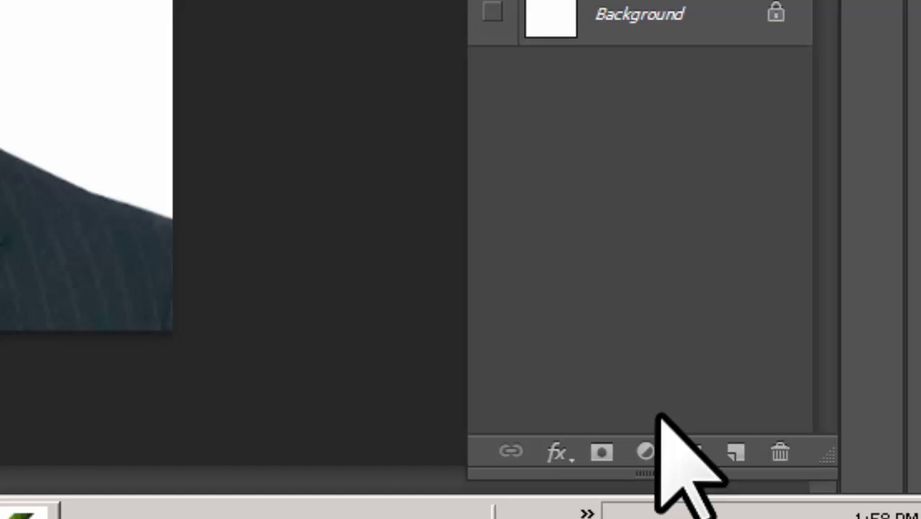
Step: Add a Brightness/Contrast adjustment layer above the merged portrait and adjust its brightness and contrast
left_click(646, 451)
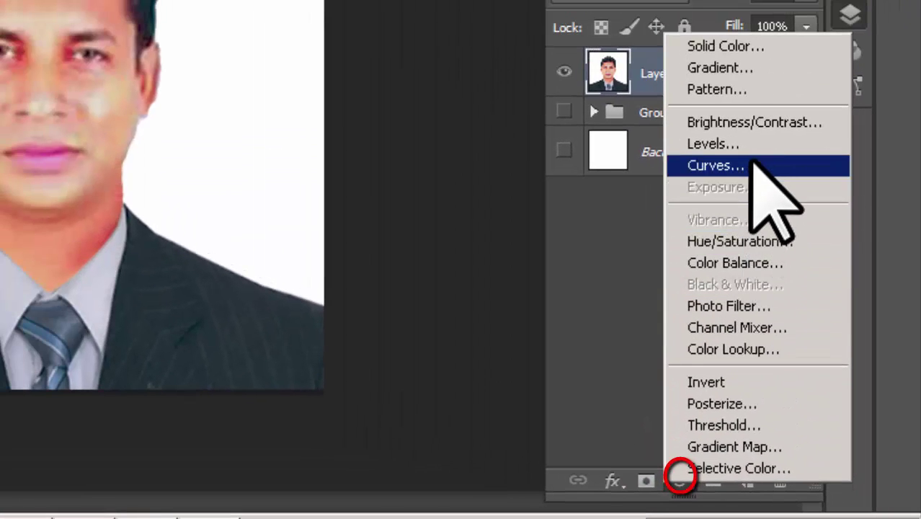
left_click(749, 122)
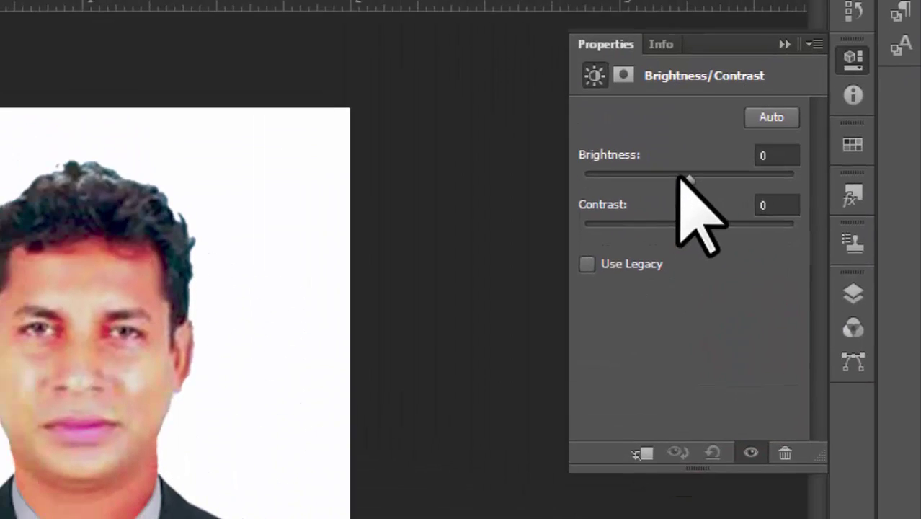
left_click_drag(680, 176, 704, 171)
left_click_drag(746, 137, 740, 140)
mouse_move(734, 183)
left_mouse_down()
mouse_move(685, 186)
mouse_move(747, 186)
left_mouse_up()
left_click(811, 36)
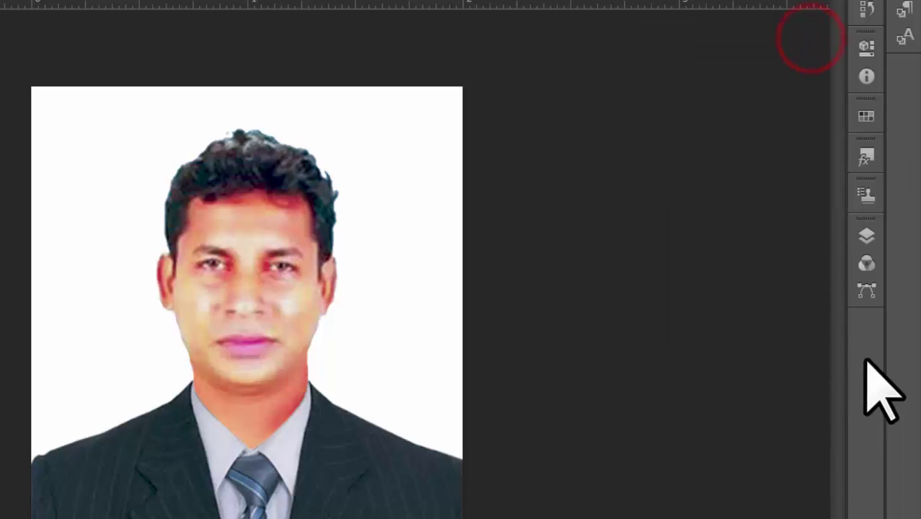
Step: Add a Color Balance adjustment layer with midtones set to Cyan-Red -51, Magenta-Green +47 and Yellow-Blue +16
left_click(867, 231)
left_click(787, 496)
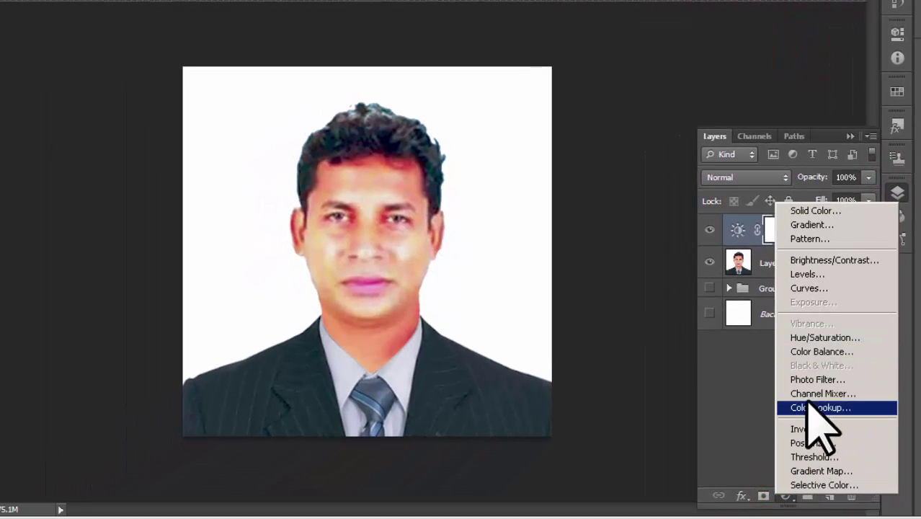
left_click(819, 351)
left_click_drag(757, 114, 736, 113)
left_click_drag(758, 169, 767, 168)
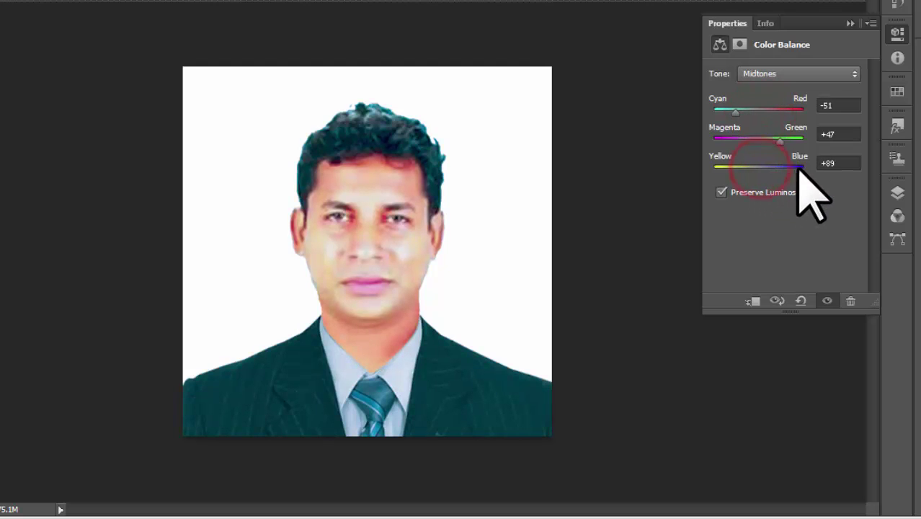
left_click(850, 23)
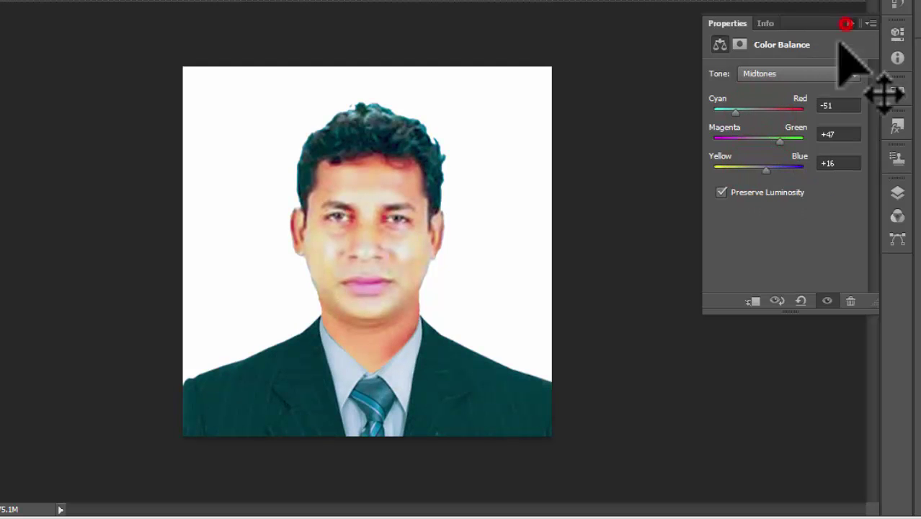
key("ctrl+minus")
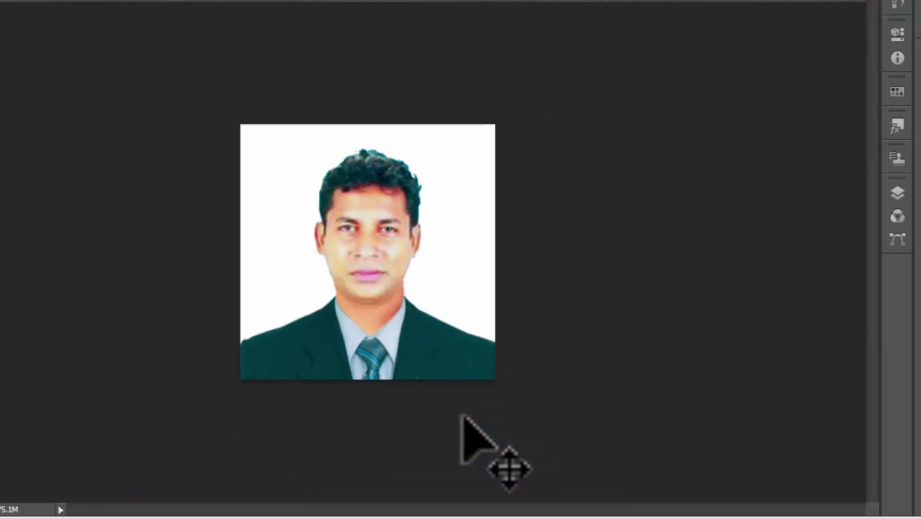
key("ctrl+plus")
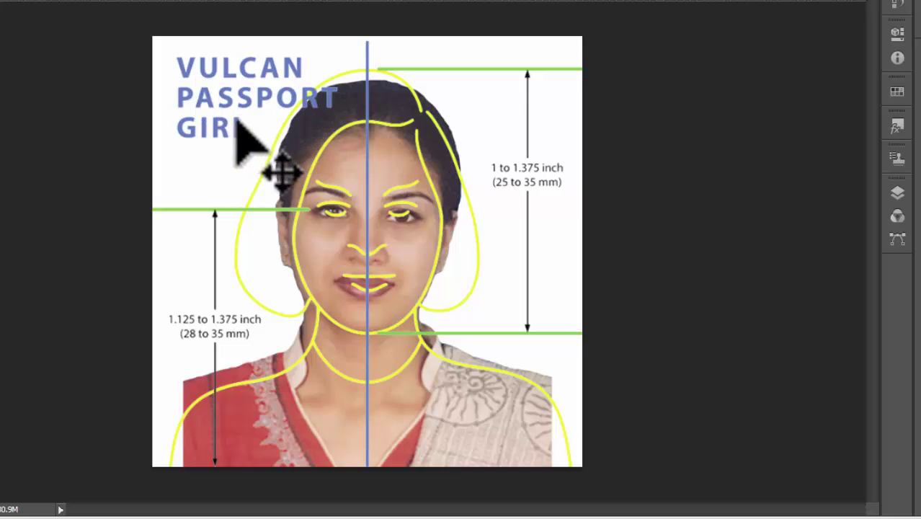
Step: In the passport photo template document, replace the visible VPG guide with PHOTO SIZE after previewing TOOL, and select the PHOTO SIZE layer
left_click(897, 192)
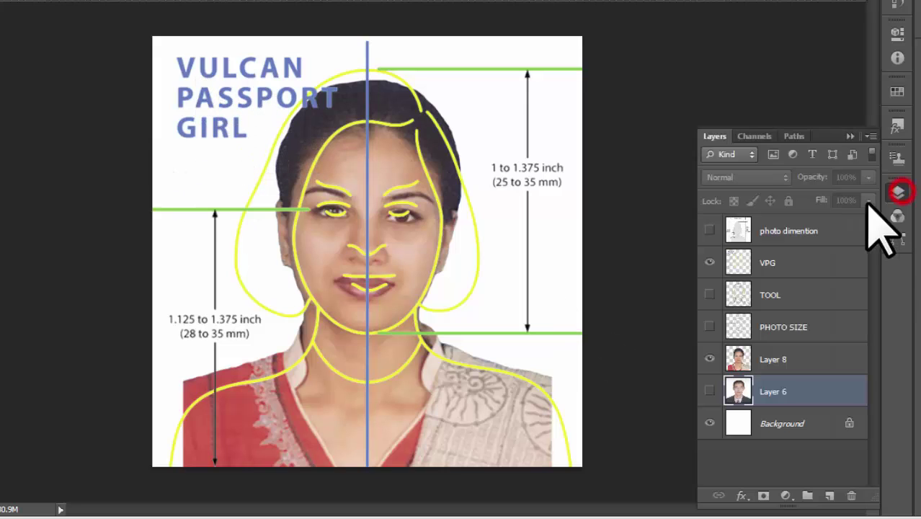
left_click(710, 262)
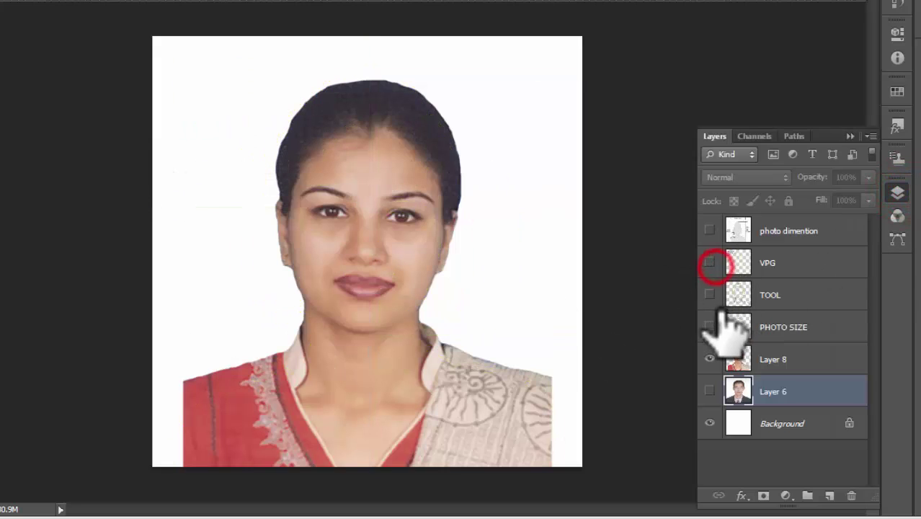
left_click(709, 295)
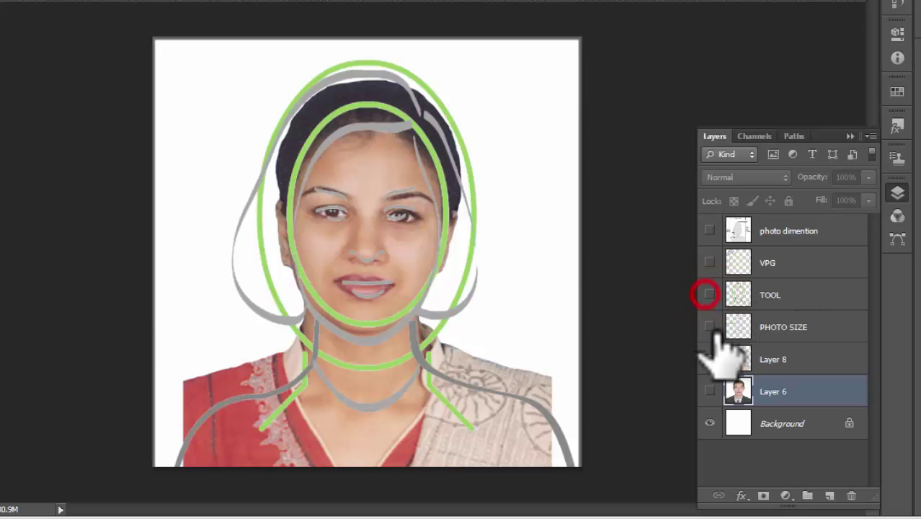
left_click(709, 295)
left_click(709, 327)
left_click(819, 325)
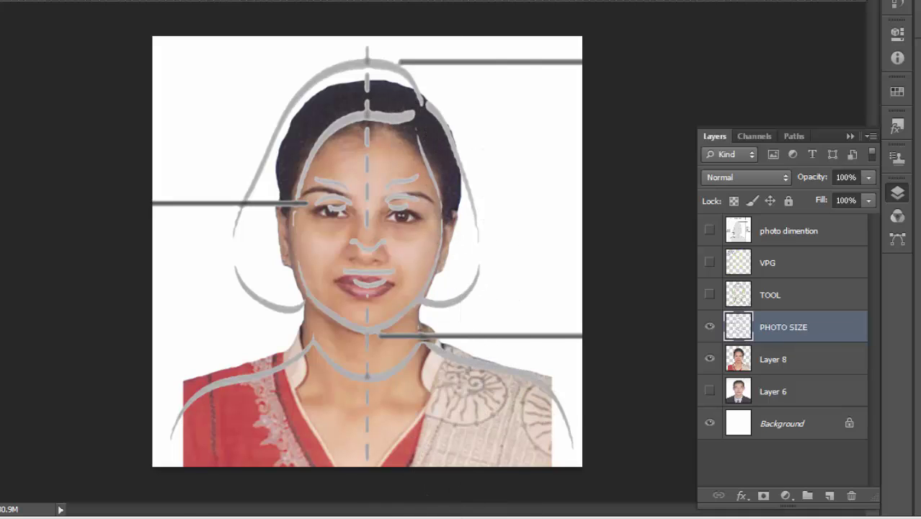
Step: Check the head size template web page, return to the pp size photo document in Photoshop, and compare the portrait with and without Color Balance
left_click(357, 517)
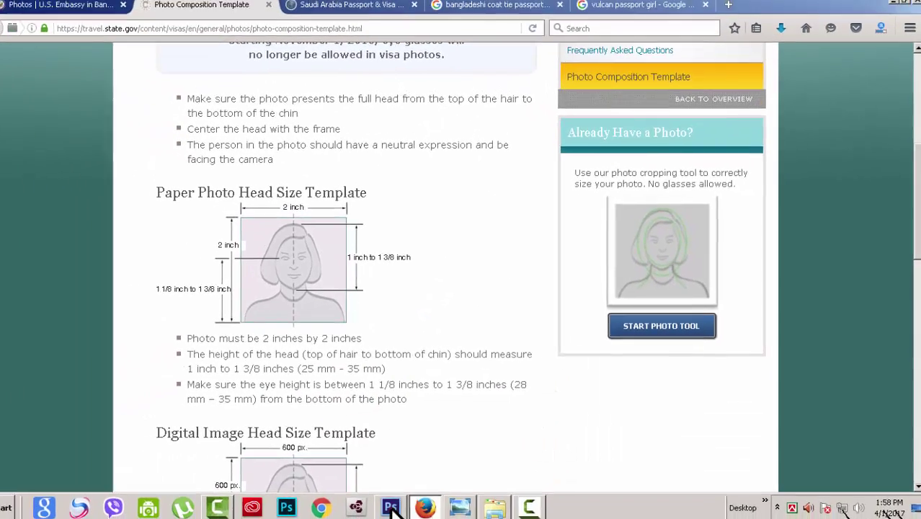
left_click(349, 516)
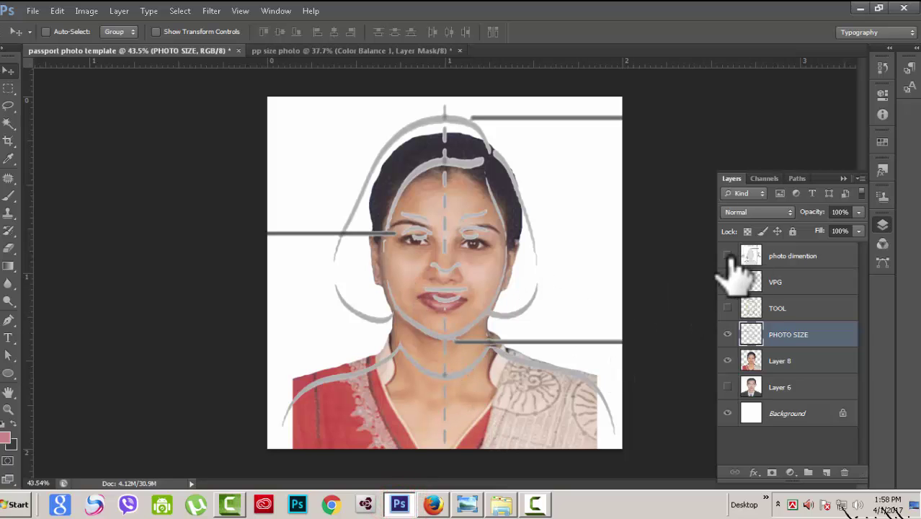
left_click(360, 50)
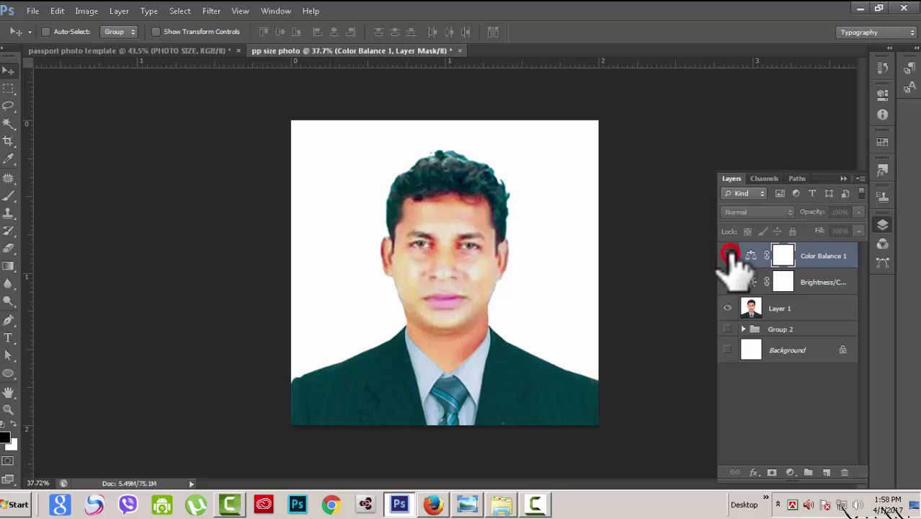
left_click(728, 255)
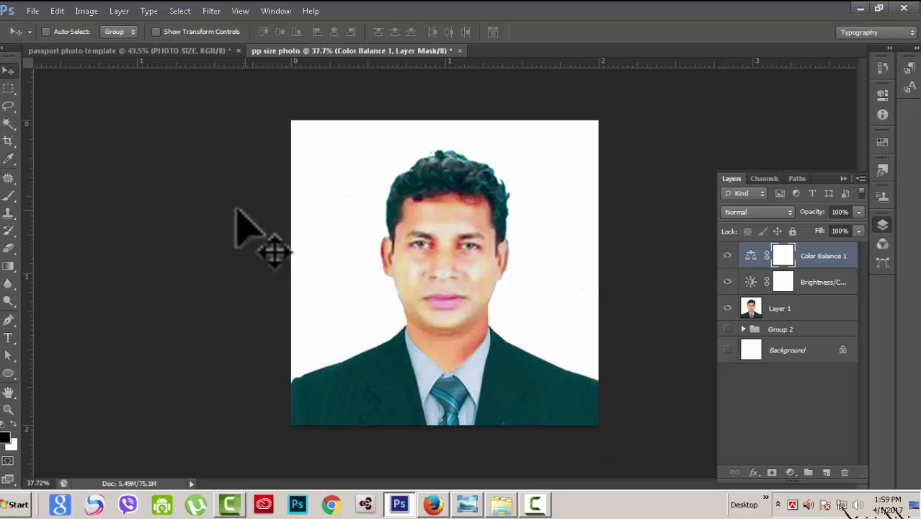
Step: Switch to Firefox, review the passport photo requirements, Vulcan Passport Girl and coat-and-tie image pages, and return to Photoshop
left_click(433, 505)
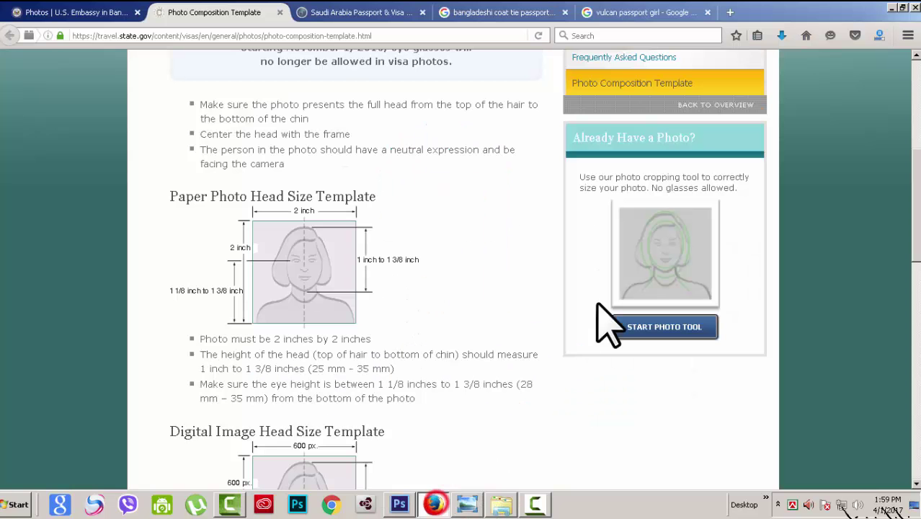
left_click(92, 12)
left_click(616, 12)
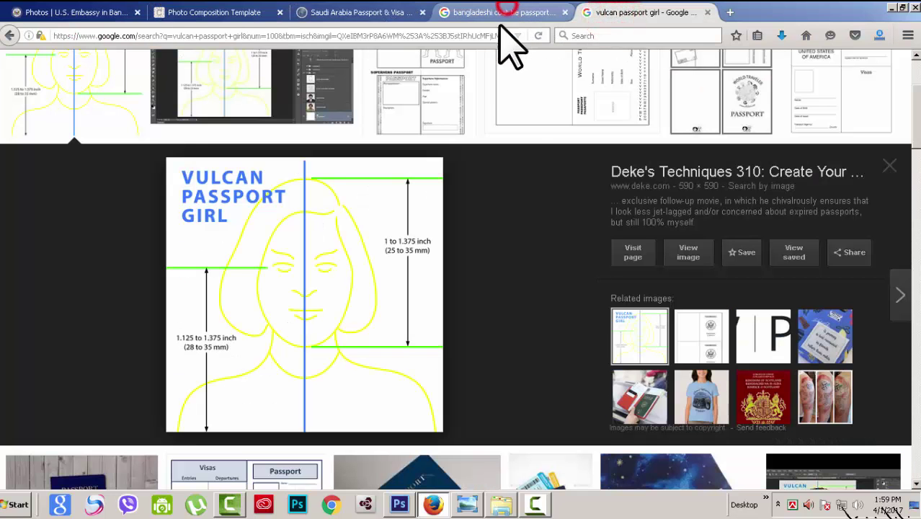
left_click(503, 13)
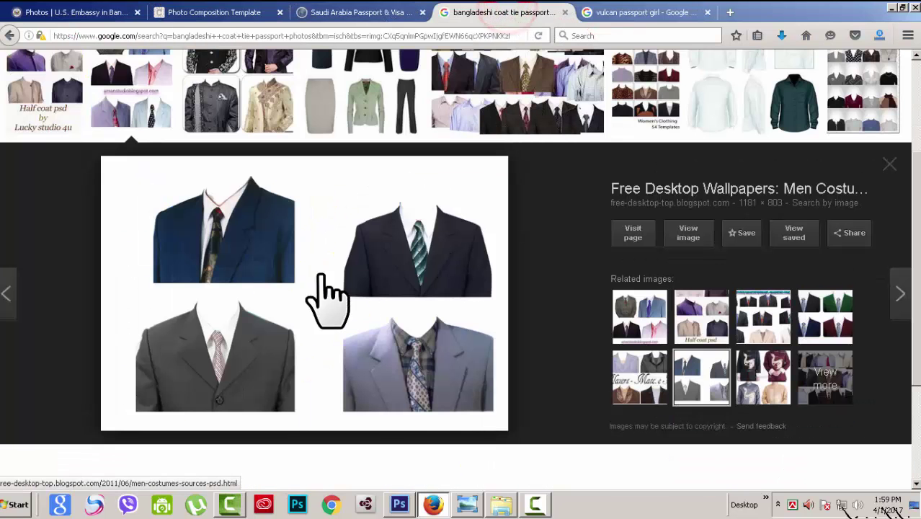
left_click(399, 503)
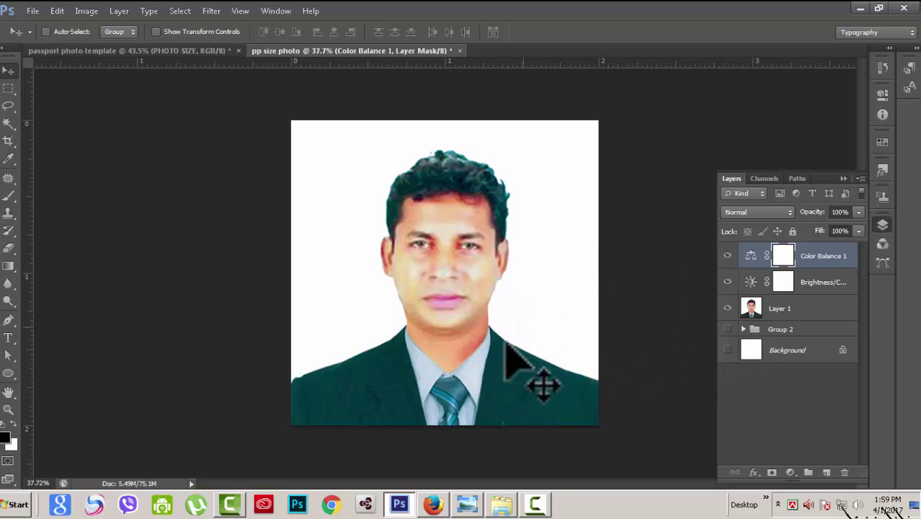
Step: Examine the colour-corrected passport portrait as a whole and up close
scroll(496, 326, "down", 4)
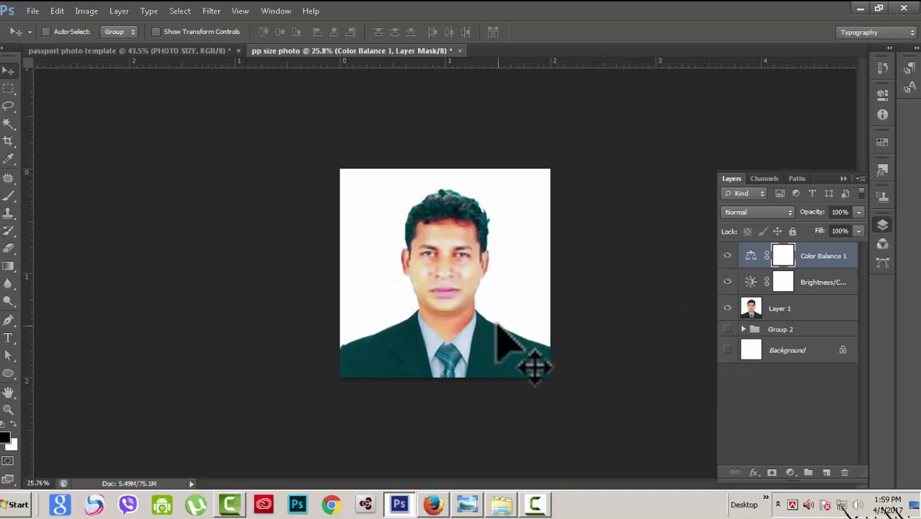
scroll(497, 326, "up", 4)
scroll(503, 325, "down", 3)
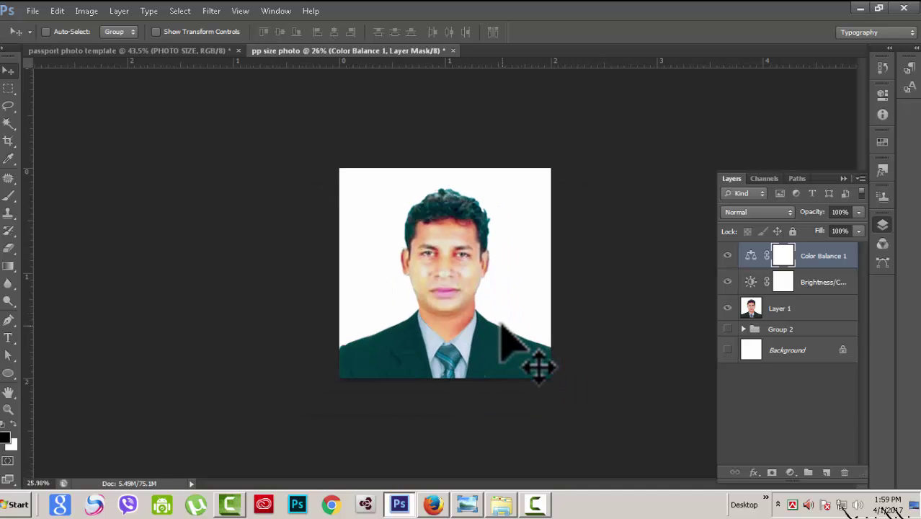
scroll(502, 326, "up", 3)
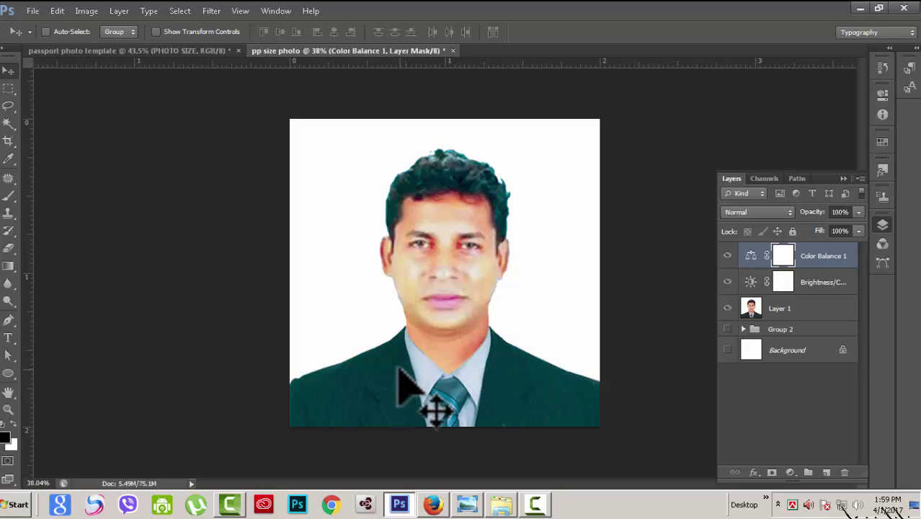
scroll(398, 364, "up", 3)
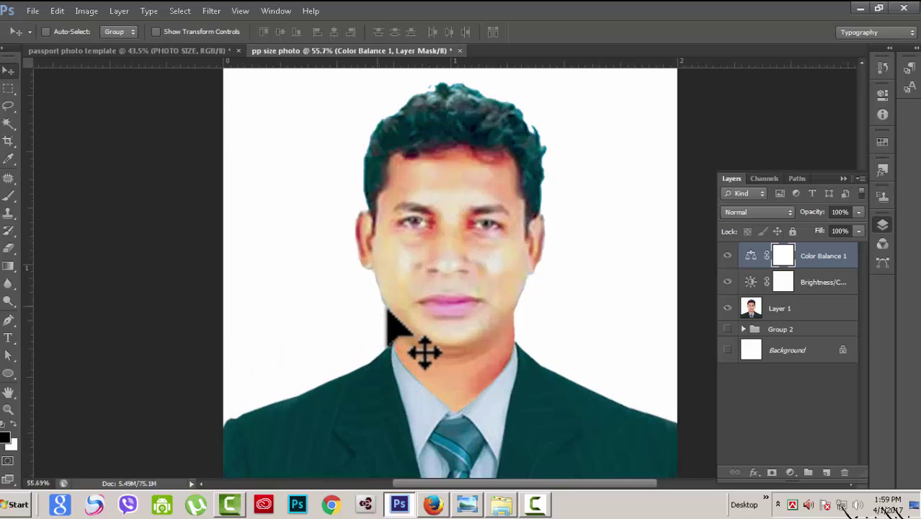
scroll(418, 403, "down", 2)
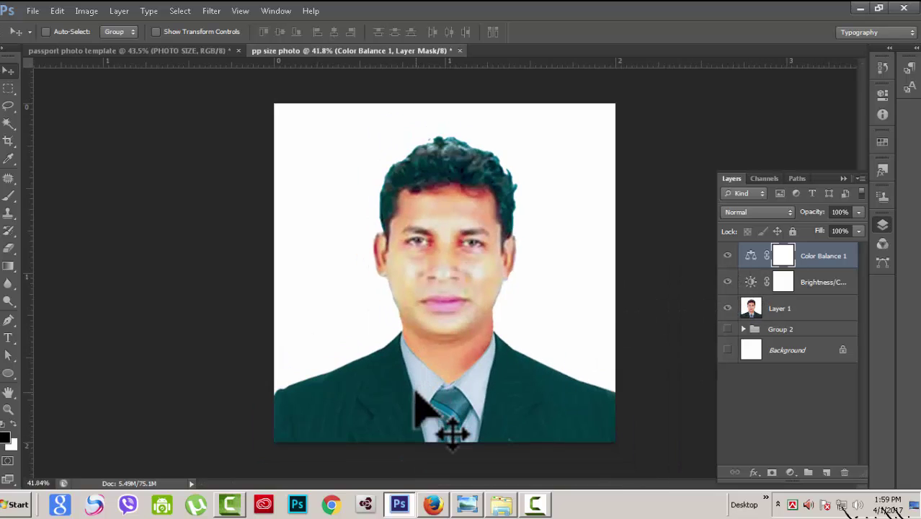